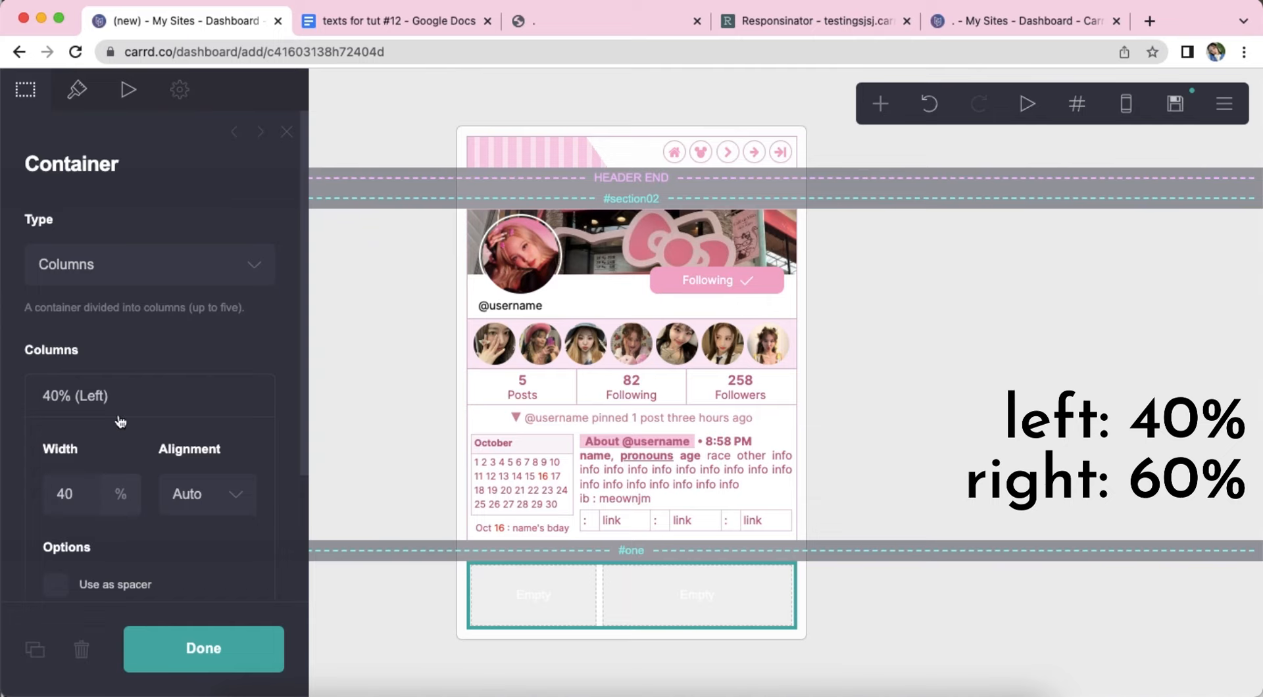
- Set the two-column container's background color to #FEEAF5
{"action": "left_click", "coordinate": [77, 89]}
{"action": "scroll", "coordinate": [164, 393], "scroll_direction": "down", "scroll_amount": 10}
{"action": "left_click", "coordinate": [179, 570]}
{"action": "type", "text": "FEEA"}
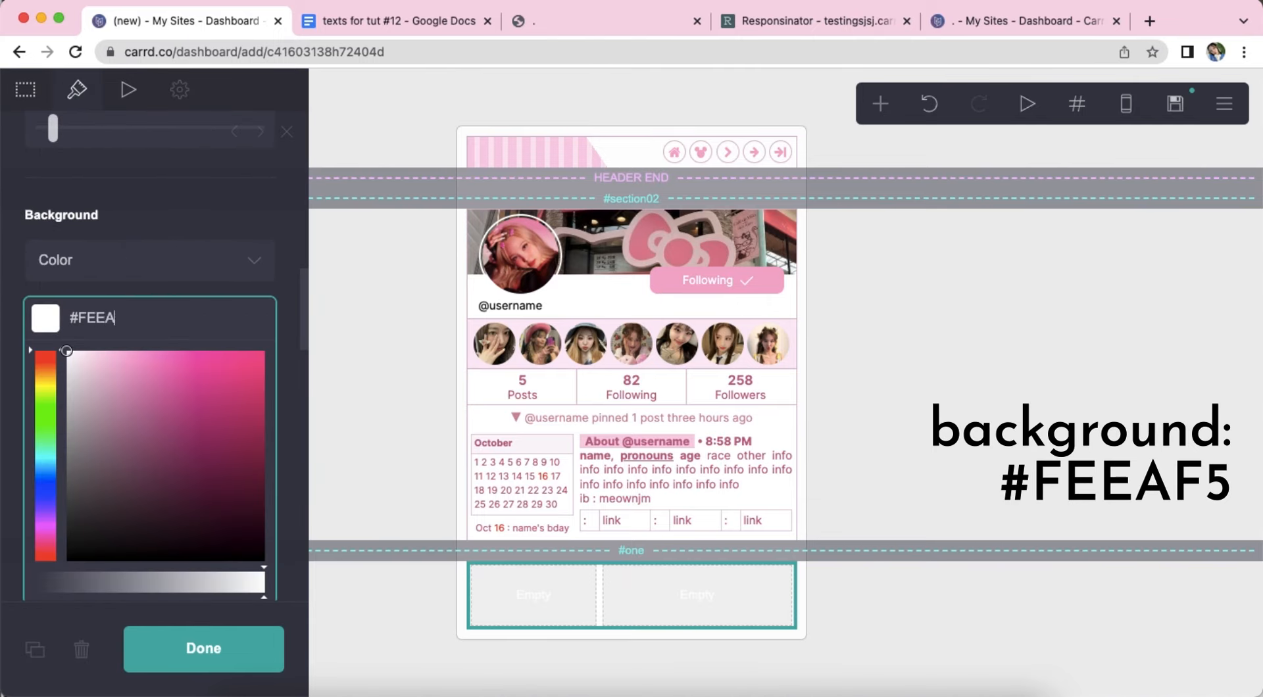
{"action": "type", "text": "F5"}
{"action": "key", "text": "Return"}
{"action": "scroll", "coordinate": [117, 370], "scroll_direction": "down", "scroll_amount": 5}
{"action": "left_click", "coordinate": [64, 331]}
{"action": "scroll", "coordinate": [186, 408], "scroll_direction": "down", "scroll_amount": 3}
{"action": "left_click", "coordinate": [888, 634]}
- Add a text element in the container's left column reading "Last Watched . . ."
{"action": "left_click", "coordinate": [881, 104]}
{"action": "left_click", "coordinate": [696, 174]}
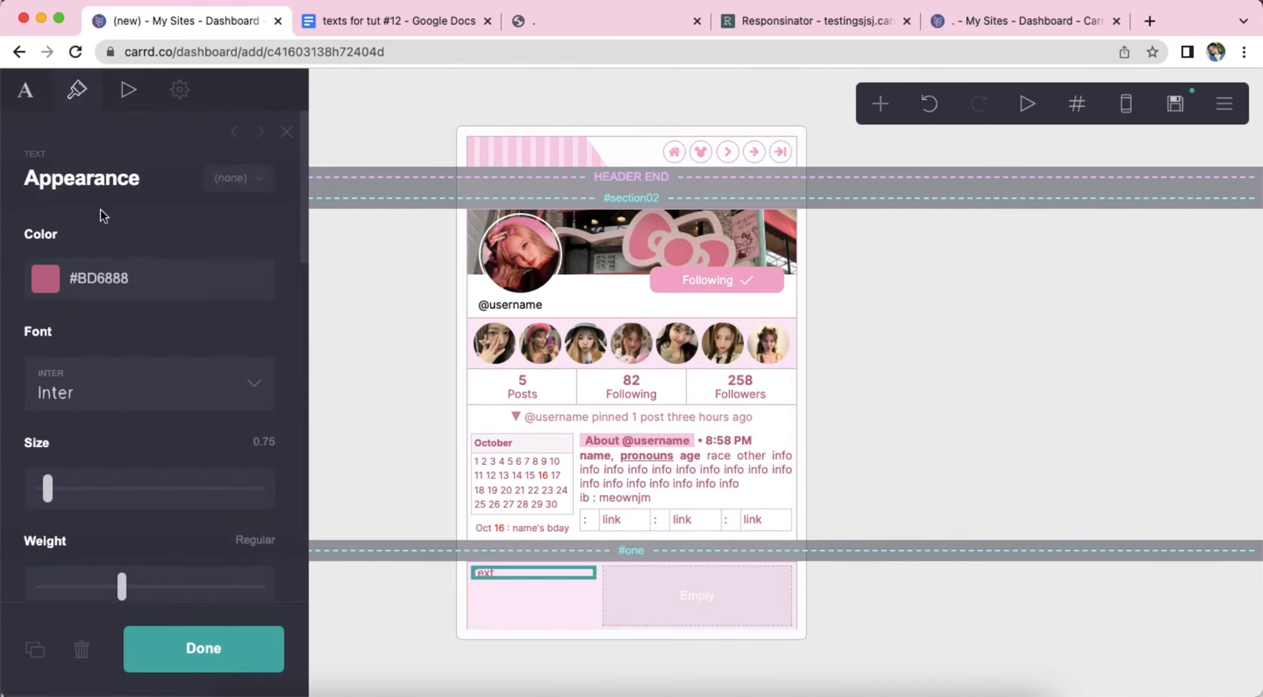
{"action": "left_click", "coordinate": [37, 103]}
{"action": "left_click_drag", "start_coordinate": [92, 234], "coordinate": [13, 230]}
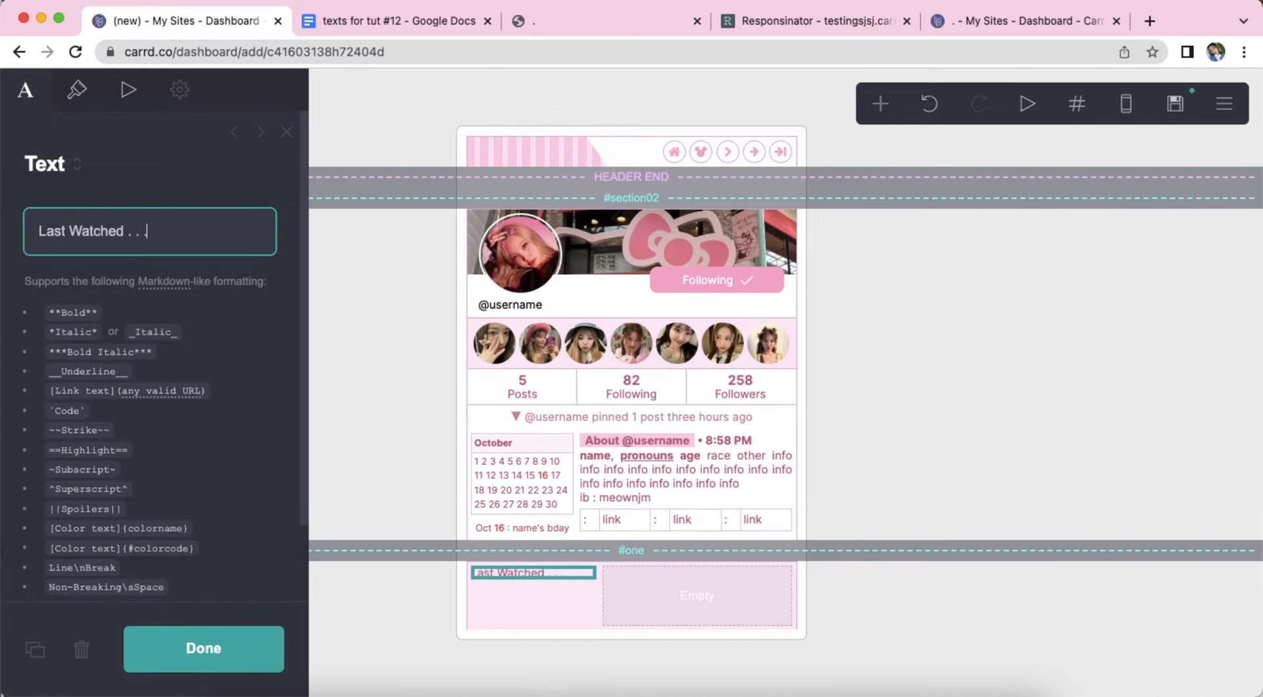
- Style the "Last Watched" text with size 0.9, bold weight and left alignment
{"action": "left_click", "coordinate": [76, 90]}
{"action": "scroll", "coordinate": [197, 428], "scroll_direction": "down", "scroll_amount": 1}
{"action": "double_click", "coordinate": [249, 419]}
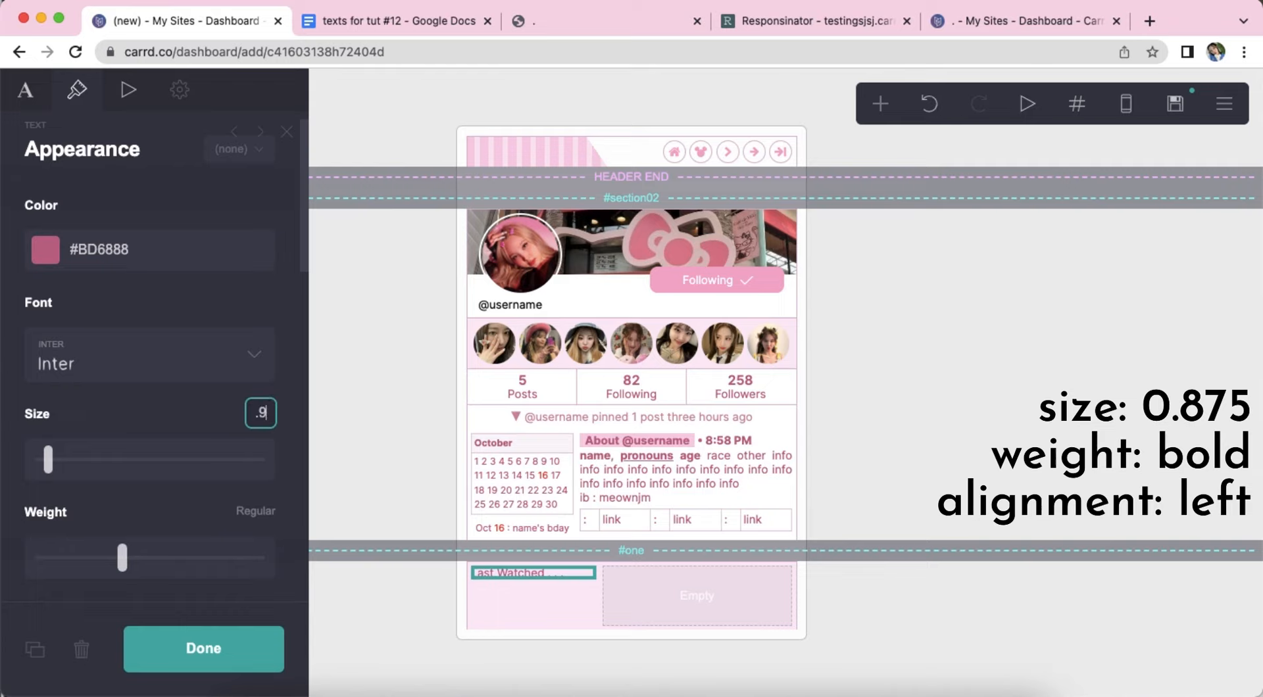
{"action": "type", "text": ".9"}
{"action": "key", "text": "Return"}
{"action": "scroll", "coordinate": [191, 444], "scroll_direction": "down", "scroll_amount": 2}
{"action": "left_click", "coordinate": [206, 440]}
{"action": "scroll", "coordinate": [176, 409], "scroll_direction": "down", "scroll_amount": 1}
{"action": "scroll", "coordinate": [174, 416], "scroll_direction": "down", "scroll_amount": 8}
{"action": "left_click", "coordinate": [150, 422]}
{"action": "left_click", "coordinate": [144, 352]}
{"action": "scroll", "coordinate": [161, 465], "scroll_direction": "down", "scroll_amount": 5}
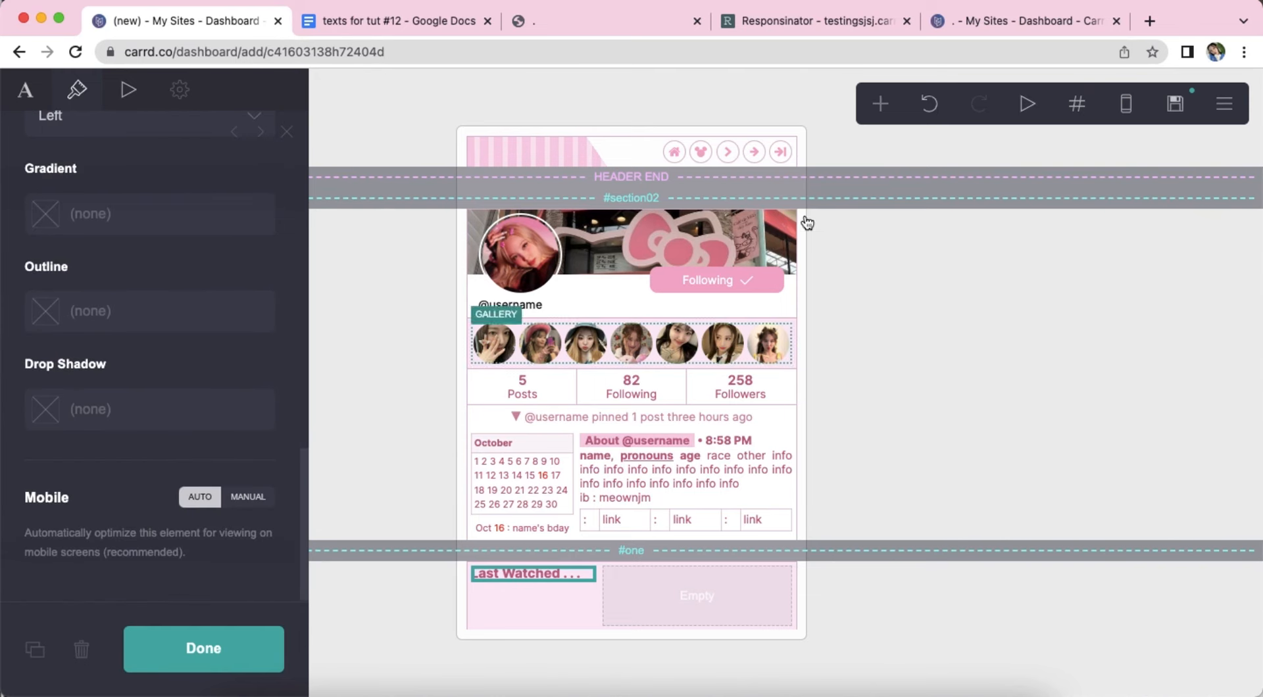
- Add an image element under the "Last Watched" heading, with a rectangle shape and no border
{"action": "left_click", "coordinate": [880, 103]}
{"action": "left_click", "coordinate": [668, 203]}
{"action": "scroll", "coordinate": [131, 368], "scroll_direction": "down", "scroll_amount": 3}
{"action": "left_click", "coordinate": [131, 347]}
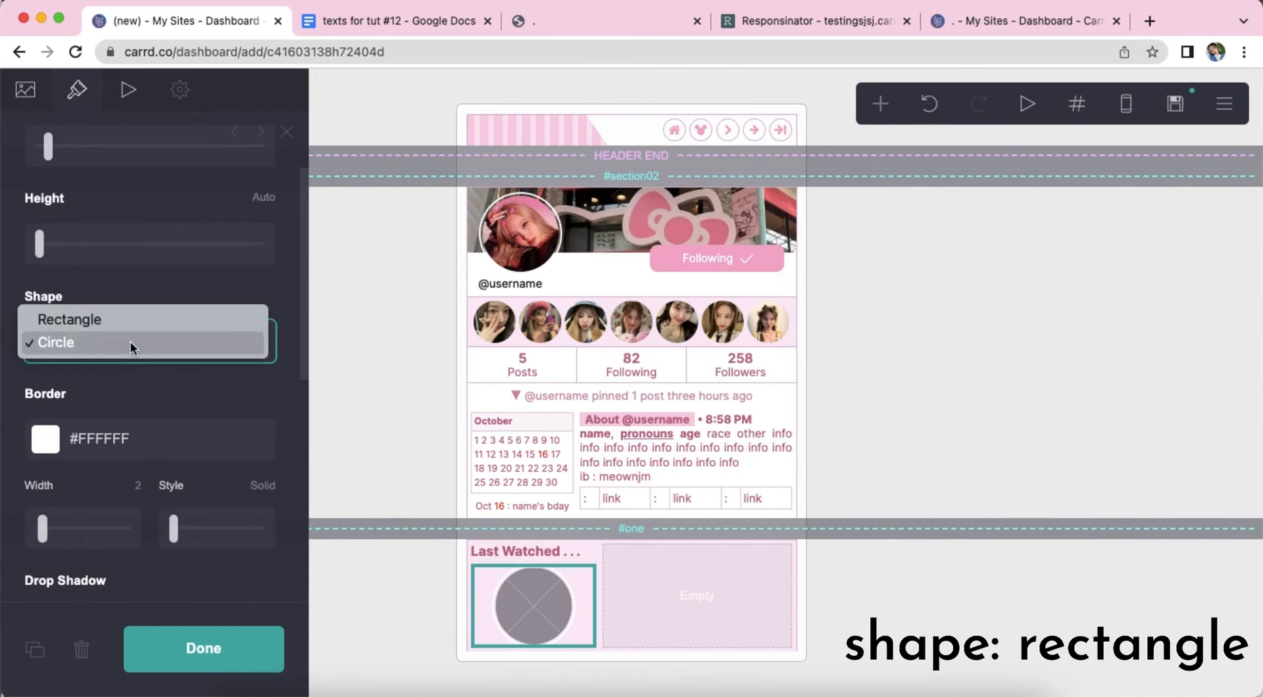
{"action": "left_click", "coordinate": [132, 321]}
{"action": "scroll", "coordinate": [121, 366], "scroll_direction": "down", "scroll_amount": 1}
{"action": "left_click", "coordinate": [157, 388]}
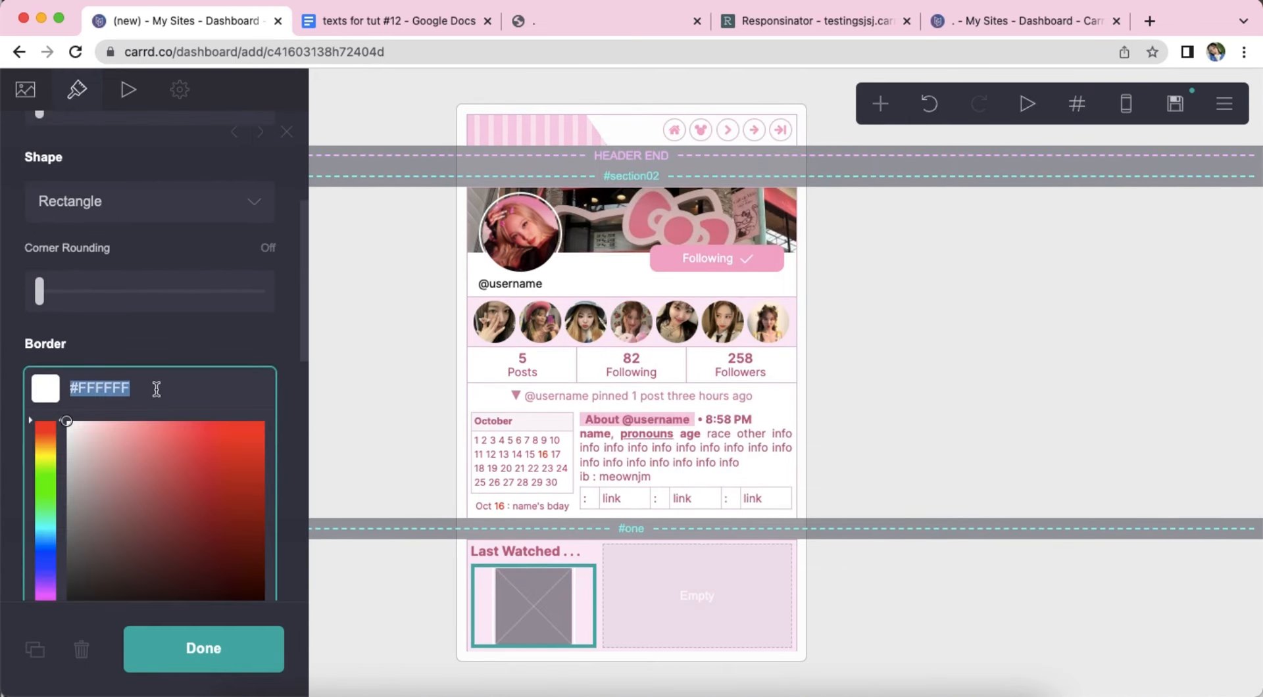
{"action": "left_click", "coordinate": [156, 388]}
{"action": "scroll", "coordinate": [169, 395], "scroll_direction": "up", "scroll_amount": 10}
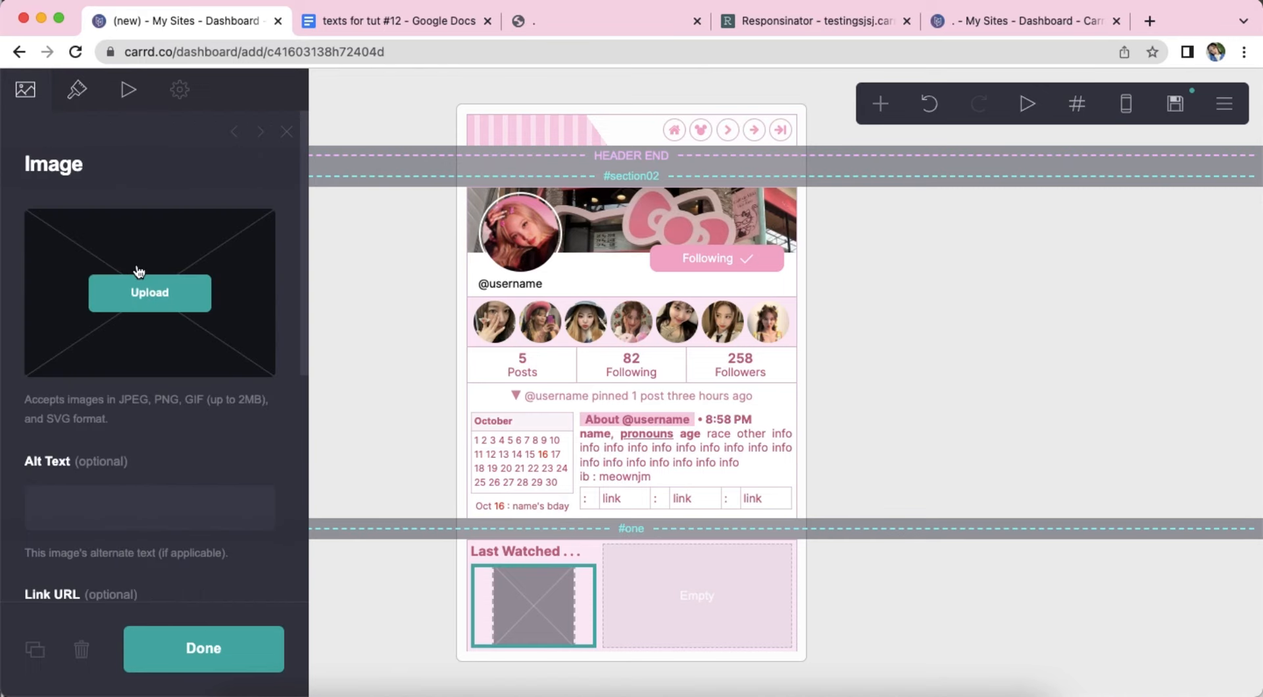
- Upload the pink pastry picture from the Downloads folder into the image element
{"action": "left_click", "coordinate": [141, 284]}
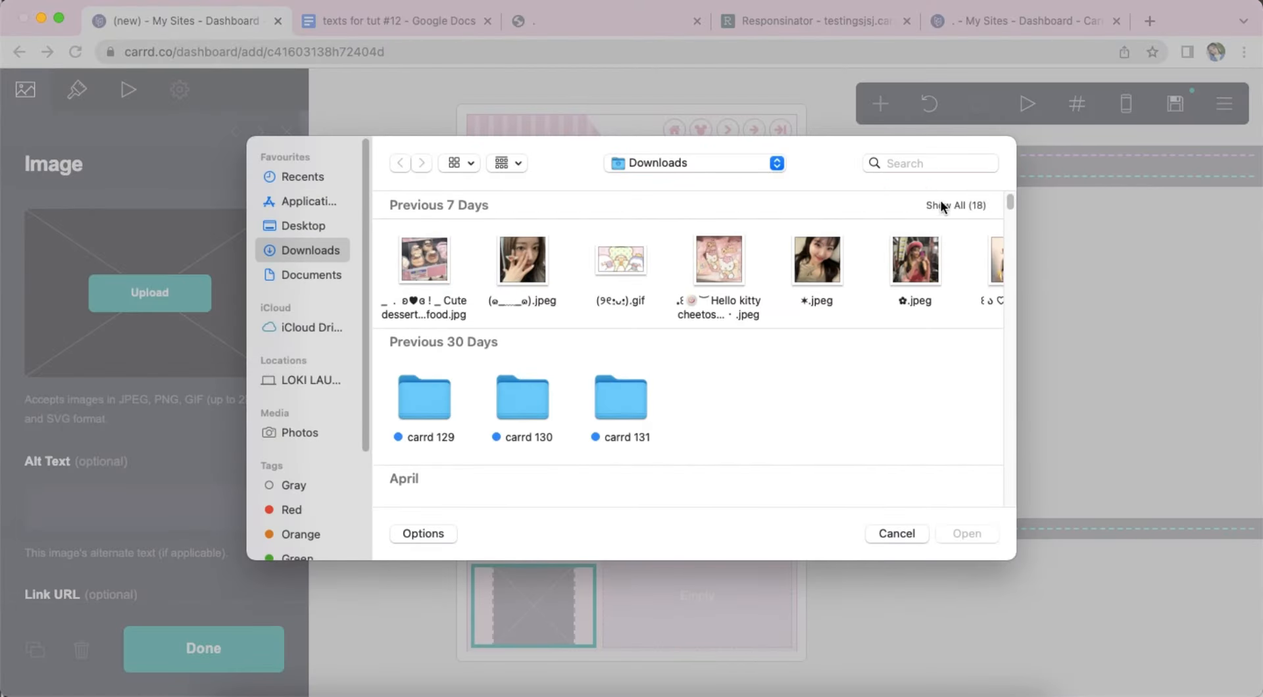
{"action": "left_click", "coordinate": [942, 206]}
{"action": "double_click", "coordinate": [896, 306]}
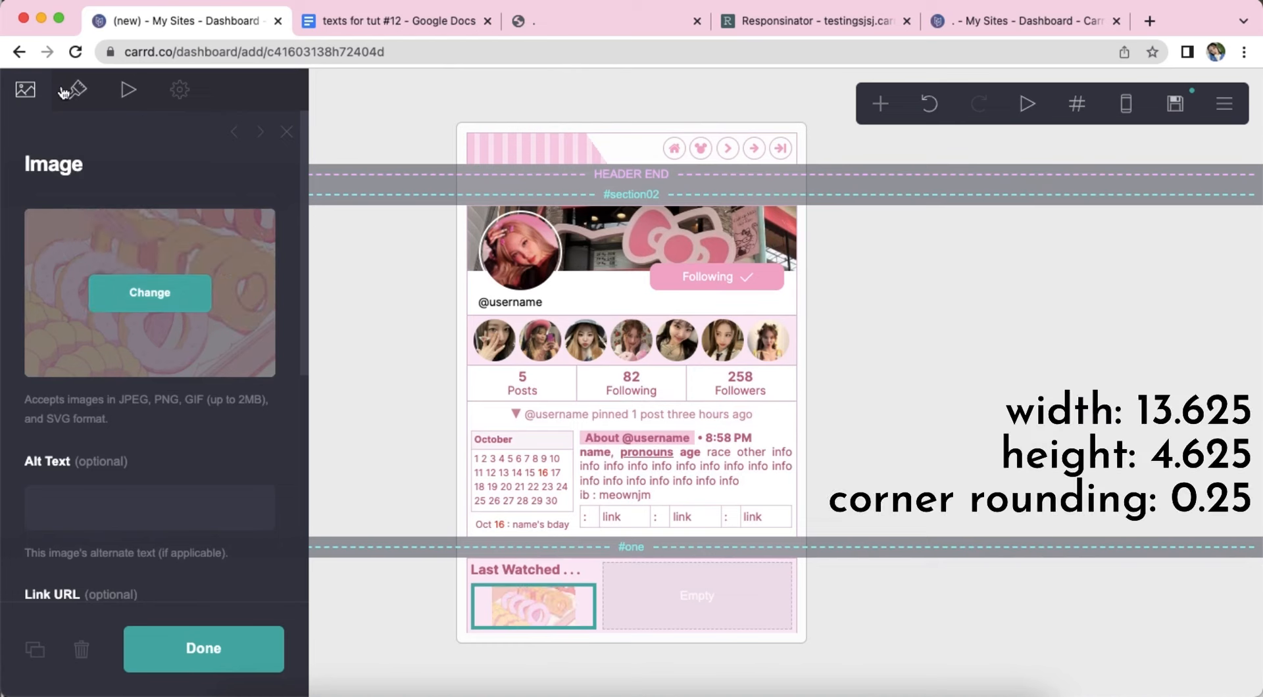
- Set the image's width to 13.625, height to 4.625 and corner rounding to 0.25
{"action": "left_click", "coordinate": [64, 92]}
{"action": "type", "text": "13.6"}
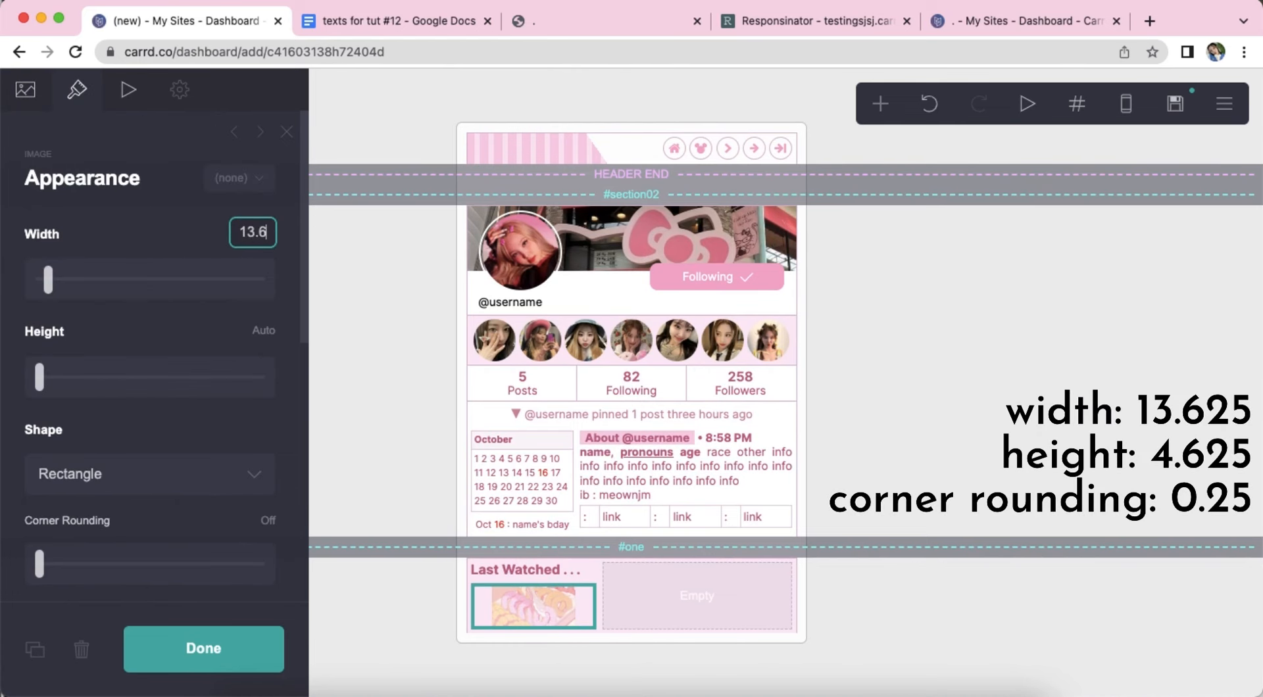
{"action": "type", "text": "25"}
{"action": "key", "text": "Return"}
{"action": "type", "text": "4.625"}
{"action": "key", "text": "Return"}
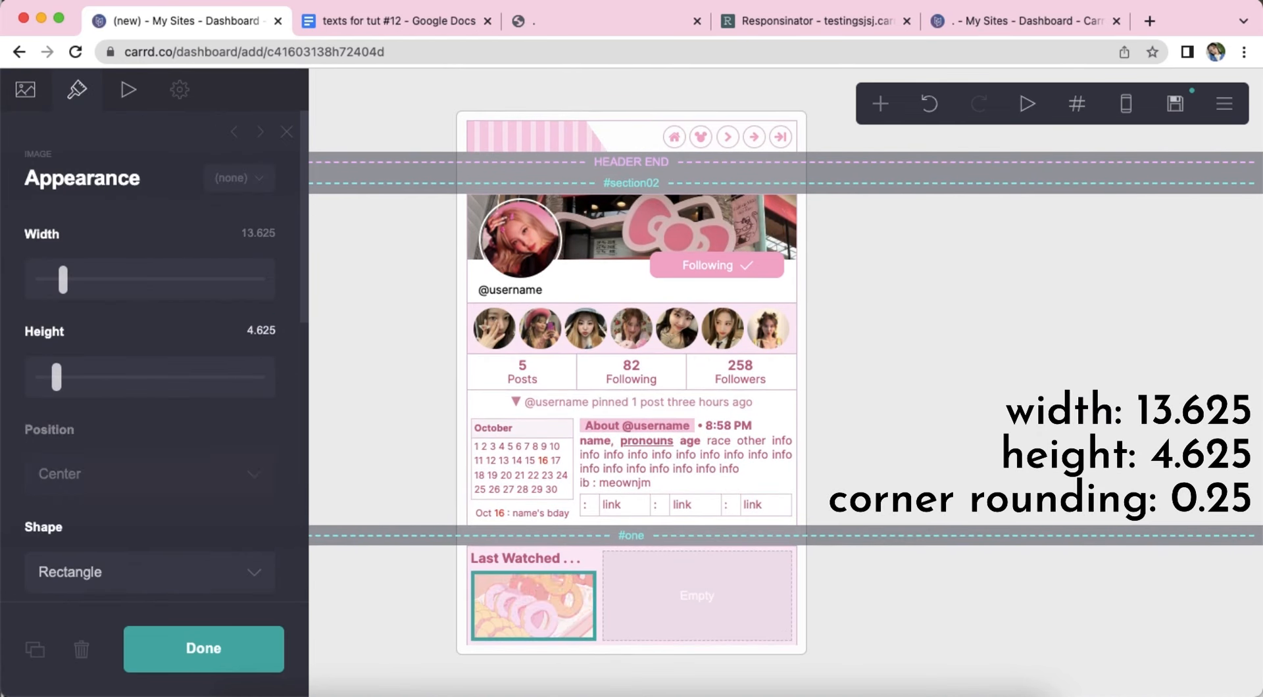
{"action": "scroll", "coordinate": [235, 418], "scroll_direction": "down", "scroll_amount": 5}
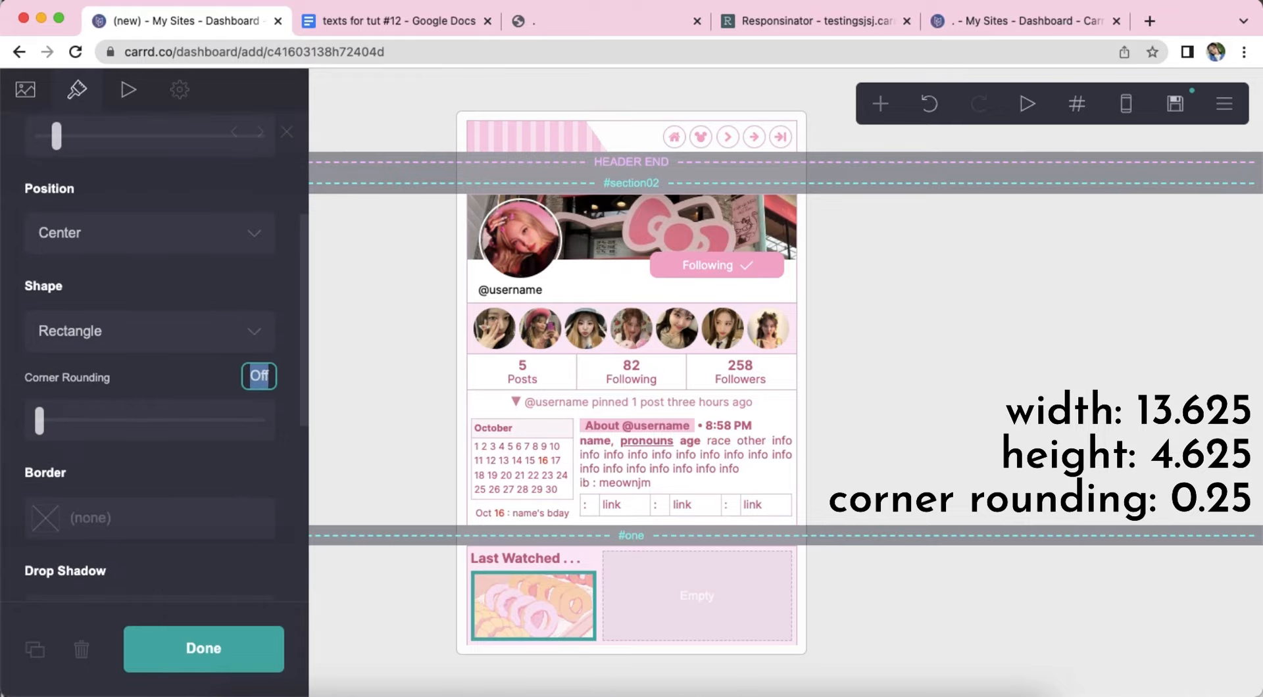
{"action": "scroll", "coordinate": [198, 403], "scroll_direction": "down", "scroll_amount": 5}
{"action": "left_click", "coordinate": [858, 588]}
- Add a text element in the empty right column and open its text for editing
{"action": "left_click", "coordinate": [883, 120]}
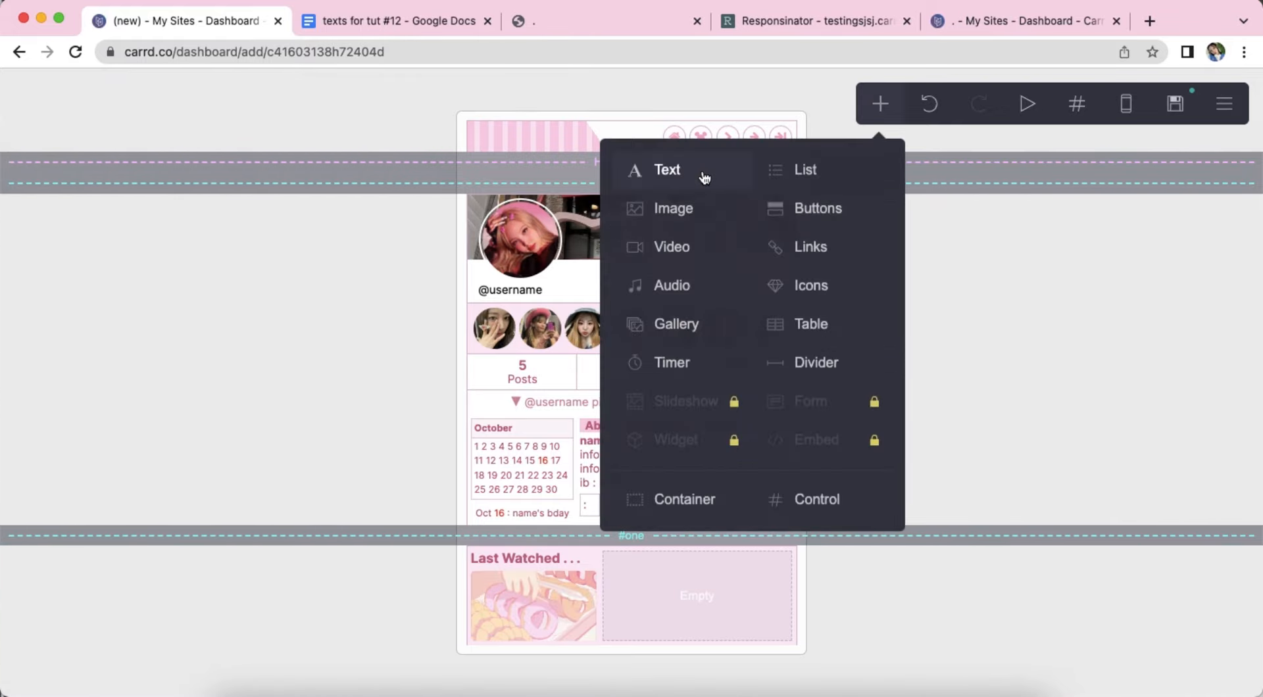
{"action": "left_click", "coordinate": [704, 175]}
{"action": "left_click", "coordinate": [10, 97]}
- Copy the line "==\s Things to note \s== • 8:58 PM" from the Google Doc and replace the placeholder text with it
{"action": "left_click", "coordinate": [368, 21]}
{"action": "scroll", "coordinate": [349, 256], "scroll_direction": "down", "scroll_amount": 5}
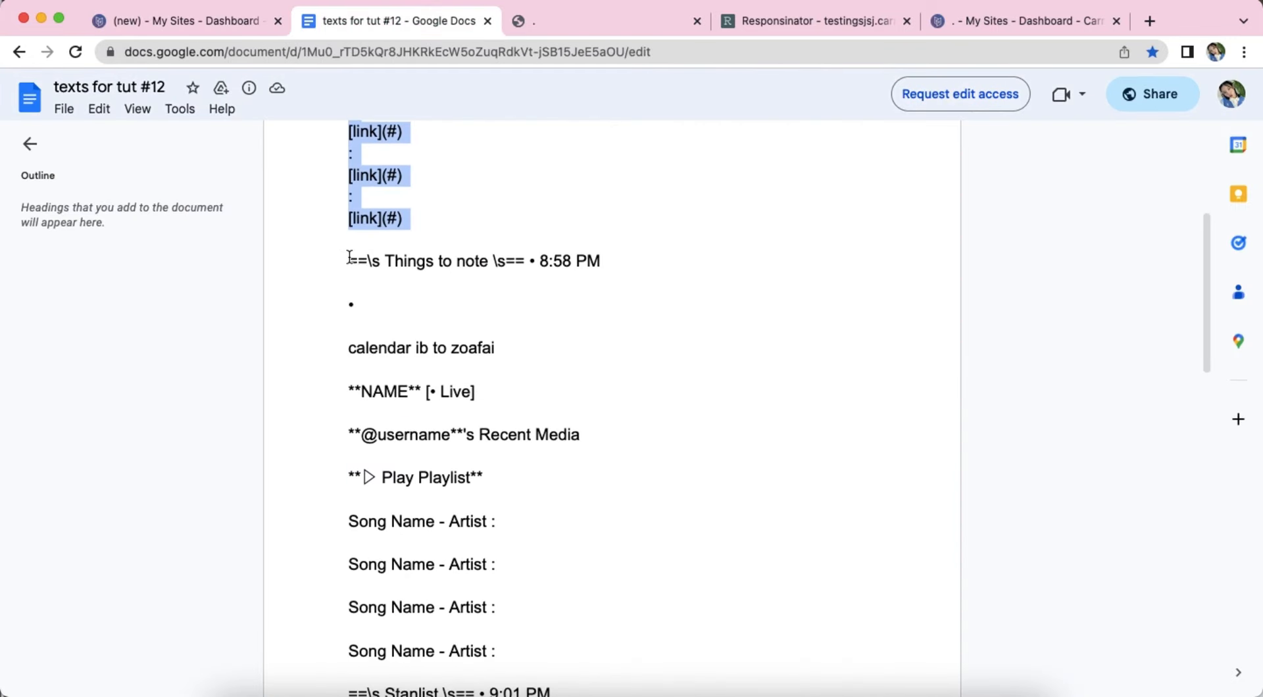
{"action": "left_click_drag", "start_coordinate": [349, 257], "coordinate": [620, 257]}
{"action": "right_click", "coordinate": [564, 263]}
{"action": "left_click", "coordinate": [609, 274]}
{"action": "left_click", "coordinate": [175, 23]}
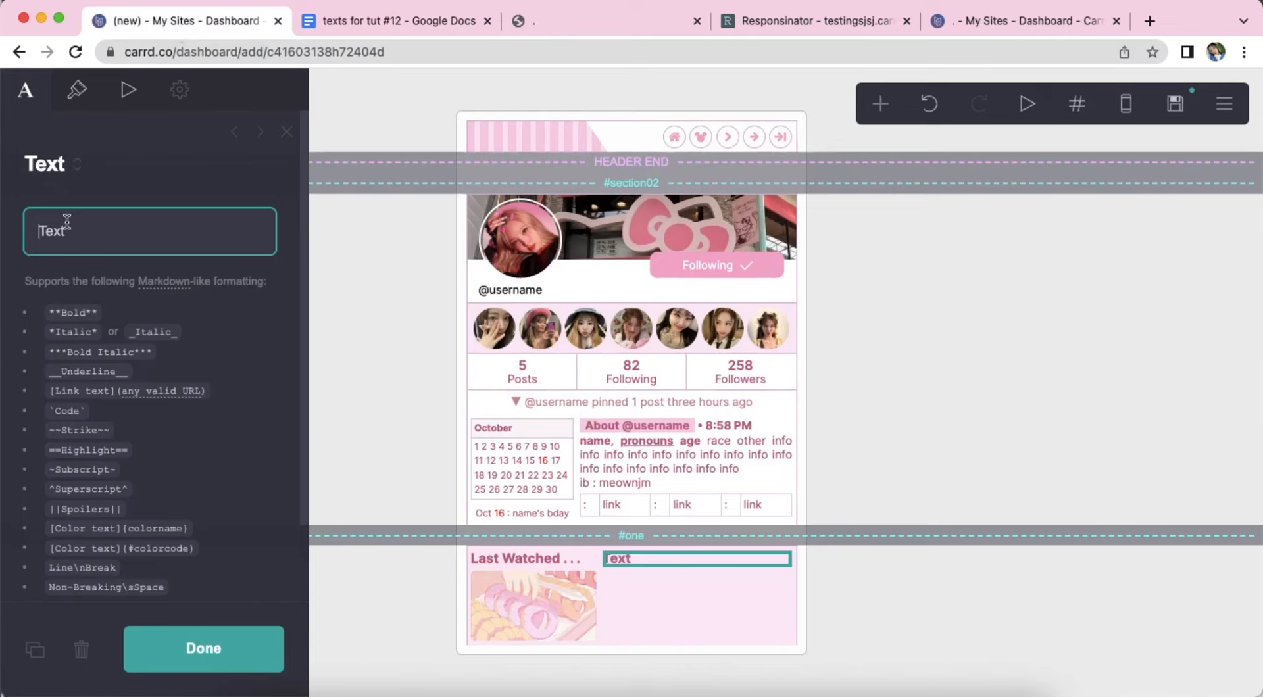
{"action": "right_click", "coordinate": [83, 231]}
{"action": "left_click", "coordinate": [125, 388]}
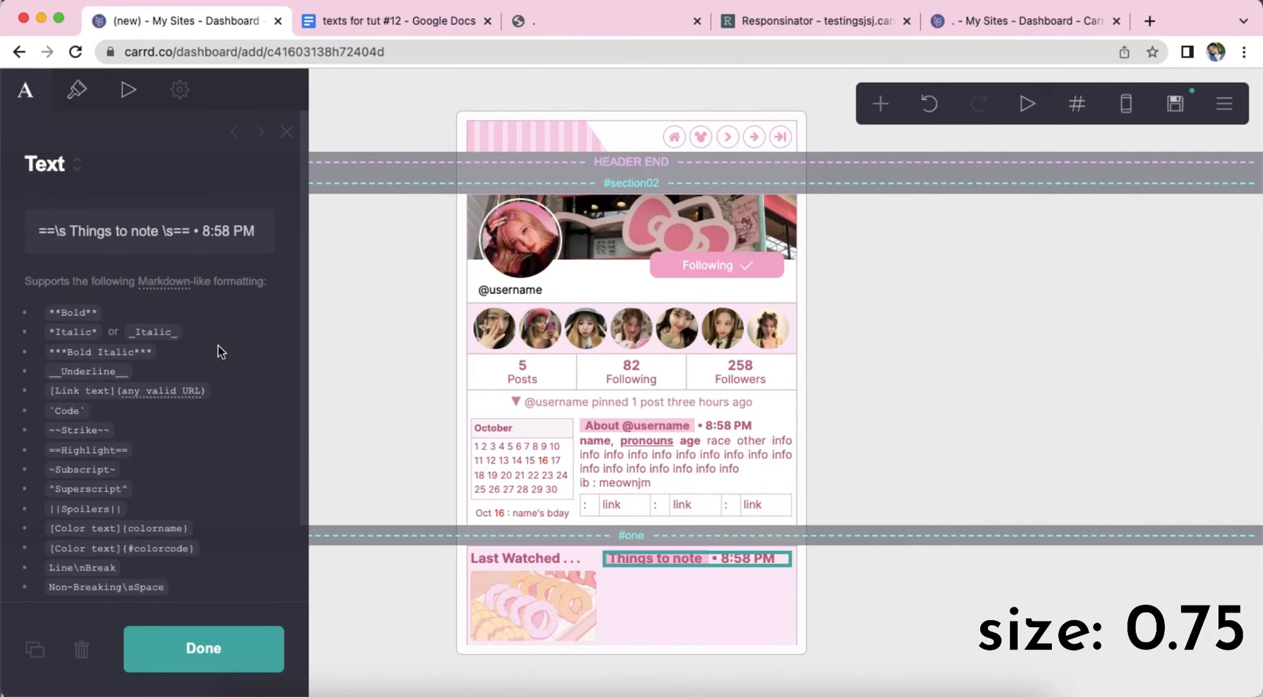
- Set the "Things to note" text size to 0.75
{"action": "left_click", "coordinate": [77, 89]}
{"action": "scroll", "coordinate": [277, 284], "scroll_direction": "down", "scroll_amount": 4}
{"action": "type", "text": ".75"}
{"action": "scroll", "coordinate": [197, 362], "scroll_direction": "down", "scroll_amount": 3}
{"action": "left_click", "coordinate": [953, 554]}
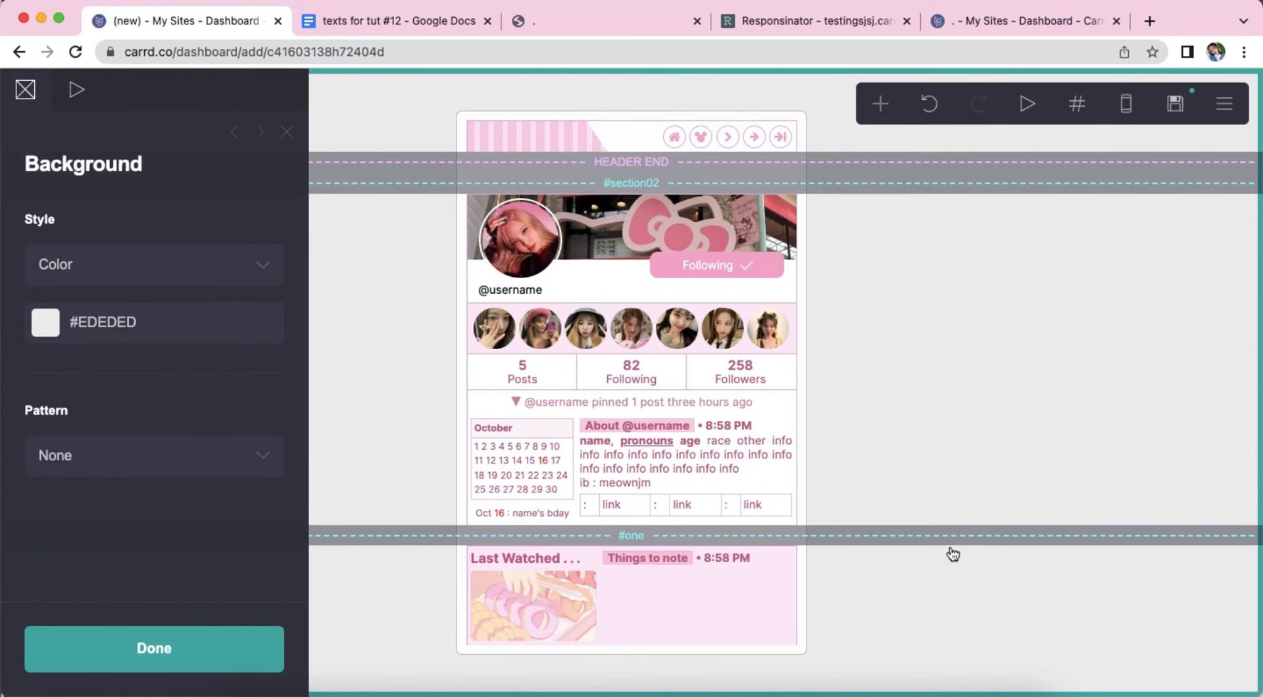
- Add a table beneath "Things to note" in the right column and delete all its sample headings
{"action": "left_click", "coordinate": [878, 106]}
{"action": "left_click", "coordinate": [837, 328]}
{"action": "left_click_drag", "start_coordinate": [573, 667], "coordinate": [669, 506]}
{"action": "left_click", "coordinate": [25, 89]}
{"action": "left_click", "coordinate": [150, 267]}
{"action": "key", "text": "super+a"}
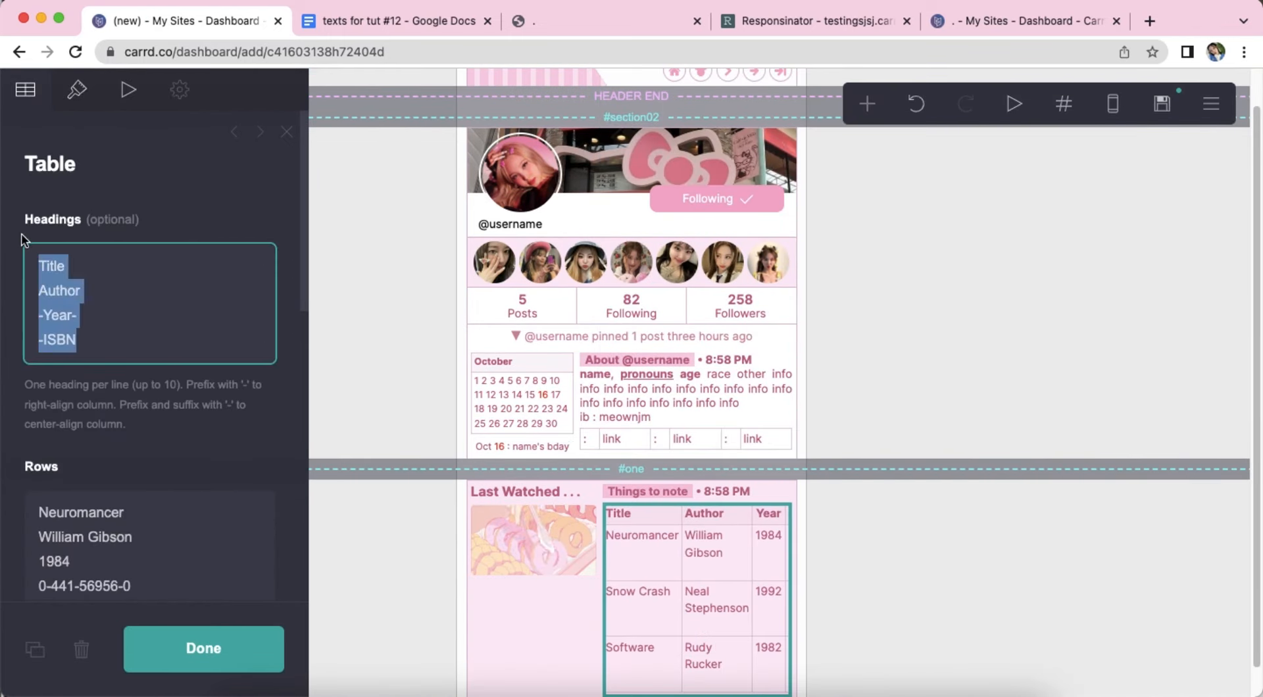
{"action": "key", "text": "BackSpace"}
- Copy the • bullet from the Google Doc and replace the table's sample rows with it
{"action": "left_click", "coordinate": [395, 20]}
{"action": "left_click_drag", "start_coordinate": [348, 305], "coordinate": [365, 305]}
{"action": "right_click", "coordinate": [366, 305]}
{"action": "left_click", "coordinate": [393, 324]}
{"action": "left_click", "coordinate": [188, 21]}
{"action": "right_click", "coordinate": [169, 439]}
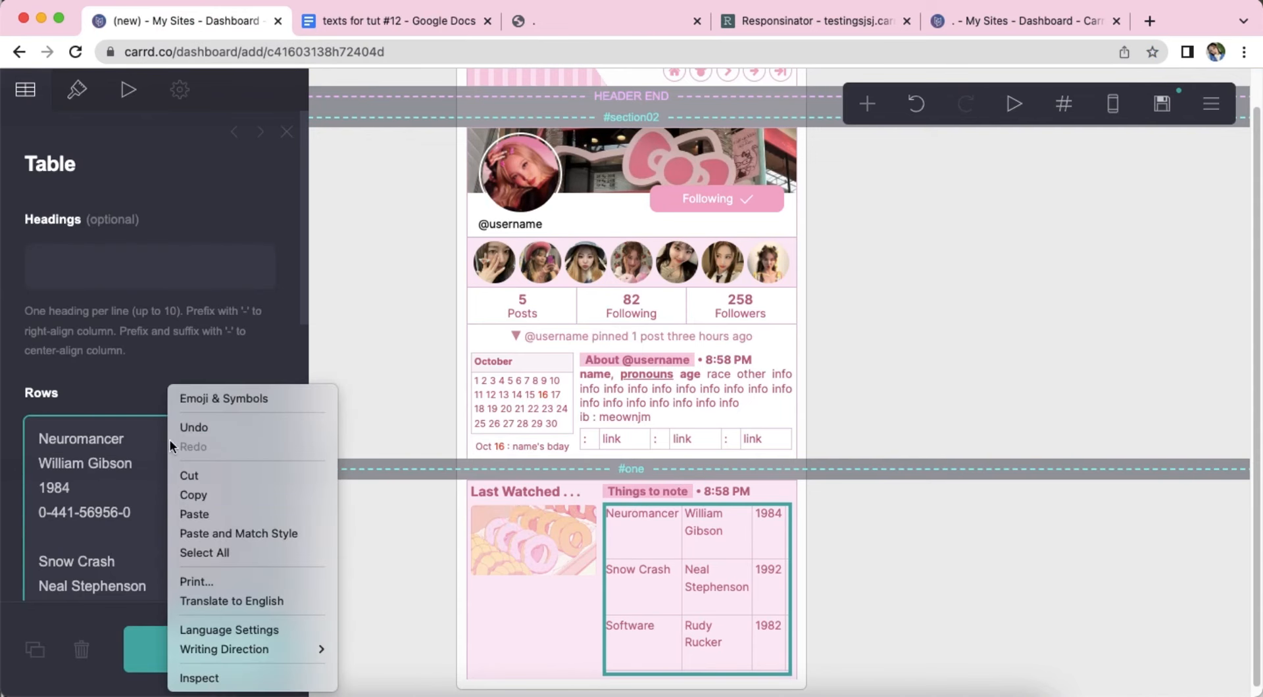
{"action": "left_click", "coordinate": [200, 554]}
{"action": "right_click", "coordinate": [171, 459]}
{"action": "left_click", "coordinate": [186, 450]}
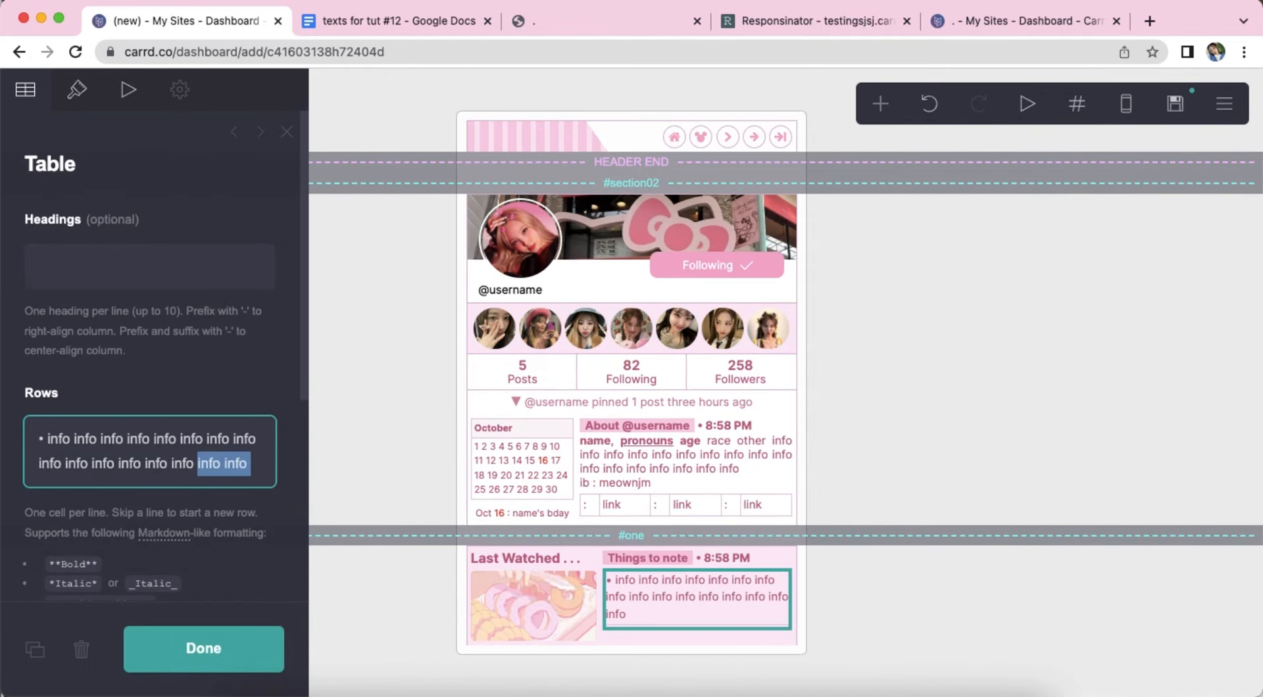
- Trim the surplus words from the first bullet row and add a second row "• info info info info info info"
{"action": "key", "text": "BackSpace"}
{"action": "key", "text": "Return"}
{"action": "key", "text": "Return"}
{"action": "right_click", "coordinate": [153, 517]}
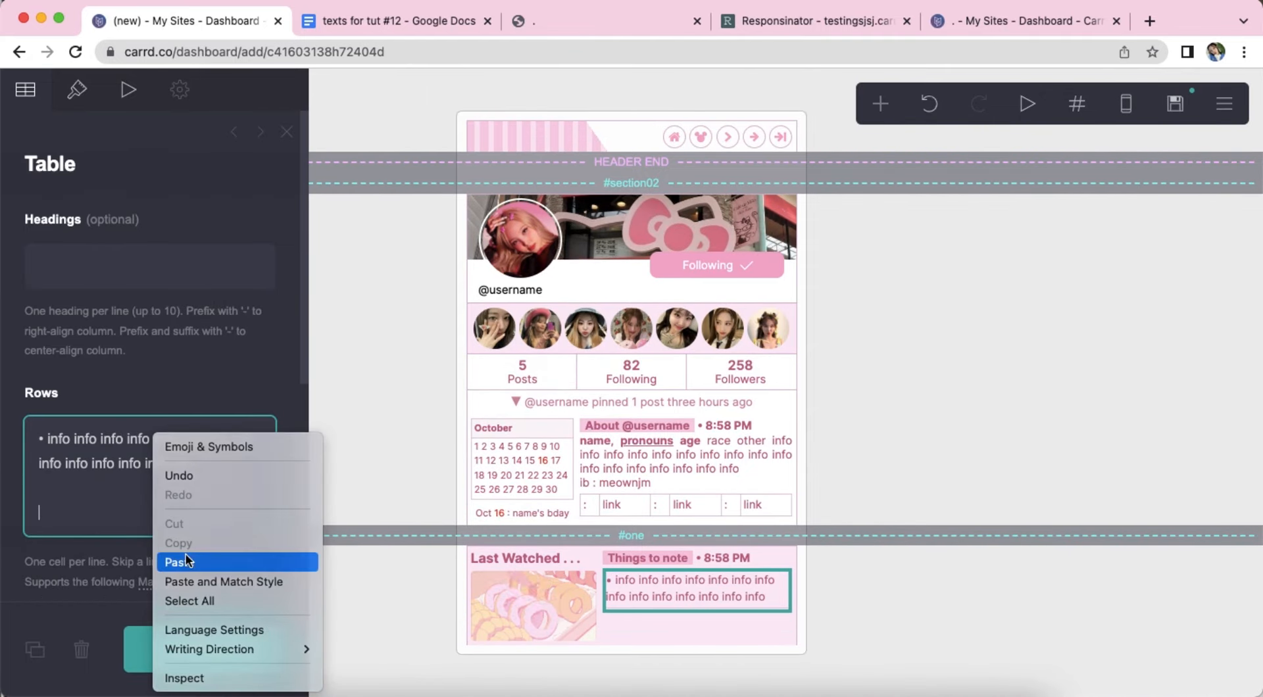
{"action": "left_click", "coordinate": [188, 560]}
{"action": "type", "text": "i"}
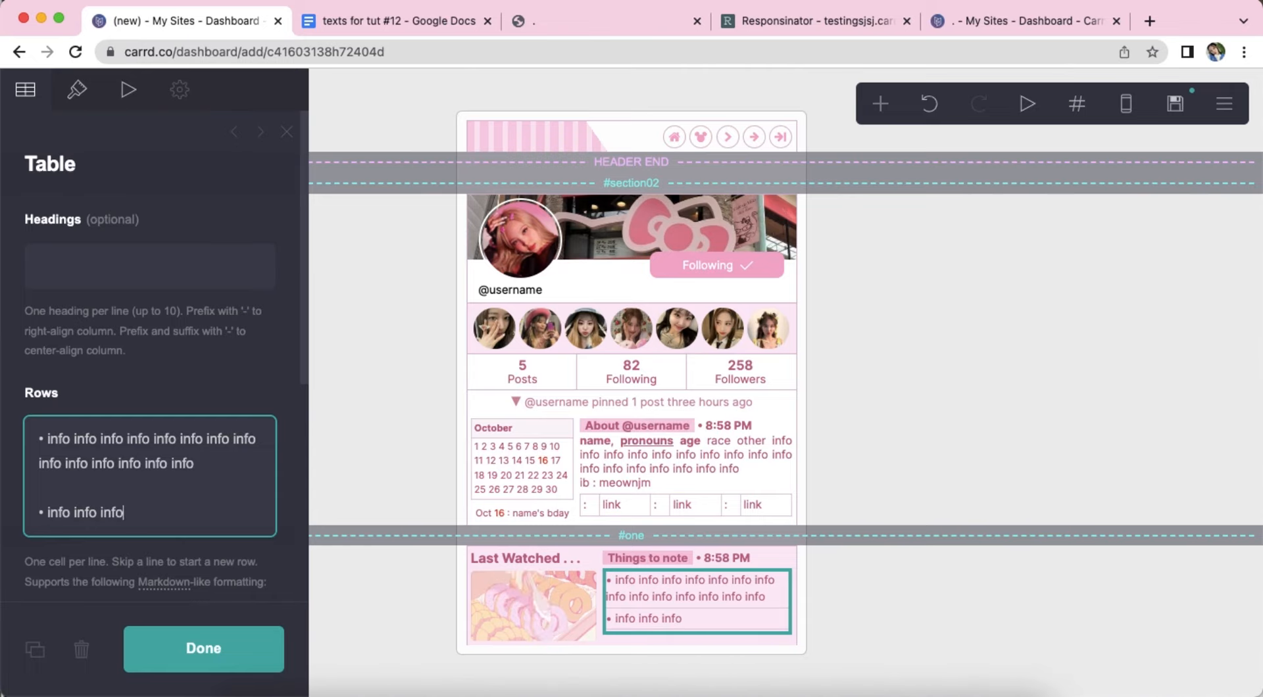
{"action": "type", "text": "nfo"}
- Add a third bullet row to the table containing the "calendar ib" credit line copied from the Google Doc
{"action": "key", "text": "Return"}
{"action": "key", "text": "Return"}
{"action": "right_click", "coordinate": [104, 574]}
{"action": "left_click", "coordinate": [362, 32]}
{"action": "left_click", "coordinate": [362, 31]}
{"action": "left_click_drag", "start_coordinate": [348, 348], "coordinate": [495, 349]}
{"action": "right_click", "coordinate": [465, 347]}
{"action": "left_click", "coordinate": [486, 367]}
{"action": "left_click", "coordinate": [185, 20]}
{"action": "right_click", "coordinate": [109, 563]}
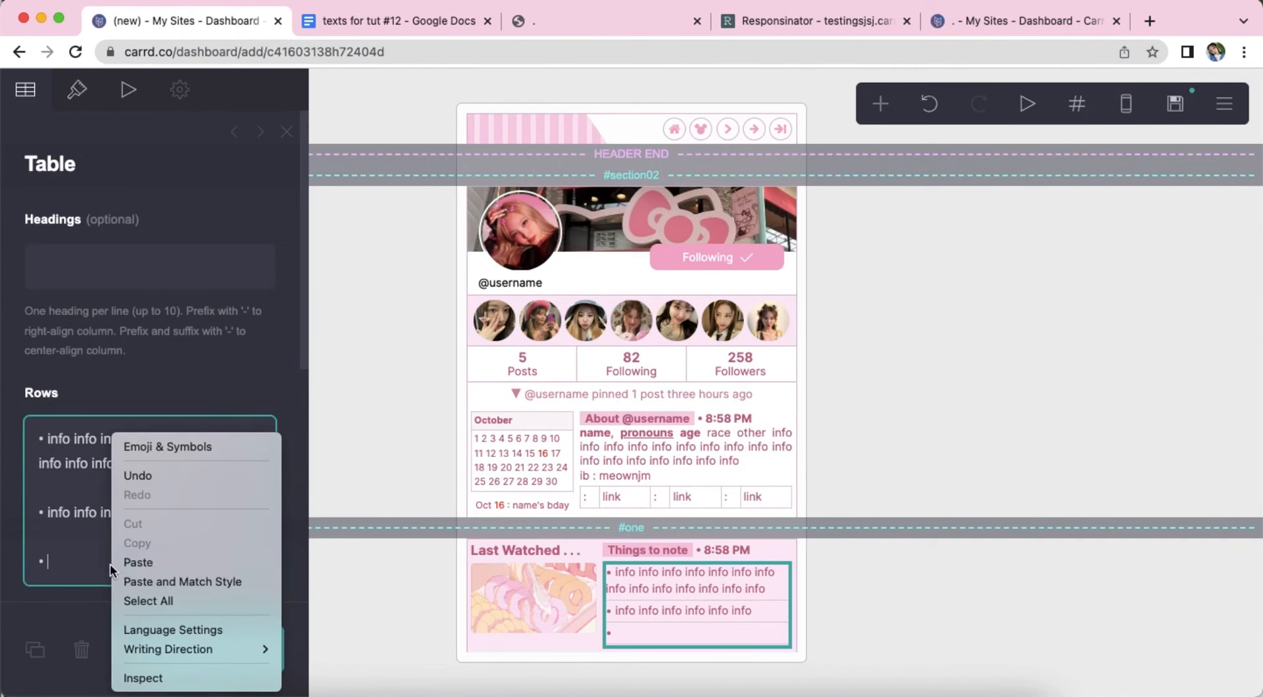
{"action": "left_click", "coordinate": [145, 561]}
{"action": "left_click", "coordinate": [172, 375]}
{"action": "scroll", "coordinate": [183, 380], "scroll_direction": "down", "scroll_amount": 1}
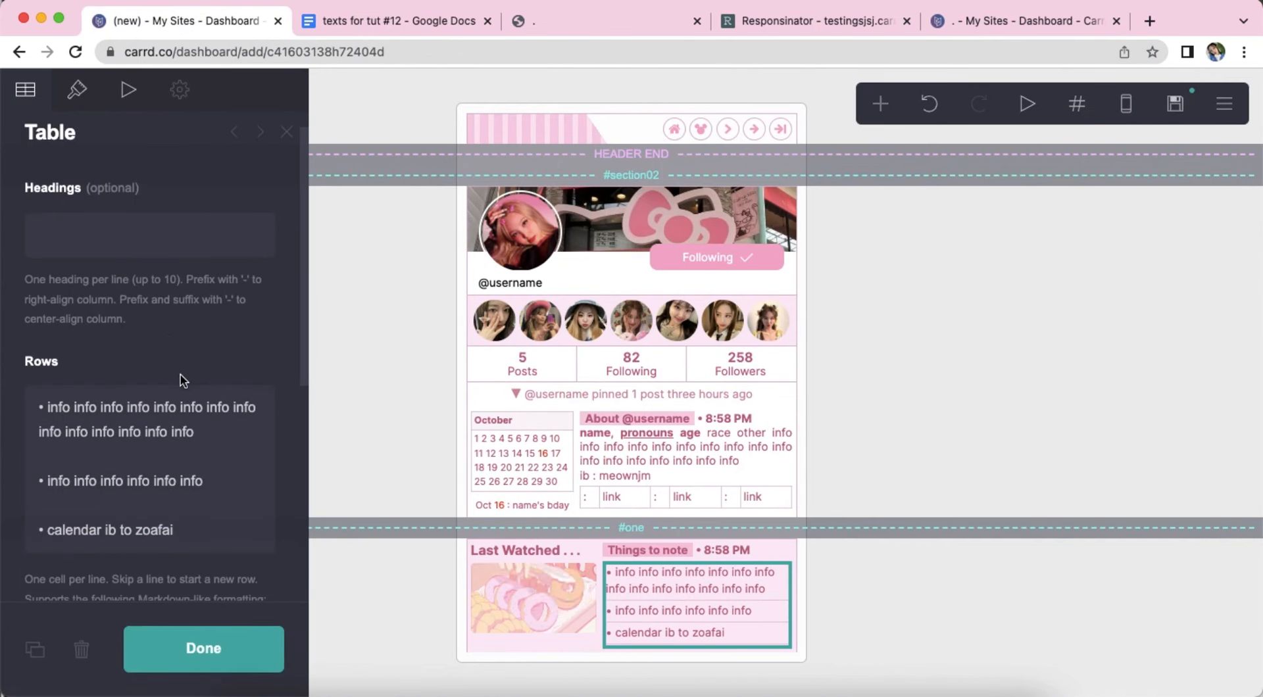
- Set the table's line spacing to 1.25
{"action": "left_click", "coordinate": [76, 89]}
{"action": "scroll", "coordinate": [151, 380], "scroll_direction": "down", "scroll_amount": 5}
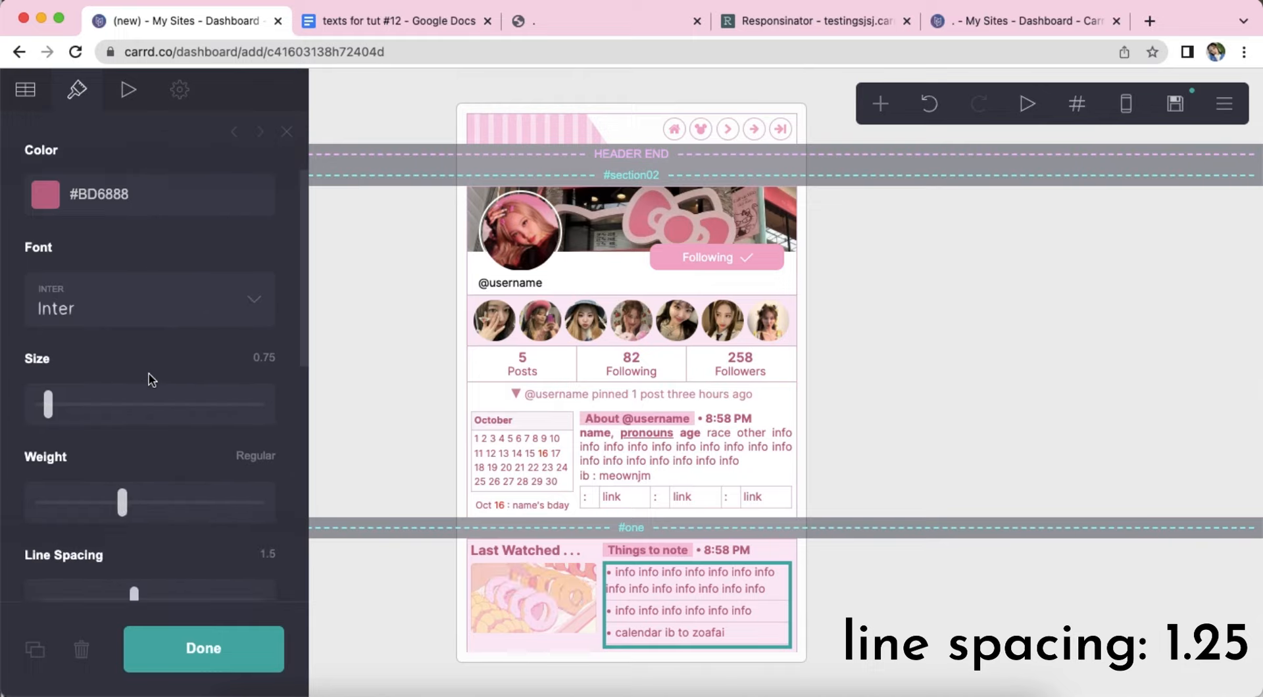
{"action": "scroll", "coordinate": [153, 385], "scroll_direction": "down", "scroll_amount": 4}
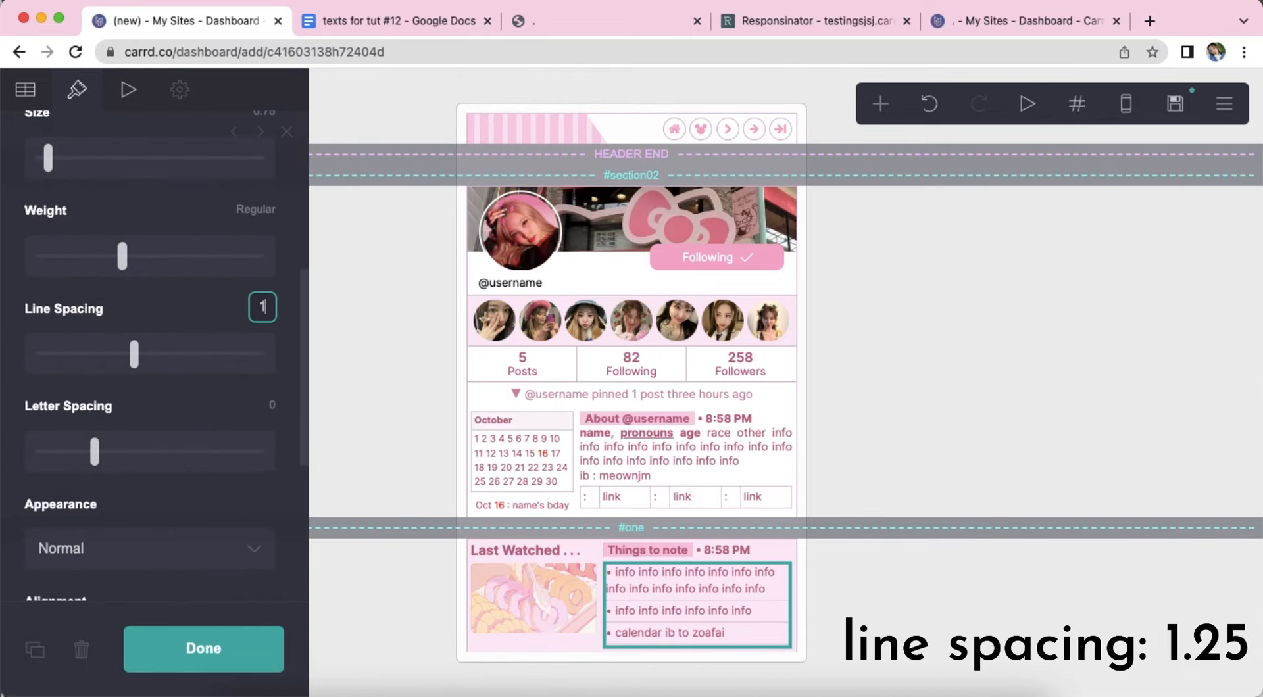
{"action": "type", "text": ".25"}
{"action": "scroll", "coordinate": [191, 392], "scroll_direction": "down", "scroll_amount": 9}
{"action": "left_click", "coordinate": [973, 657]}
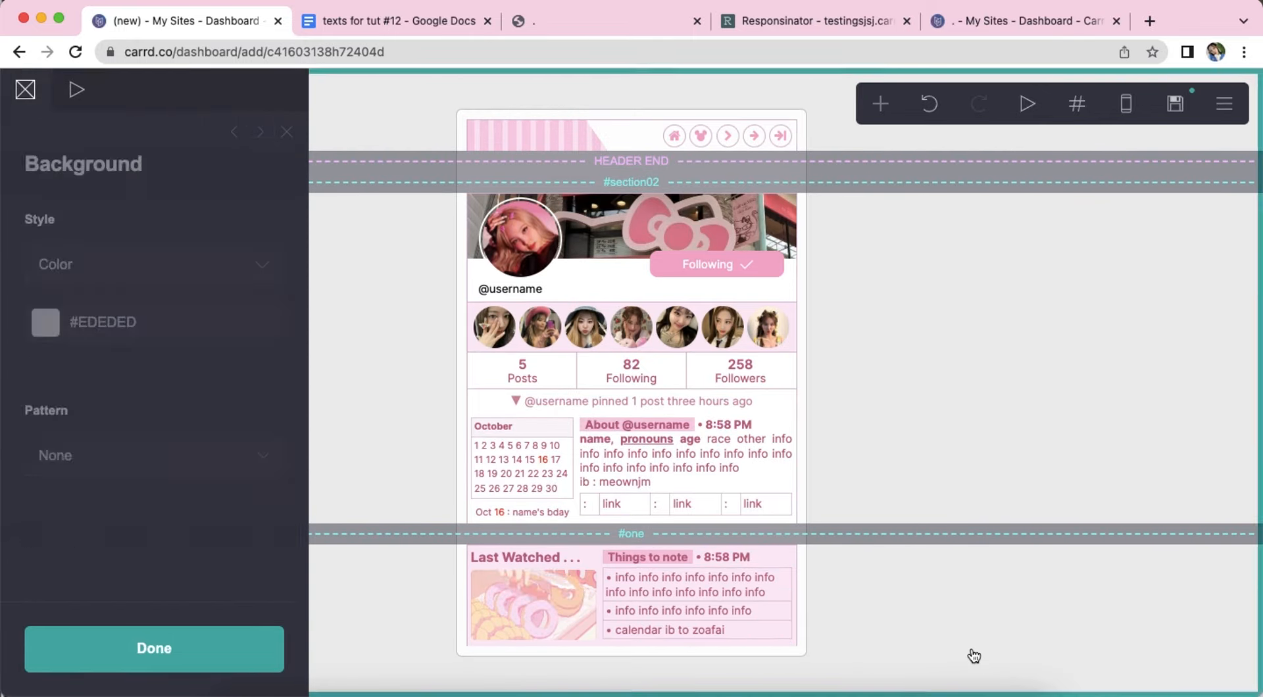
- Add a new container below the two-column container and set its background color to #FFFFFF
{"action": "left_click", "coordinate": [880, 104]}
{"action": "left_click", "coordinate": [633, 498]}
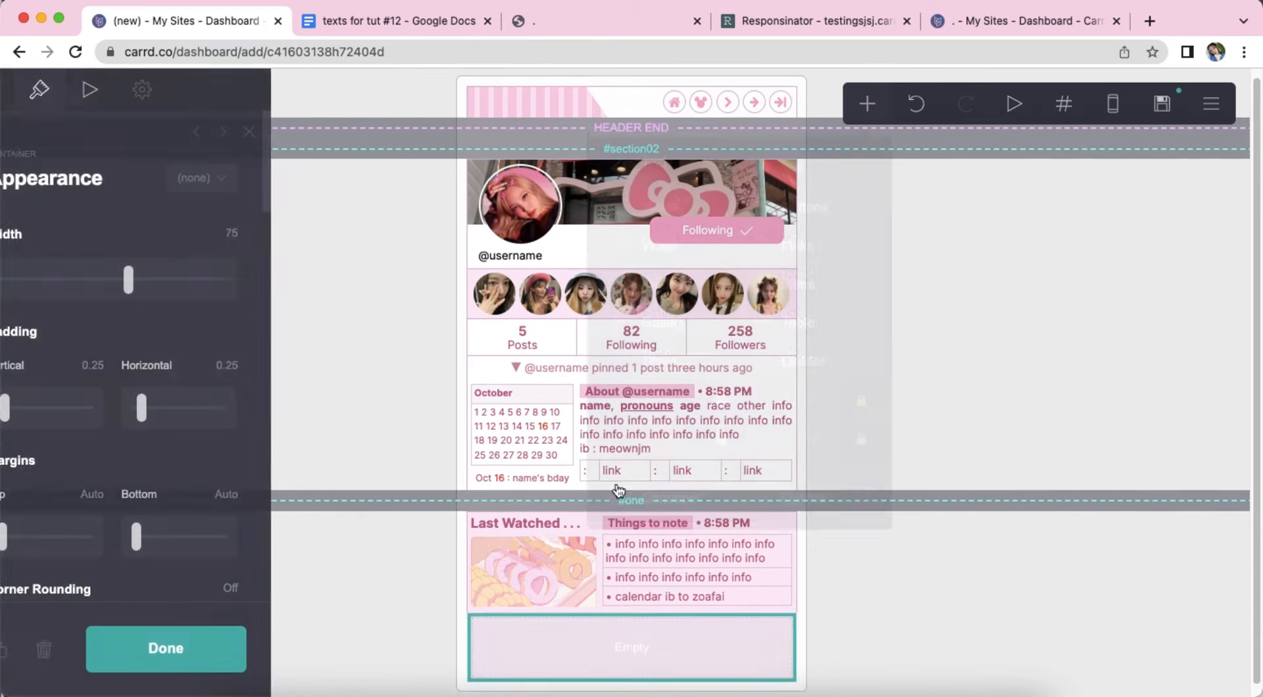
{"action": "scroll", "coordinate": [181, 419], "scroll_direction": "down", "scroll_amount": 13}
{"action": "left_click", "coordinate": [172, 323]}
{"action": "left_click_drag", "start_coordinate": [78, 353], "coordinate": [32, 290]}
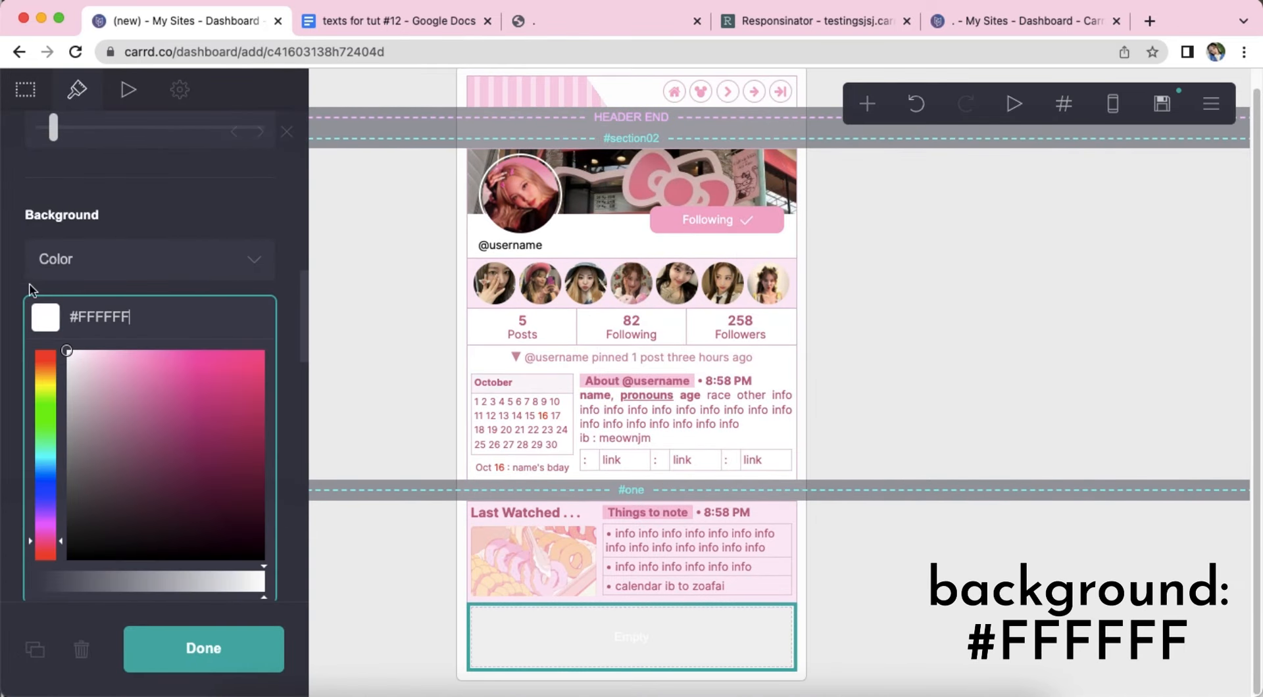
{"action": "left_click", "coordinate": [155, 203]}
{"action": "scroll", "coordinate": [152, 392], "scroll_direction": "down", "scroll_amount": 6}
{"action": "left_click", "coordinate": [918, 601]}
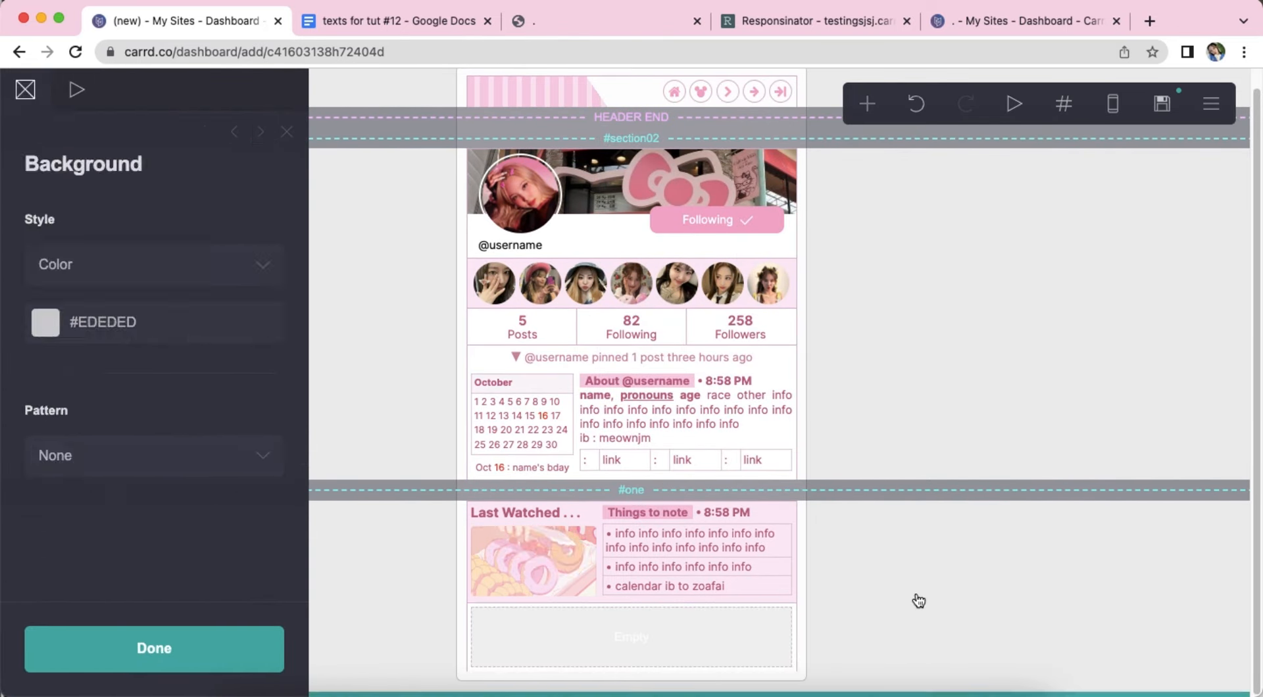
{"action": "left_click", "coordinate": [918, 600]}
- Add a button inside the white container, with its label and icon spread to opposite ends
{"action": "left_click", "coordinate": [867, 104]}
{"action": "left_click", "coordinate": [815, 209]}
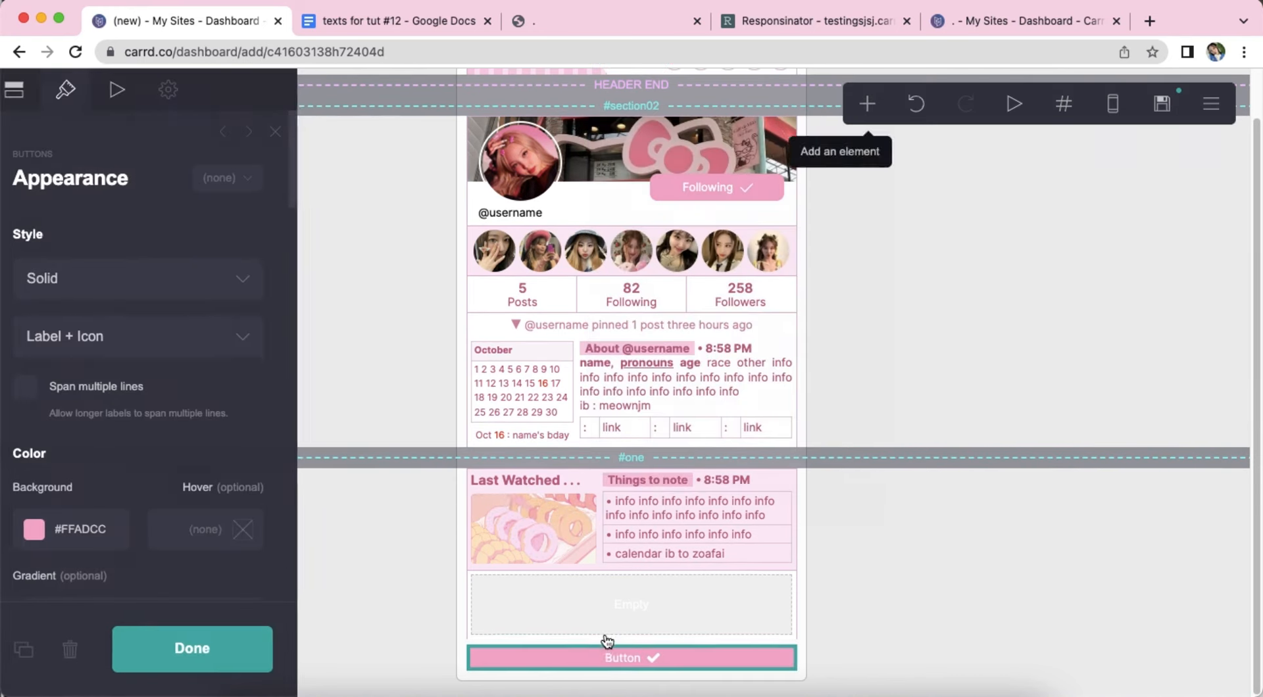
{"action": "left_click", "coordinate": [150, 336]}
{"action": "left_click", "coordinate": [109, 383]}
- Set the button's label to "Send me a message" and its icon to Message
{"action": "left_click", "coordinate": [44, 129]}
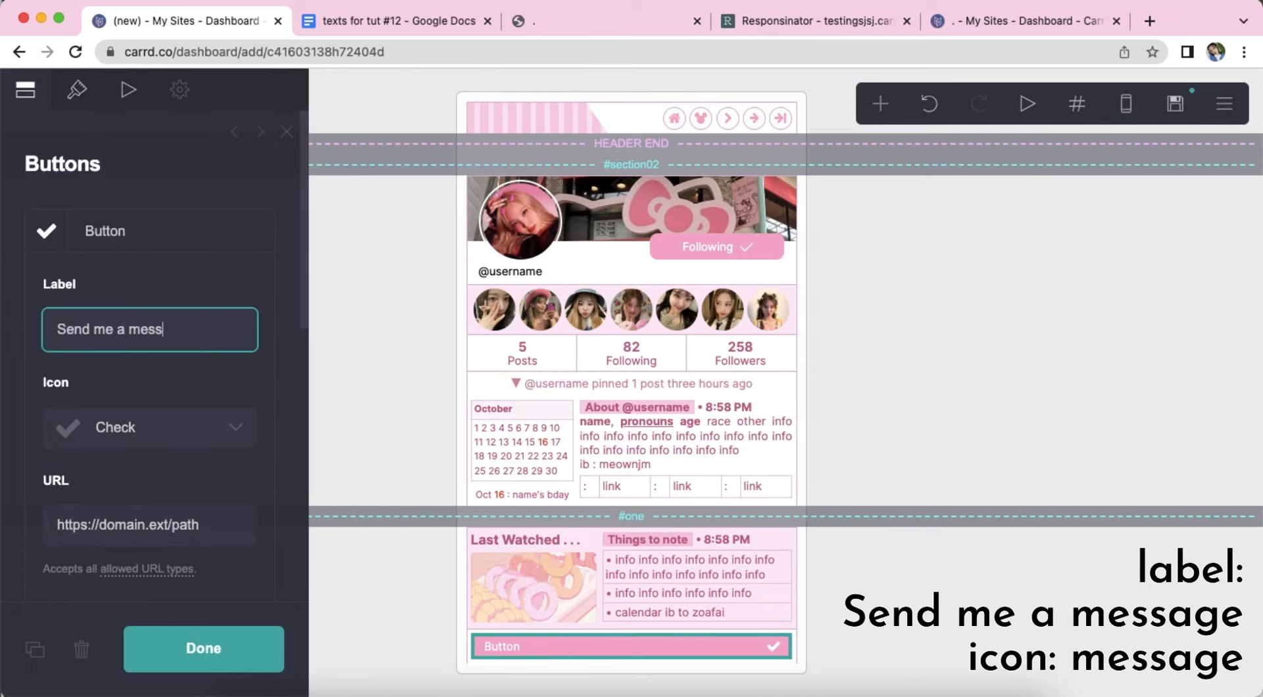
{"action": "type", "text": "age"}
{"action": "key", "text": "Return"}
{"action": "double_click", "coordinate": [185, 413]}
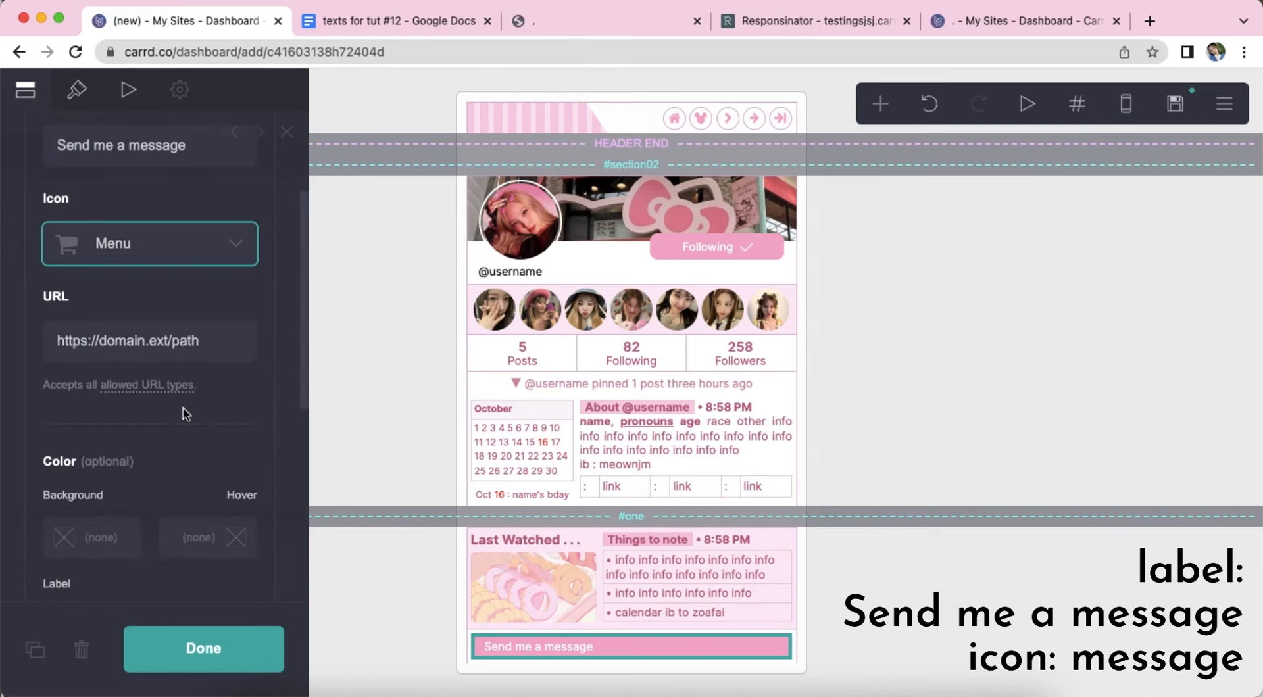
{"action": "scroll", "coordinate": [171, 362], "scroll_direction": "up", "scroll_amount": 3}
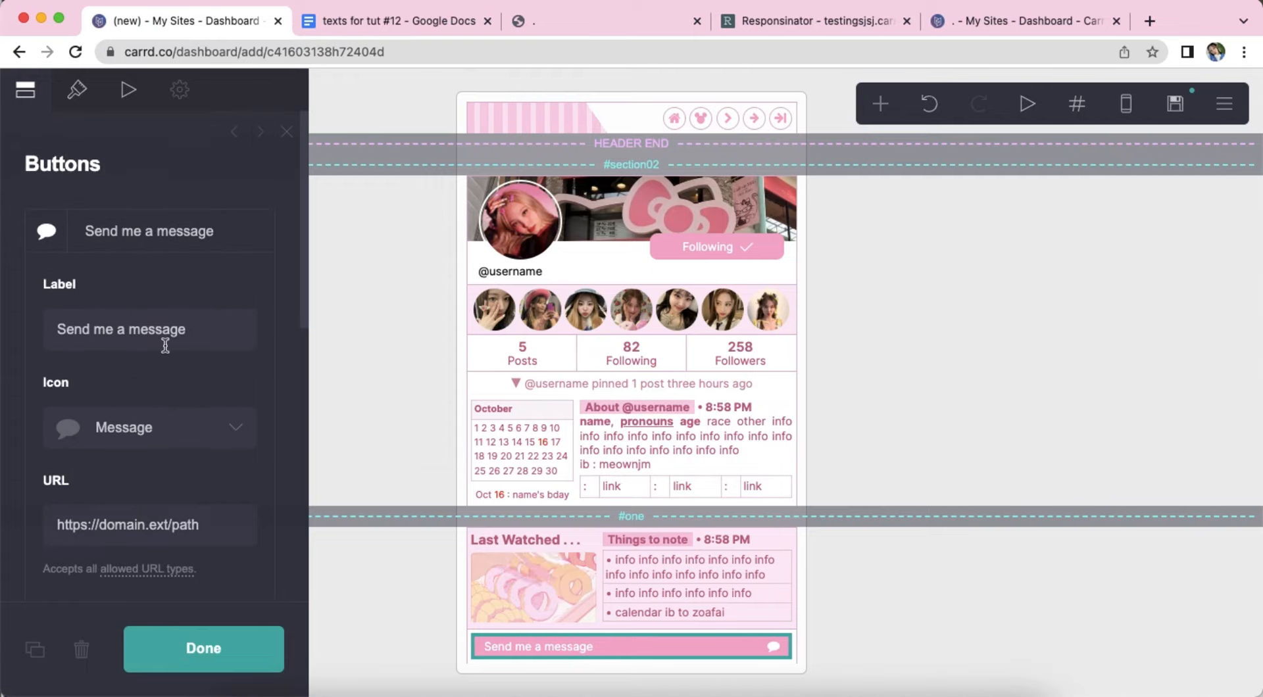
- Set the "Send me a message" button's corner rounding to 2
{"action": "left_click", "coordinate": [134, 248]}
{"action": "left_click", "coordinate": [77, 89]}
{"action": "scroll", "coordinate": [119, 339], "scroll_direction": "down", "scroll_amount": 10}
{"action": "scroll", "coordinate": [149, 371], "scroll_direction": "down", "scroll_amount": 5}
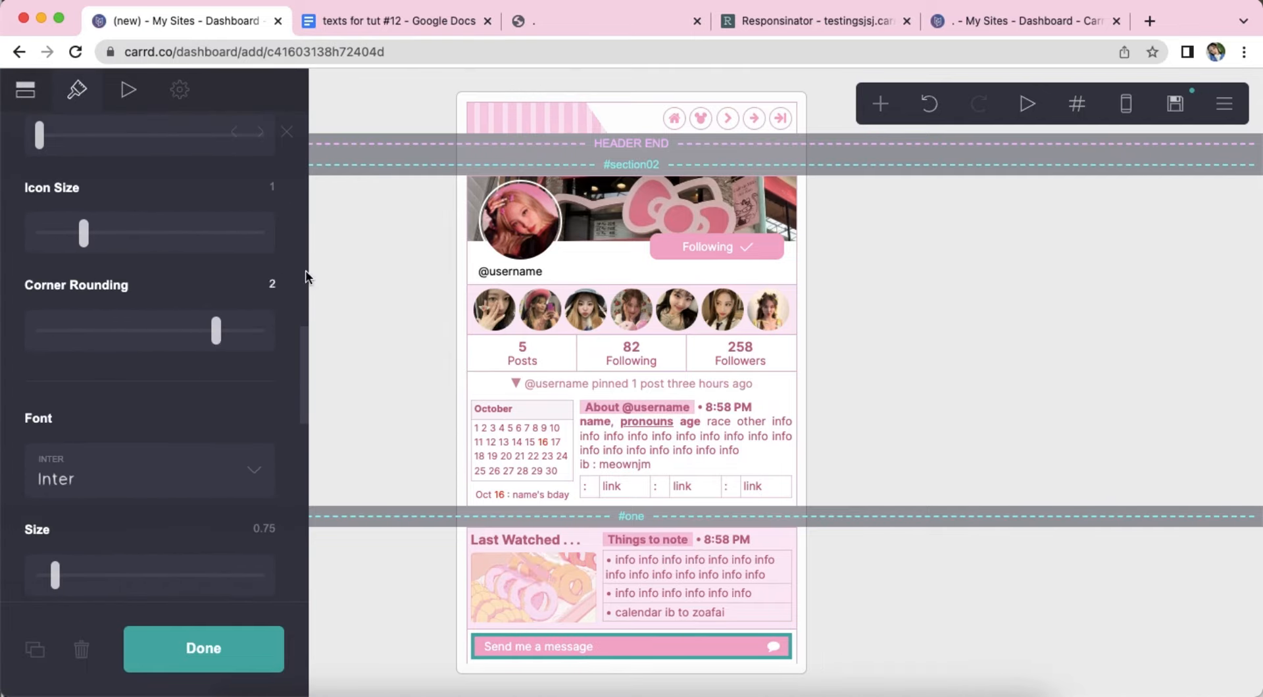
- Add a table below the "Send me a message" button and clear all of its headings
{"action": "left_click", "coordinate": [879, 105]}
{"action": "left_click", "coordinate": [843, 339]}
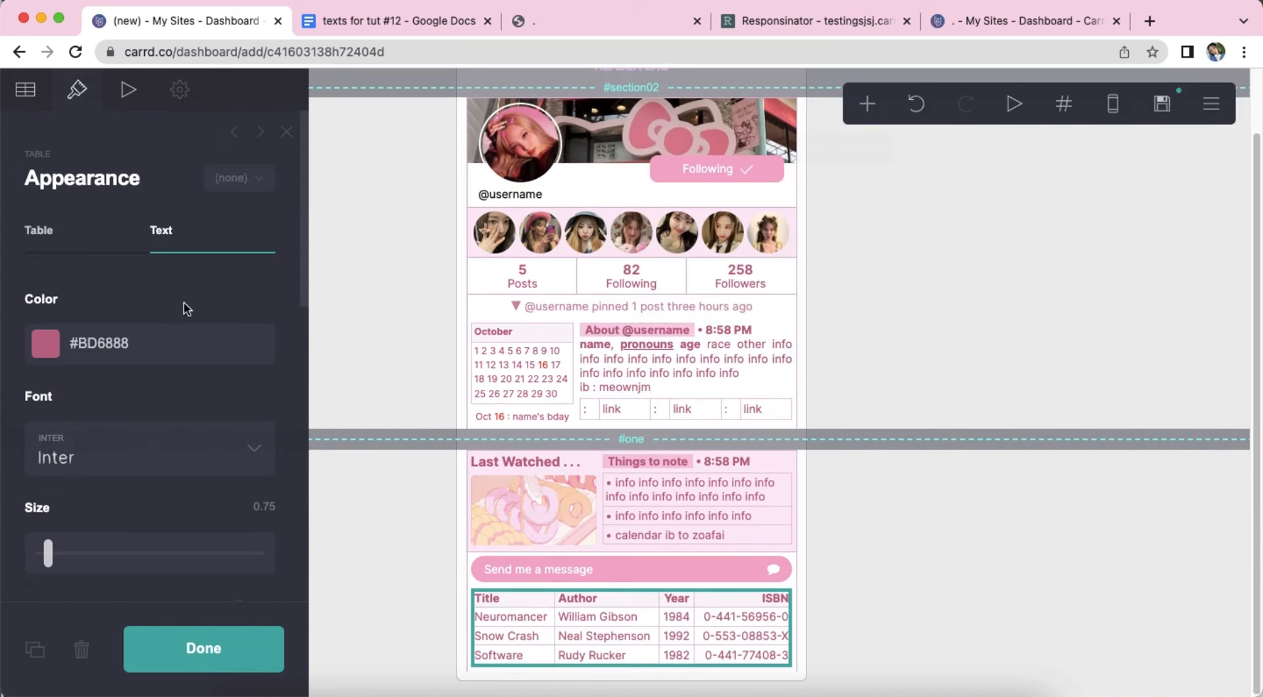
{"action": "left_click", "coordinate": [20, 109]}
{"action": "left_click_drag", "start_coordinate": [105, 352], "coordinate": [20, 247]}
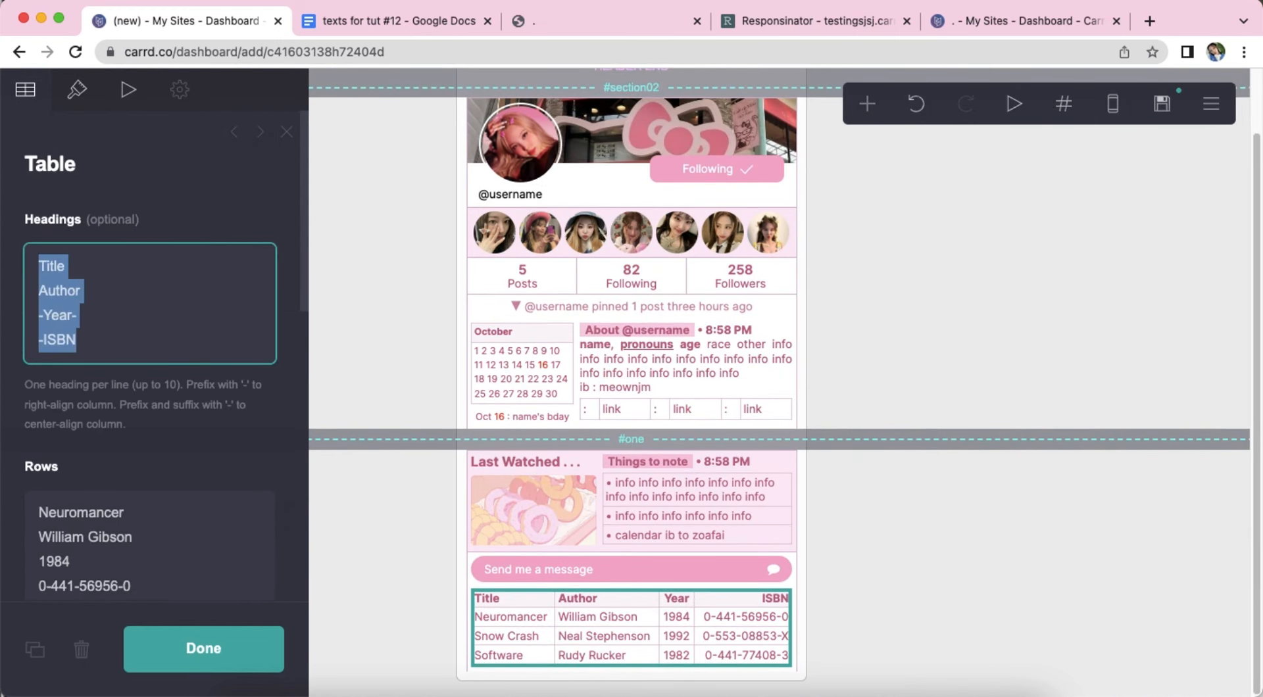
{"action": "key", "text": "BackSpace"}
- Replace the table's sample rows with "**Name :P** pls read this before you follow" and a second row of repeated "info" text
{"action": "right_click", "coordinate": [169, 460]}
{"action": "left_click", "coordinate": [217, 551]}
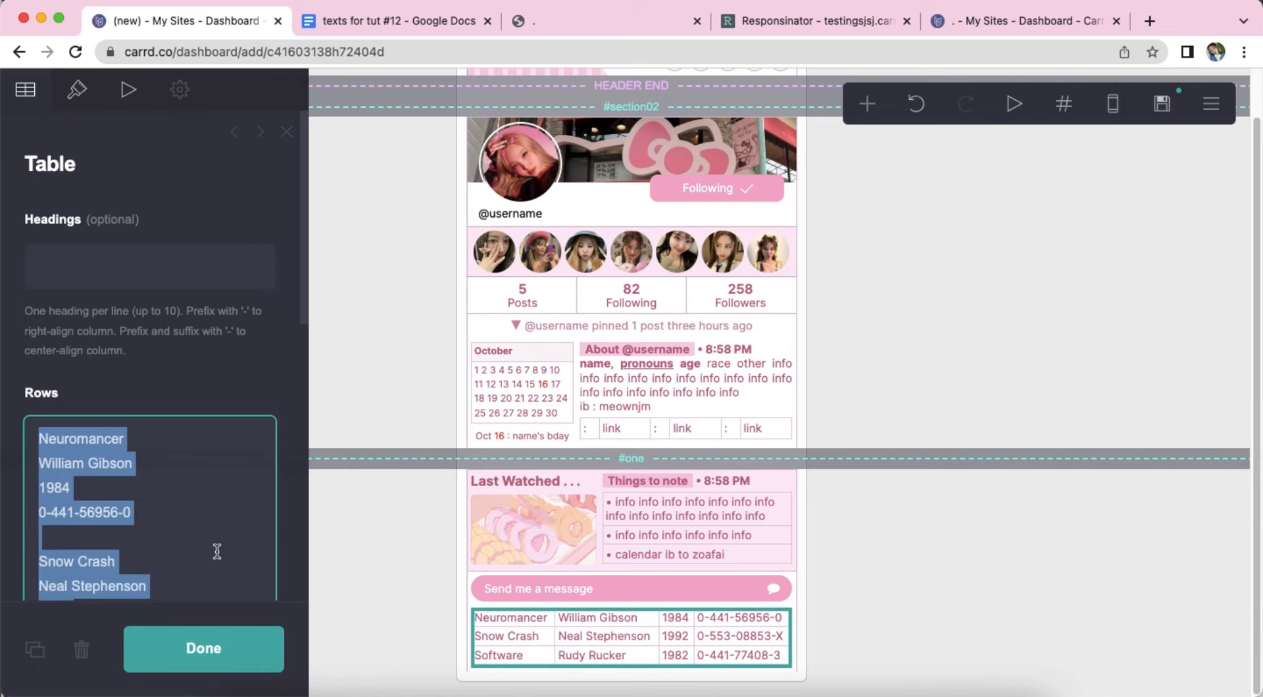
{"action": "type", "text": "**Name :P** pls read th"}
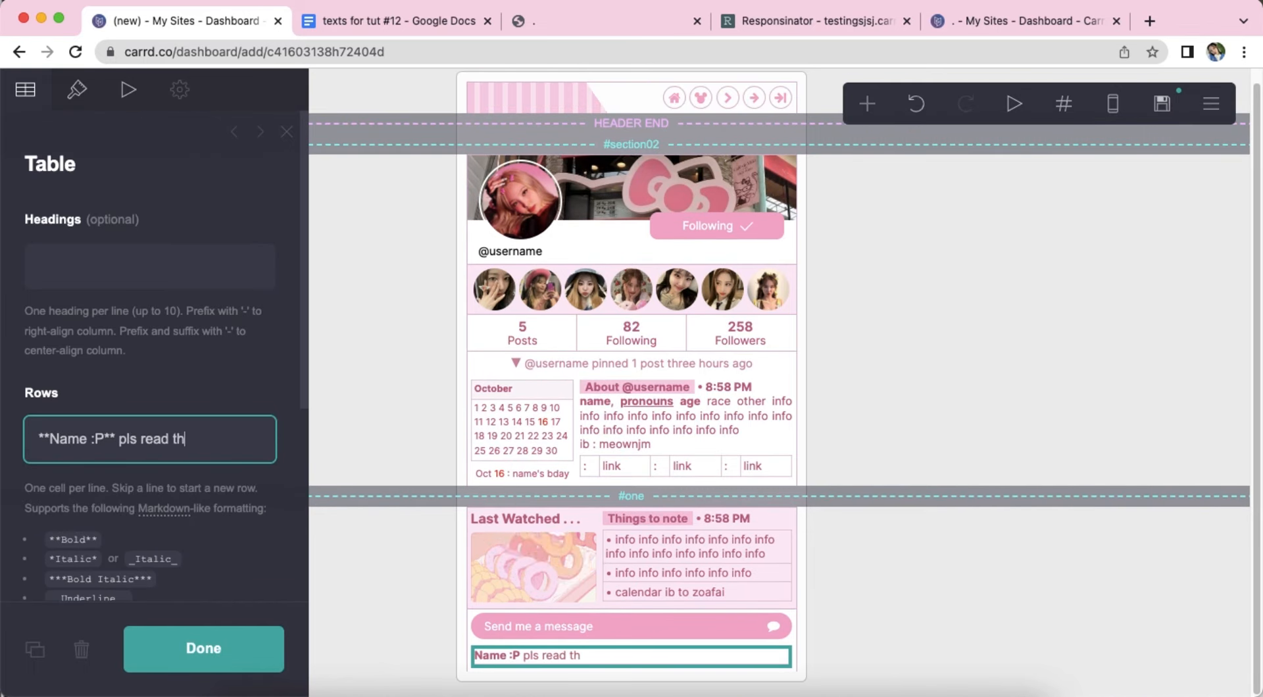
{"action": "type", "text": "is before you fol"}
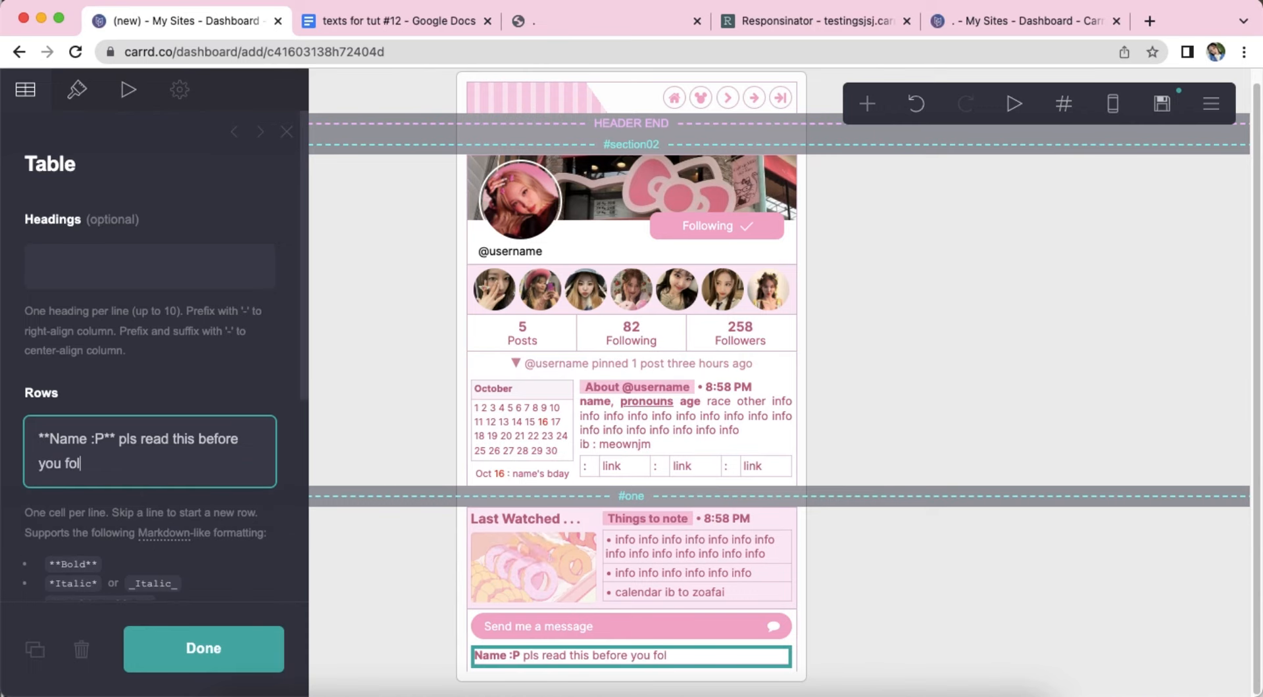
{"action": "type", "text": "low"}
{"action": "key", "text": "Return"}
{"action": "key", "text": "Return"}
{"action": "type", "text": "info info info info info info info info info info info info info info info info info info info info info info info info info info info info info info info info info info info info info info info info info info info info info info info info"}
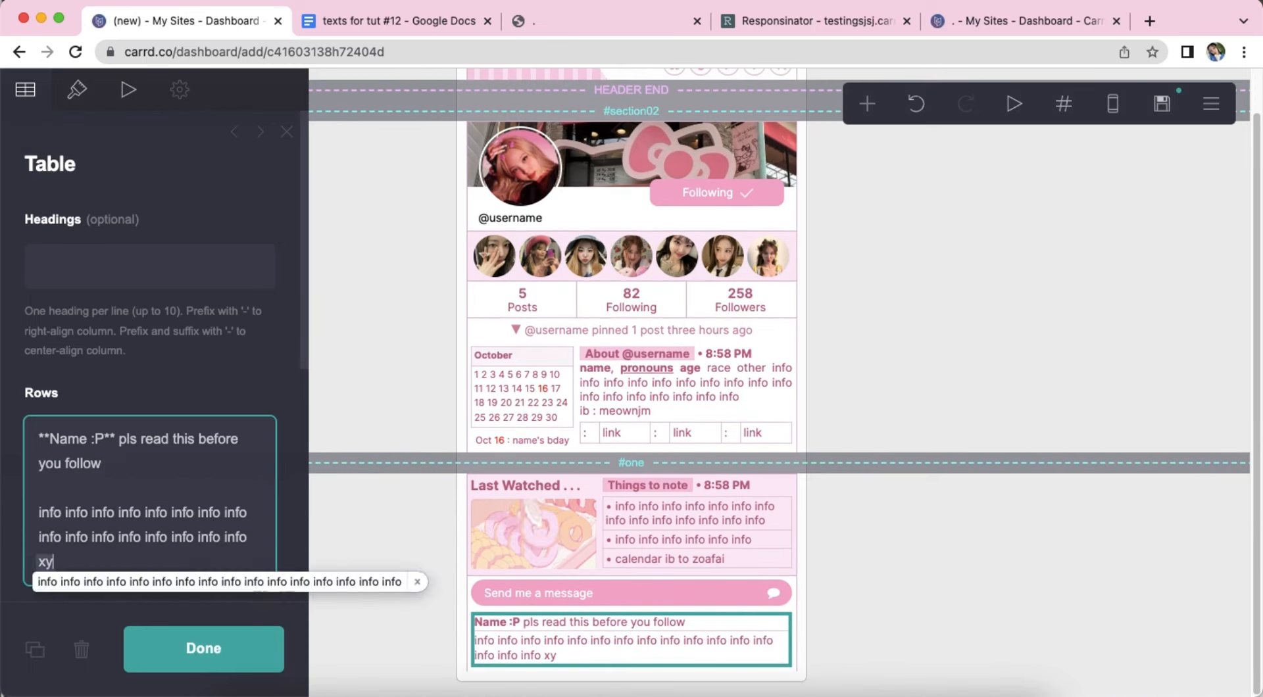
{"action": "left_click", "coordinate": [164, 369]}
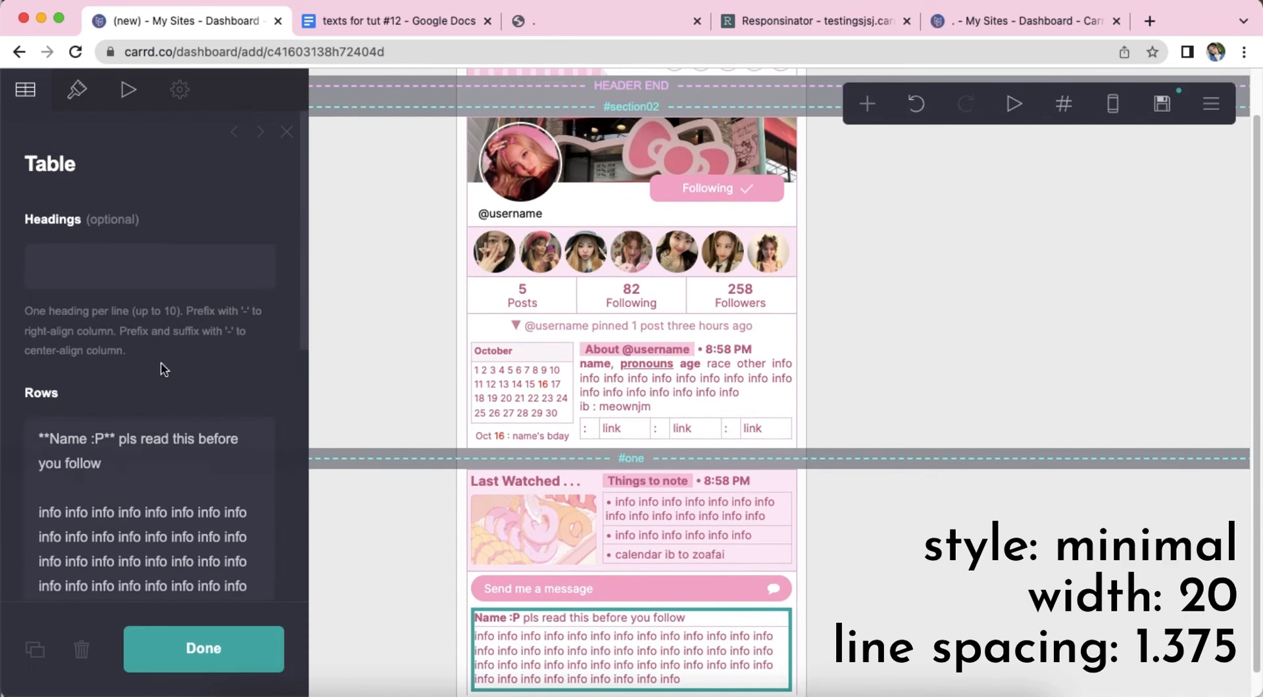
- Set the new table's style to Minimal and its width to 20
{"action": "left_click", "coordinate": [68, 96]}
{"action": "left_click", "coordinate": [112, 346]}
{"action": "left_click", "coordinate": [119, 321]}
{"action": "left_click", "coordinate": [270, 396]}
{"action": "type", "text": "20"}
{"action": "key", "text": "Return"}
- Set the table text's line spacing to 1.375 and check the page in mobile view
{"action": "left_click", "coordinate": [192, 248]}
{"action": "scroll", "coordinate": [175, 358], "scroll_direction": "down", "scroll_amount": 6}
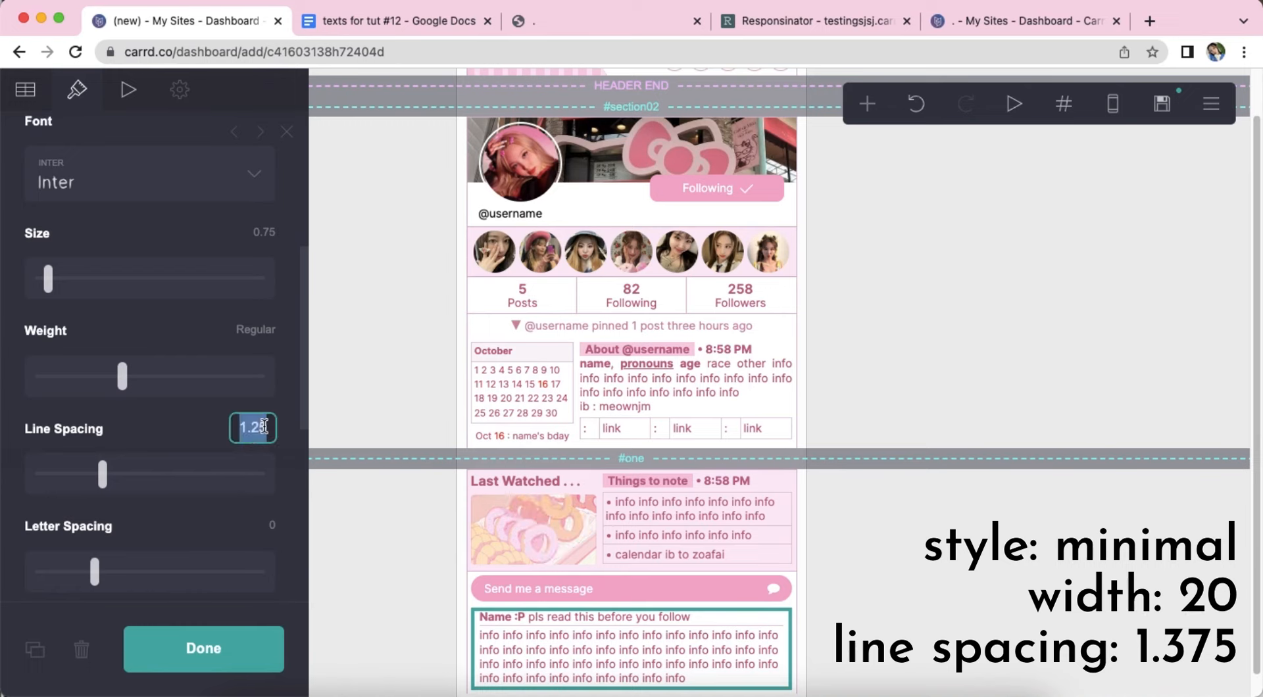
{"action": "key", "text": "Return"}
{"action": "scroll", "coordinate": [212, 461], "scroll_direction": "down", "scroll_amount": 7}
{"action": "left_click", "coordinate": [922, 586]}
{"action": "left_click", "coordinate": [923, 585]}
{"action": "scroll", "coordinate": [923, 584], "scroll_direction": "down", "scroll_amount": 1}
{"action": "left_click", "coordinate": [1113, 109]}
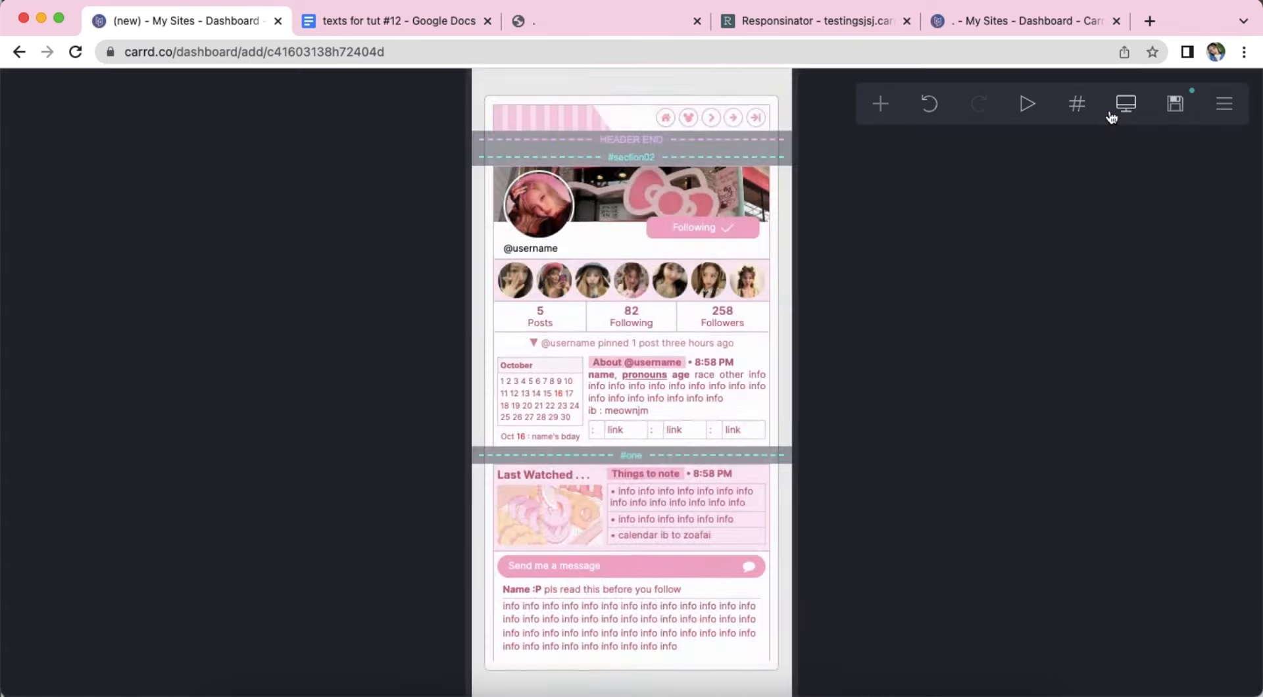
{"action": "left_click", "coordinate": [1113, 110]}
{"action": "scroll", "coordinate": [921, 443], "scroll_direction": "down", "scroll_amount": 1}
- Add a section break control named "two" below the message container
{"action": "left_click", "coordinate": [867, 103]}
{"action": "left_click", "coordinate": [836, 497]}
{"action": "scroll", "coordinate": [145, 368], "scroll_direction": "down", "scroll_amount": 3}
{"action": "double_click", "coordinate": [171, 392]}
{"action": "key", "text": "Return"}
- Add a two-column container below the #two section break and set its gutters to 0.5
{"action": "left_click", "coordinate": [867, 104]}
{"action": "left_click", "coordinate": [653, 498]}
{"action": "left_click", "coordinate": [25, 91]}
{"action": "left_click", "coordinate": [109, 263]}
{"action": "left_click", "coordinate": [109, 283]}
{"action": "left_click", "coordinate": [75, 93]}
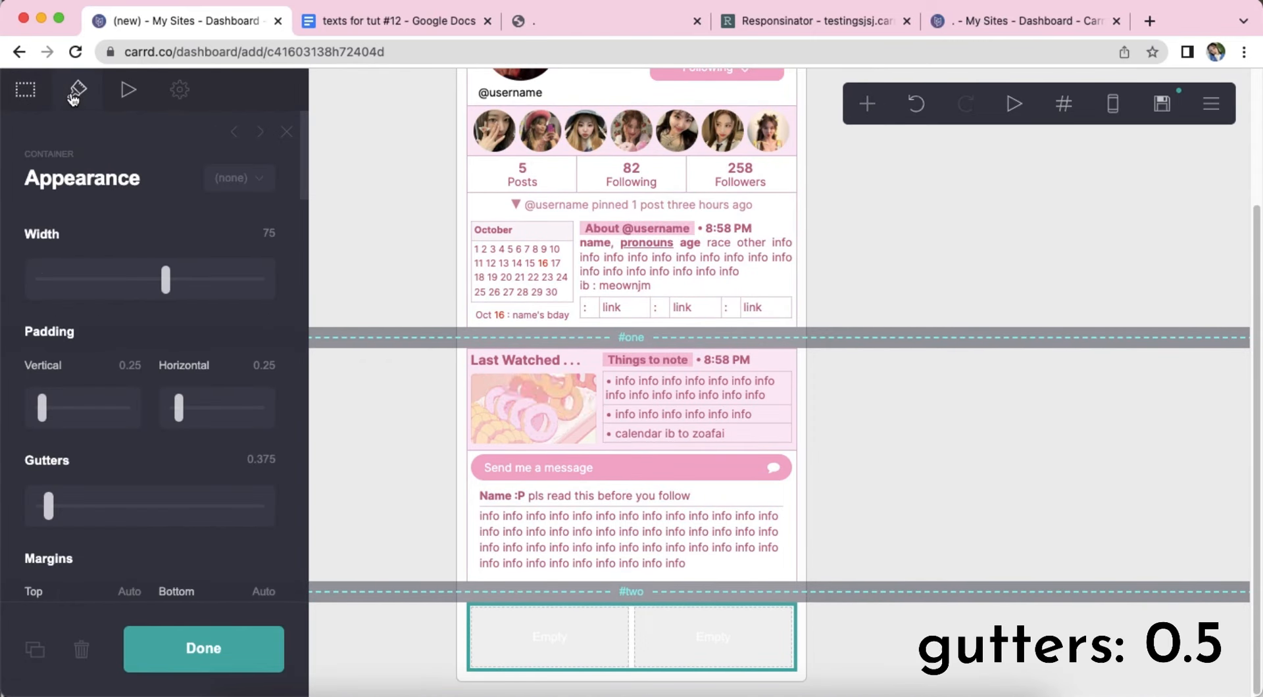
{"action": "scroll", "coordinate": [207, 447], "scroll_direction": "down", "scroll_amount": 2}
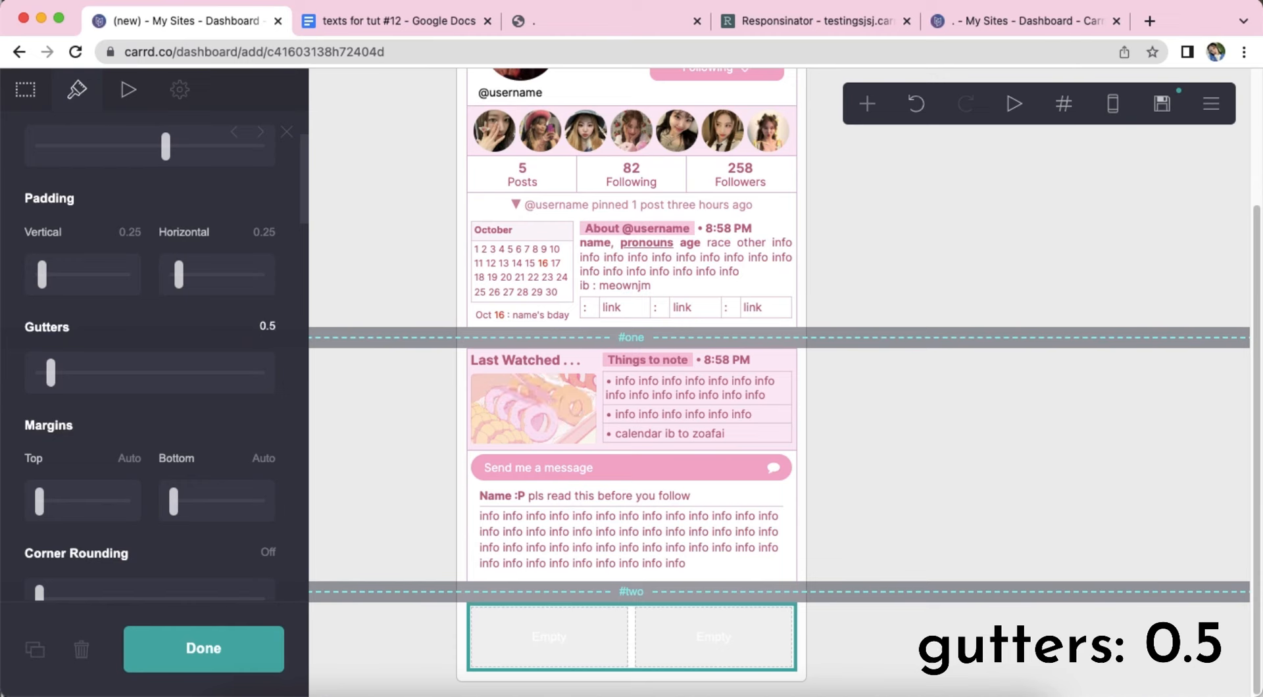
{"action": "left_click", "coordinate": [913, 281]}
- Add a text element in the container's first column and fill it with "**NAME** [• Live]" copied from the Google Docs texts document
{"action": "left_click", "coordinate": [867, 104]}
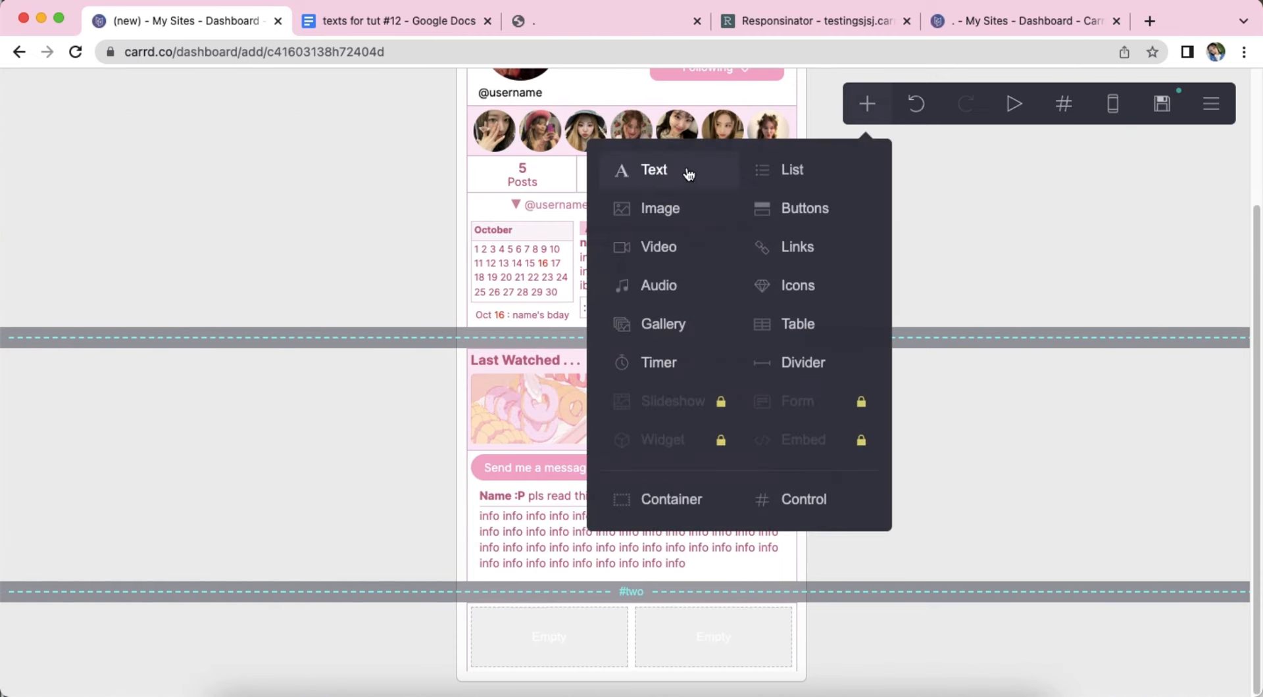
{"action": "left_click", "coordinate": [688, 174]}
{"action": "left_click", "coordinate": [33, 99]}
{"action": "left_click", "coordinate": [417, 30]}
{"action": "triple_click", "coordinate": [355, 395]}
{"action": "right_click", "coordinate": [463, 399]}
{"action": "left_click", "coordinate": [507, 415]}
{"action": "left_click", "coordinate": [185, 20]}
{"action": "right_click", "coordinate": [88, 241]}
{"action": "left_click", "coordinate": [124, 385]}
- Set the NAME text's color to #FF0000 and its bold color to #BD6888
{"action": "left_click", "coordinate": [77, 89]}
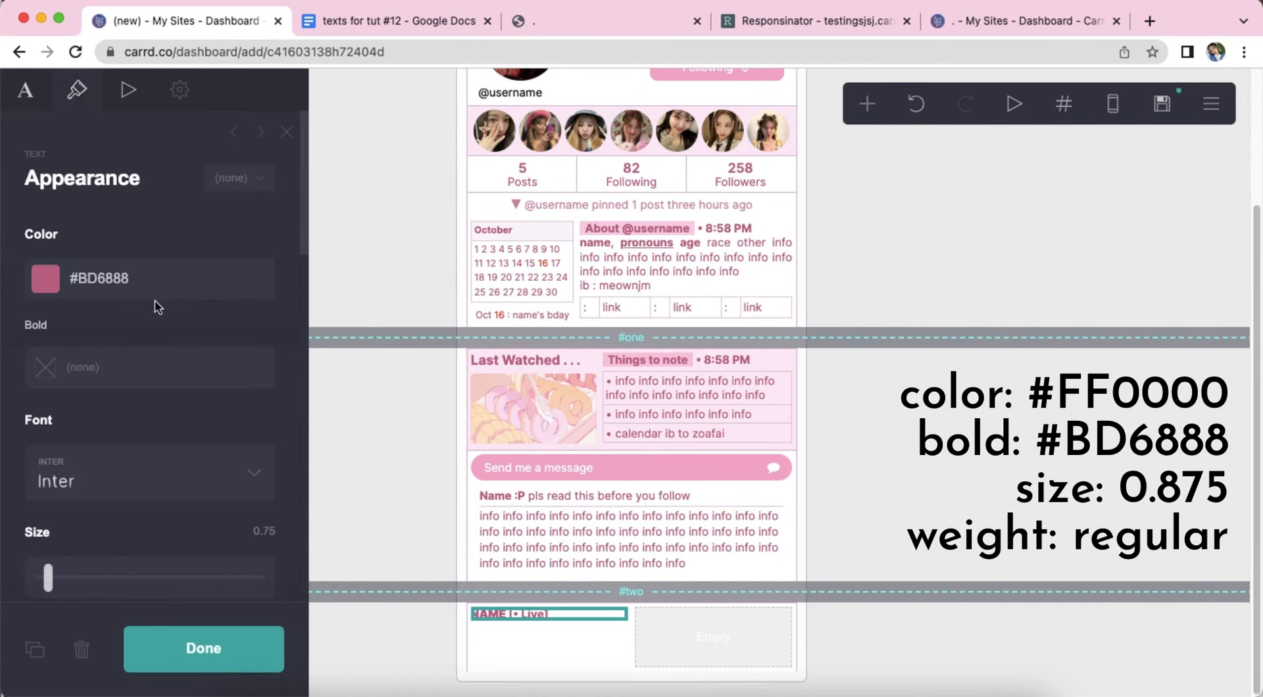
{"action": "left_click", "coordinate": [167, 287]}
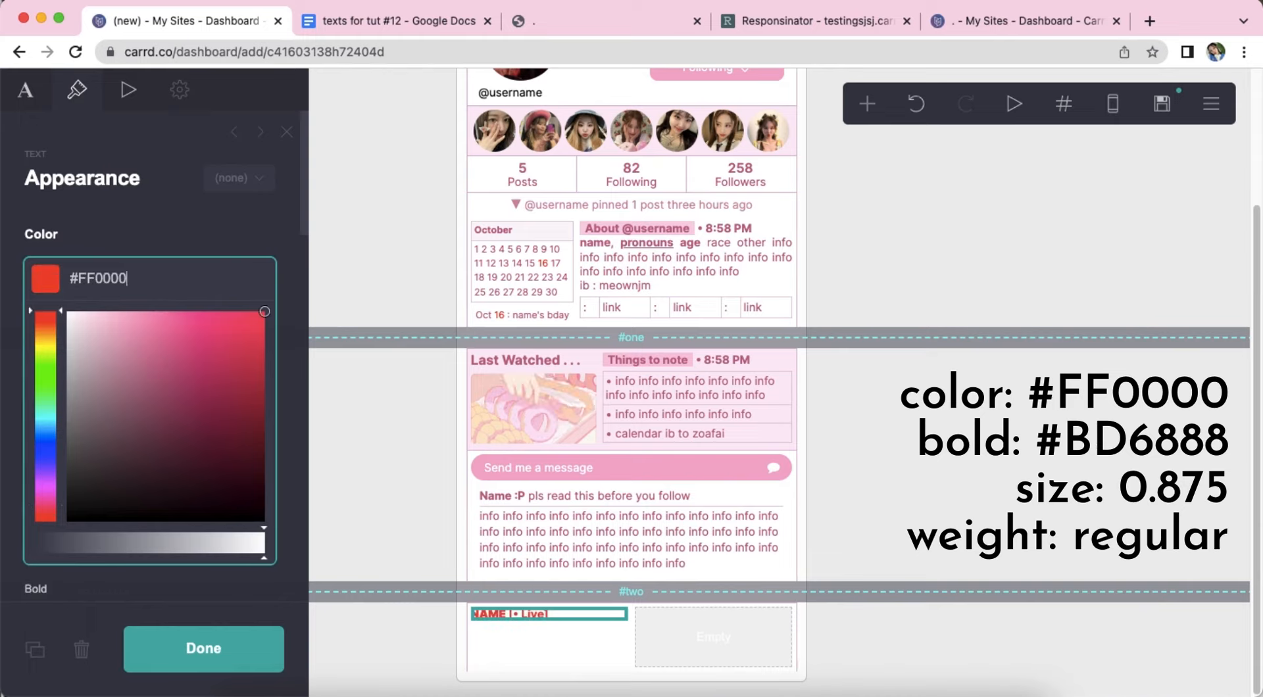
{"action": "key", "text": "Return"}
{"action": "left_click", "coordinate": [157, 369]}
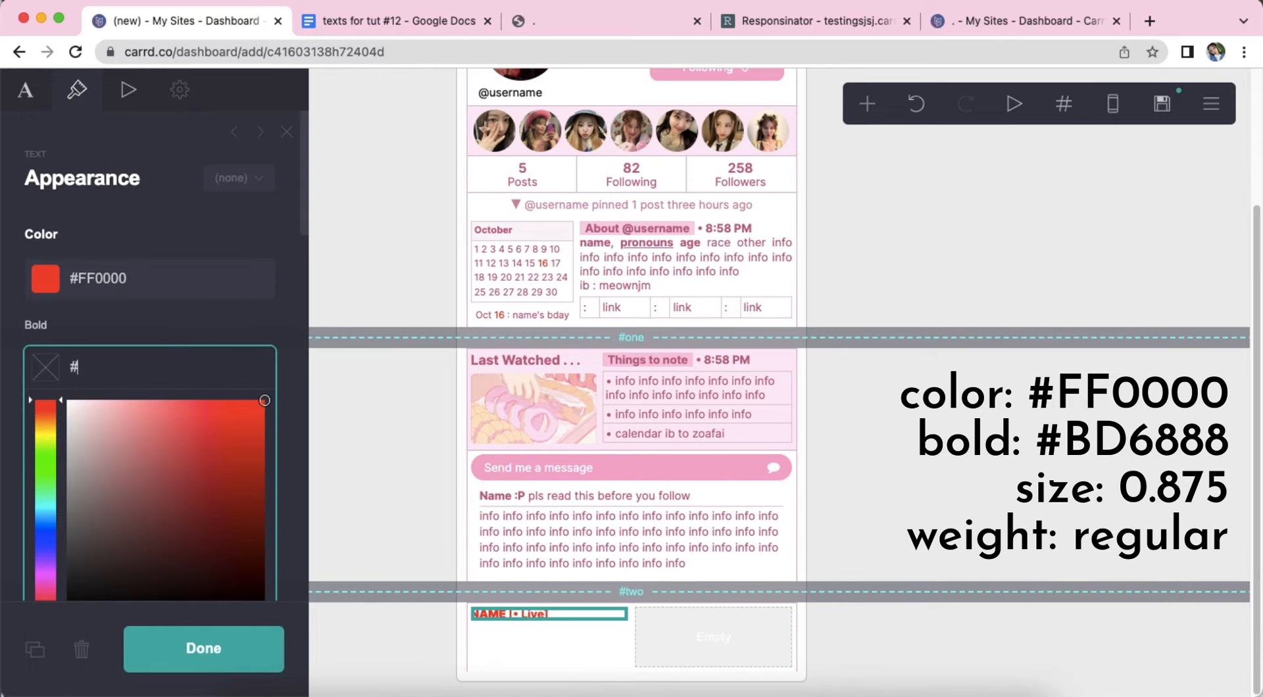
{"action": "key", "text": "Return"}
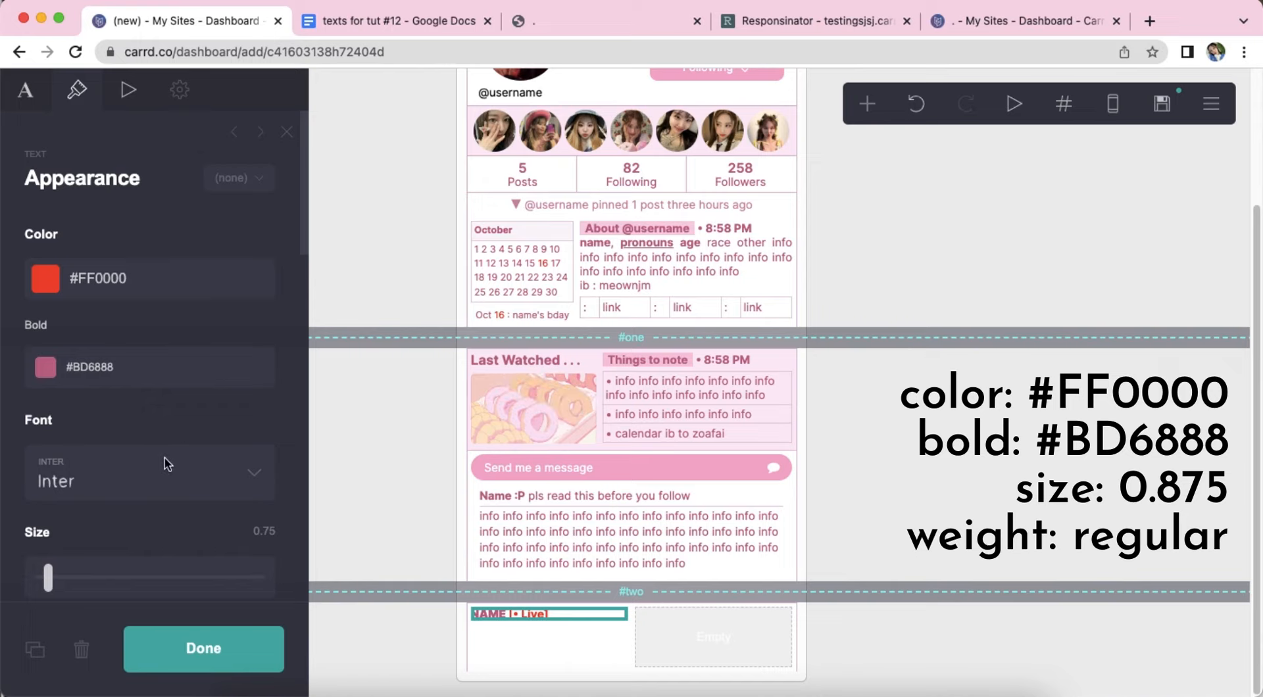
- Set the NAME text's size to 0.875 and its weight to Regular
{"action": "scroll", "coordinate": [237, 442], "scroll_direction": "down", "scroll_amount": 3}
{"action": "type", "text": "0.875"}
{"action": "key", "text": "Return"}
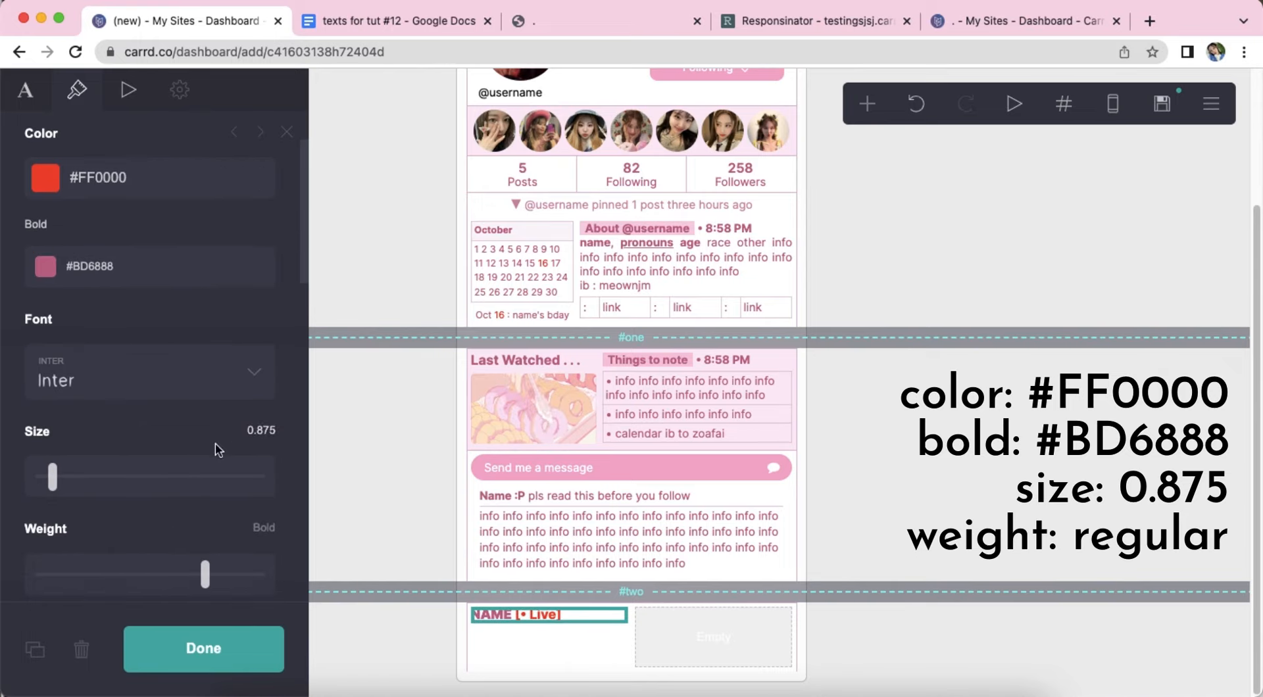
{"action": "scroll", "coordinate": [171, 457], "scroll_direction": "down", "scroll_amount": 2}
{"action": "left_click", "coordinate": [123, 450]}
{"action": "scroll", "coordinate": [174, 484], "scroll_direction": "down", "scroll_amount": 2}
{"action": "scroll", "coordinate": [182, 485], "scroll_direction": "down", "scroll_amount": 5}
{"action": "left_click", "coordinate": [895, 628]}
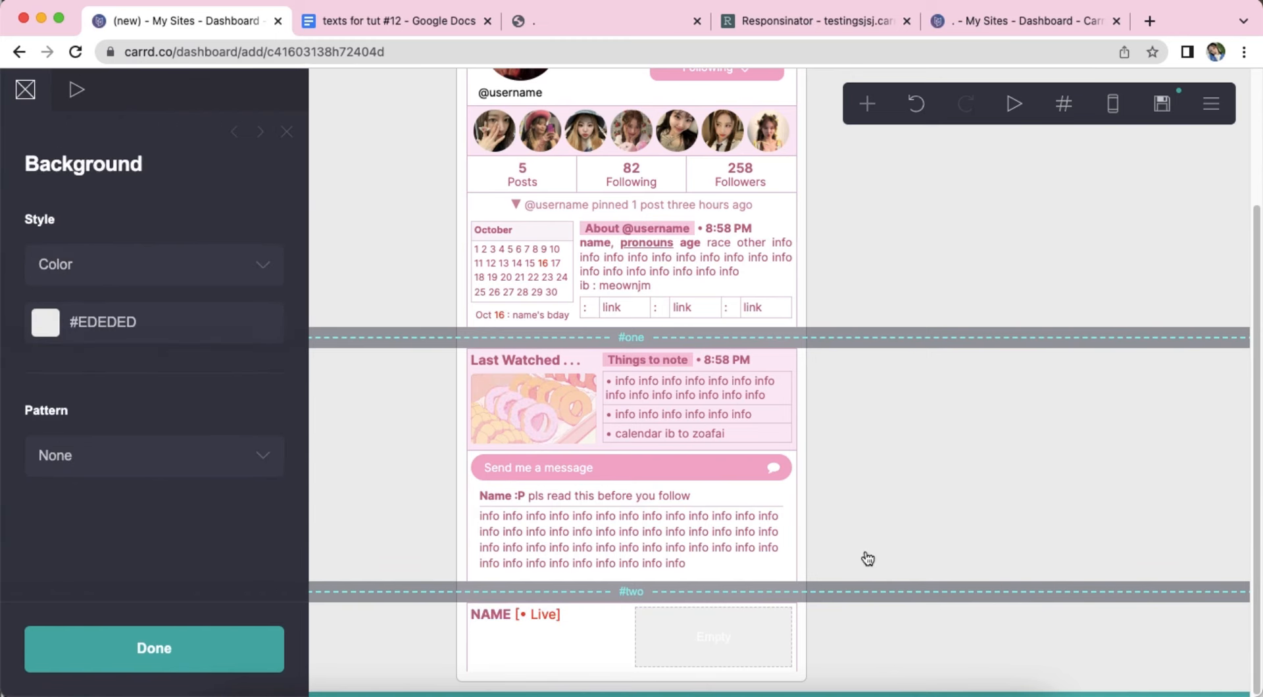
- Add an image below the NAME text and upload the cartoon GIF from the Downloads folder
{"action": "left_click", "coordinate": [867, 104]}
{"action": "left_click", "coordinate": [647, 215]}
{"action": "left_click_drag", "start_coordinate": [527, 663], "coordinate": [513, 573]}
{"action": "left_click", "coordinate": [25, 89]}
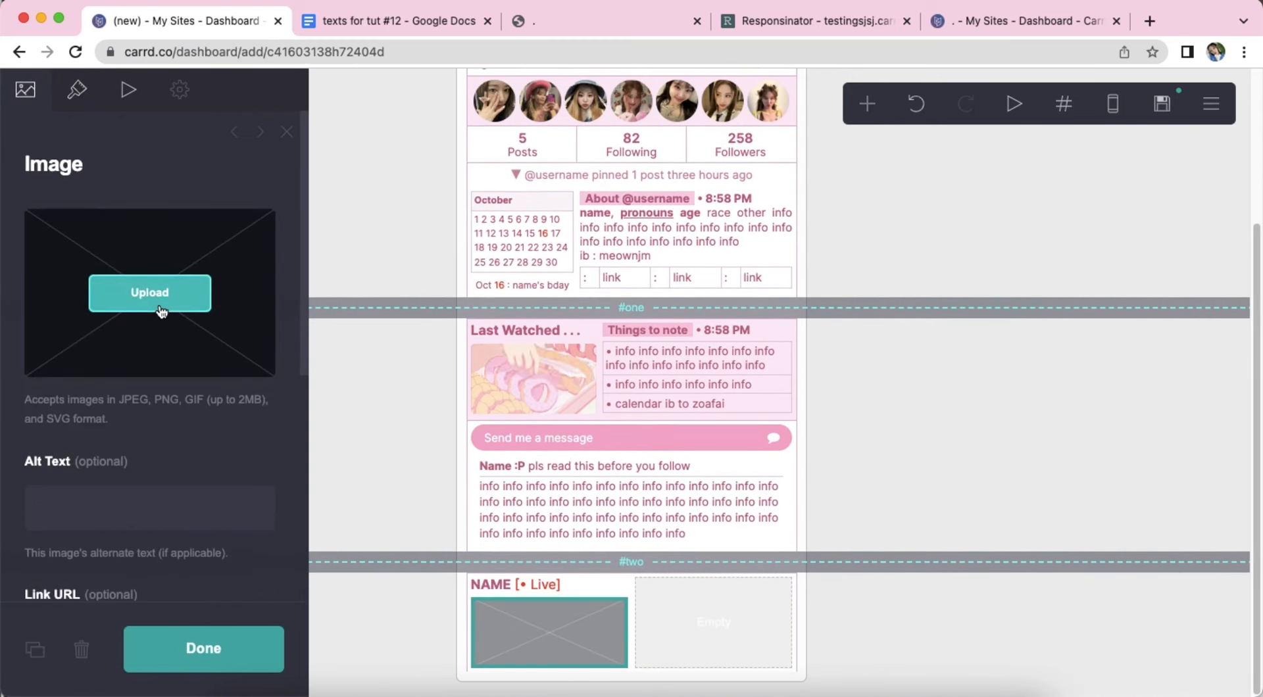
{"action": "left_click", "coordinate": [164, 311]}
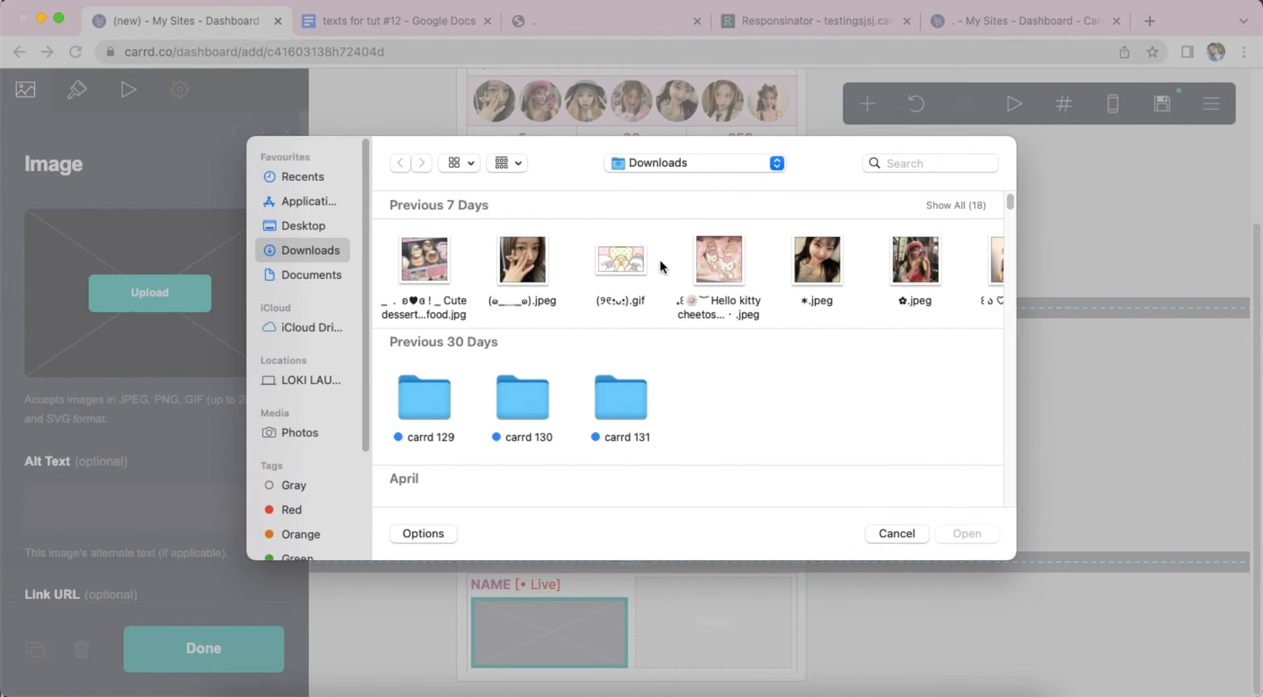
{"action": "double_click", "coordinate": [621, 263]}
- Set the cartoon image's height to 6.5
{"action": "left_click", "coordinate": [72, 91]}
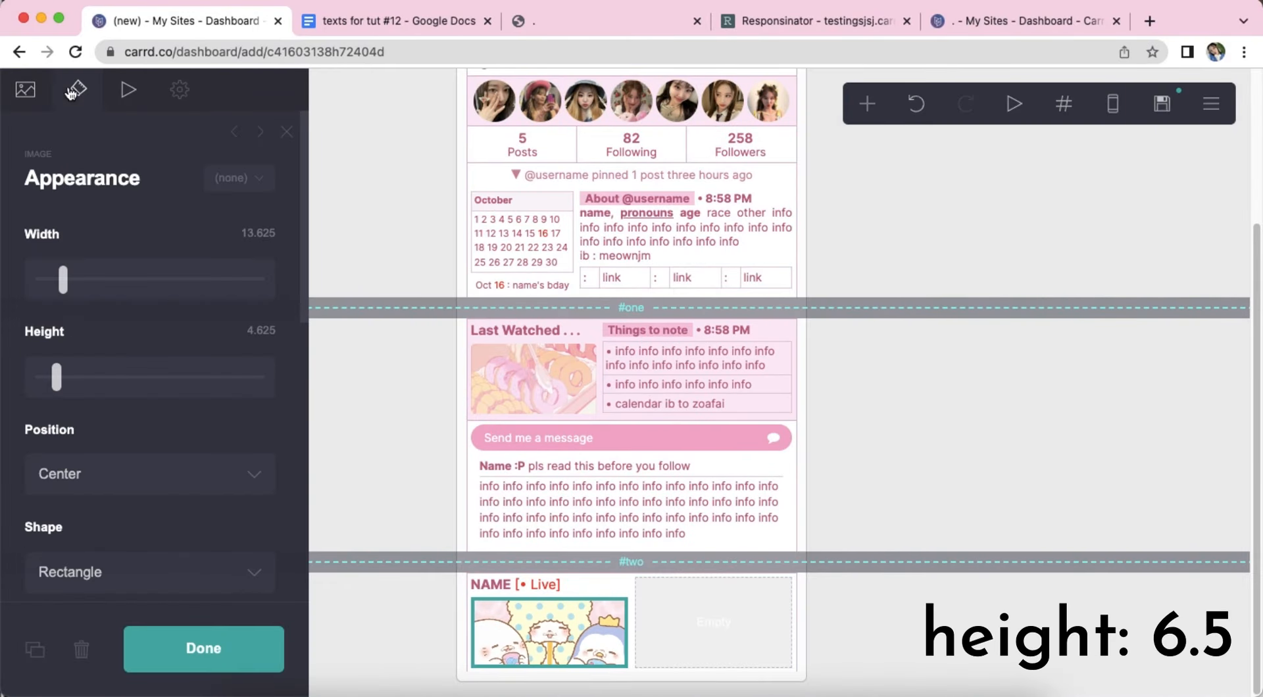
{"action": "left_click", "coordinate": [256, 332]}
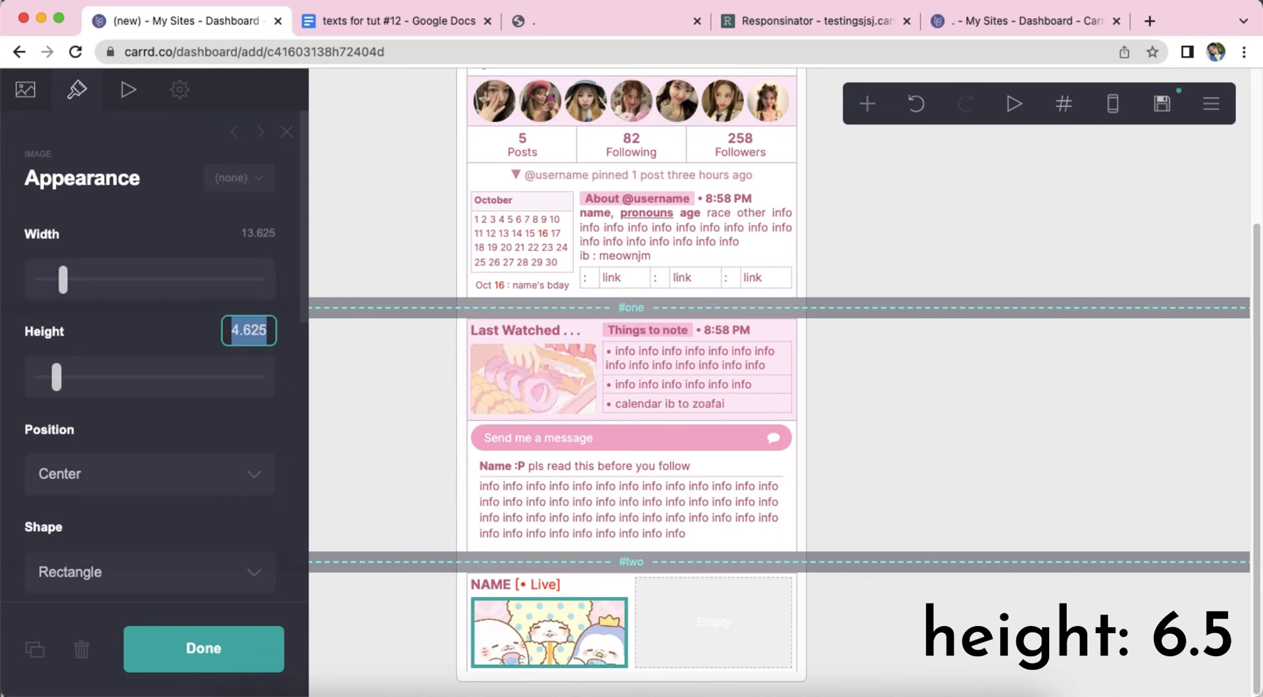
{"action": "key", "text": "Return"}
{"action": "scroll", "coordinate": [691, 465], "scroll_direction": "down", "scroll_amount": 1}
{"action": "left_click", "coordinate": [934, 604]}
{"action": "left_click", "coordinate": [935, 604]}
{"action": "left_click", "coordinate": [867, 103]}
{"action": "left_click", "coordinate": [652, 169]}
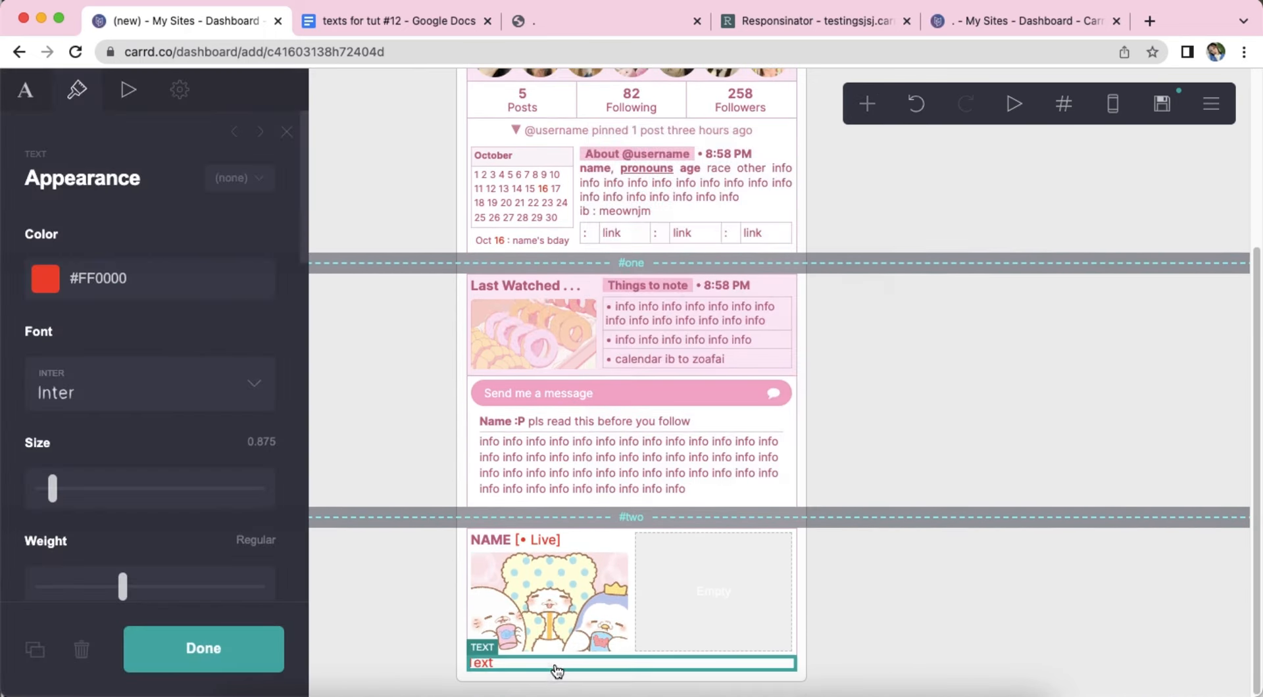
{"action": "left_click_drag", "start_coordinate": [696, 614], "coordinate": [694, 606]}
{"action": "left_click", "coordinate": [25, 91]}
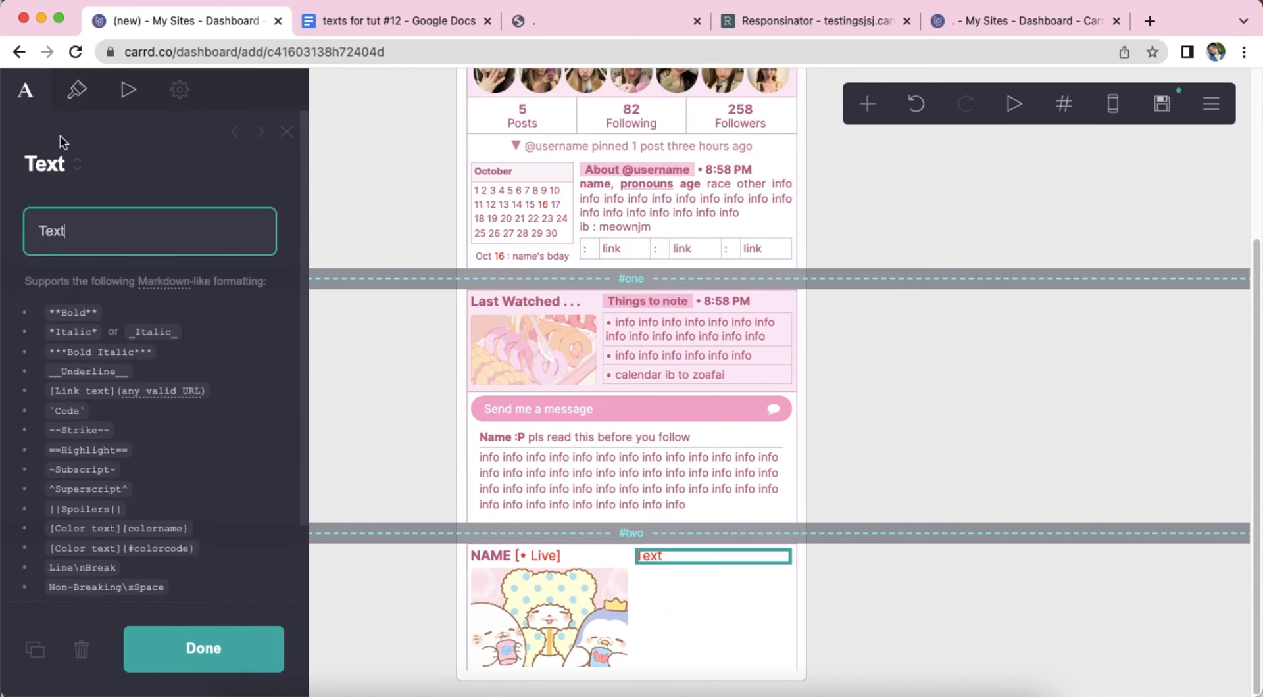
{"action": "left_click", "coordinate": [379, 22]}
{"action": "left_click_drag", "start_coordinate": [349, 435], "coordinate": [588, 435]}
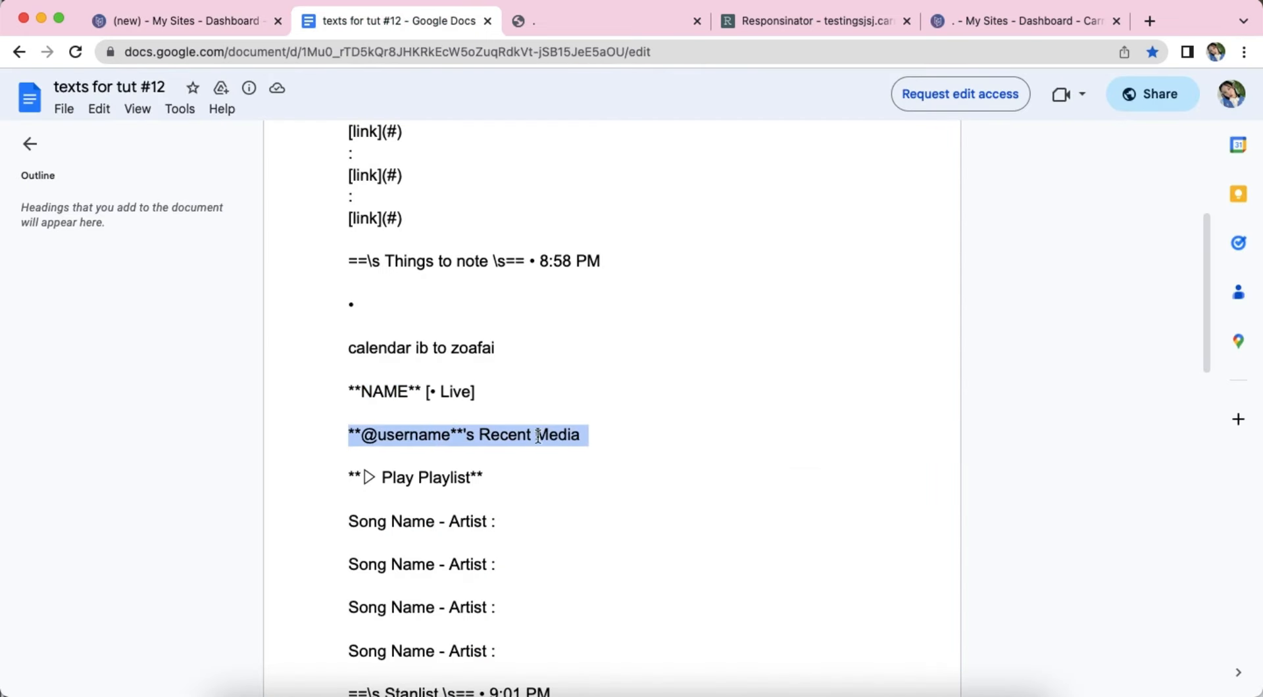
{"action": "left_click", "coordinate": [190, 23]}
{"action": "right_click", "coordinate": [88, 232]}
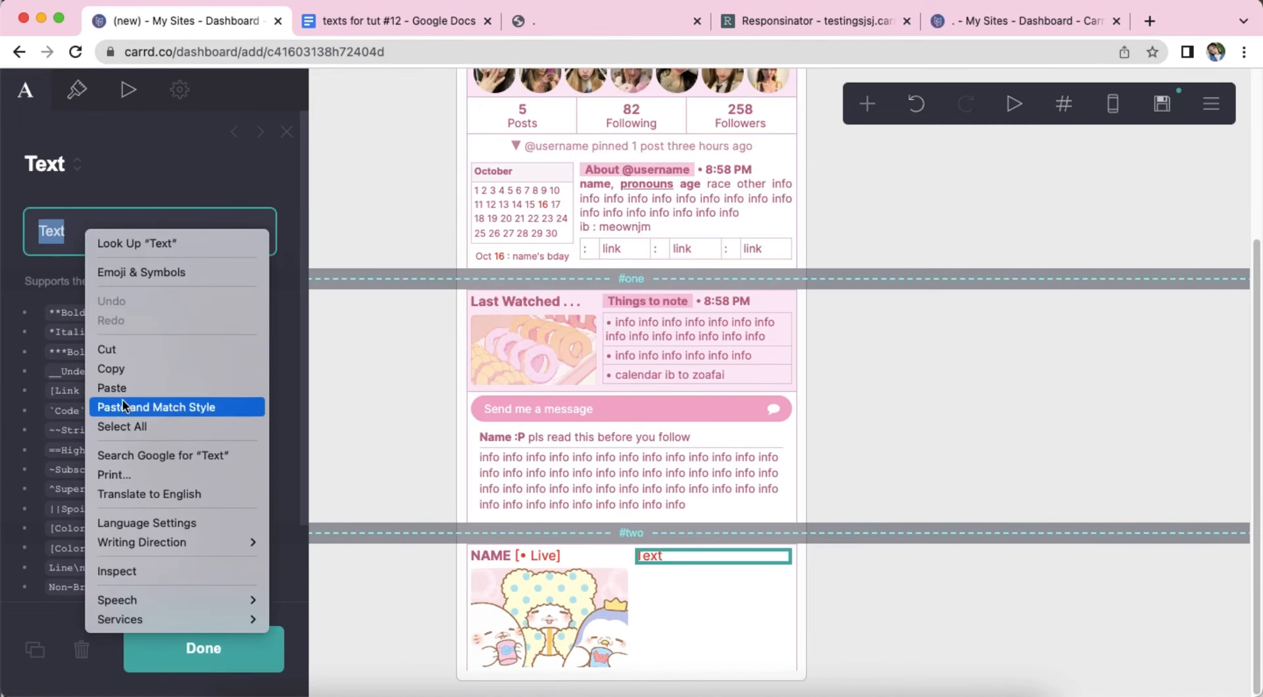
{"action": "left_click", "coordinate": [169, 388]}
- Set the Recent Media text's color to #BD6888 and its size to 0.75
{"action": "left_click", "coordinate": [76, 90]}
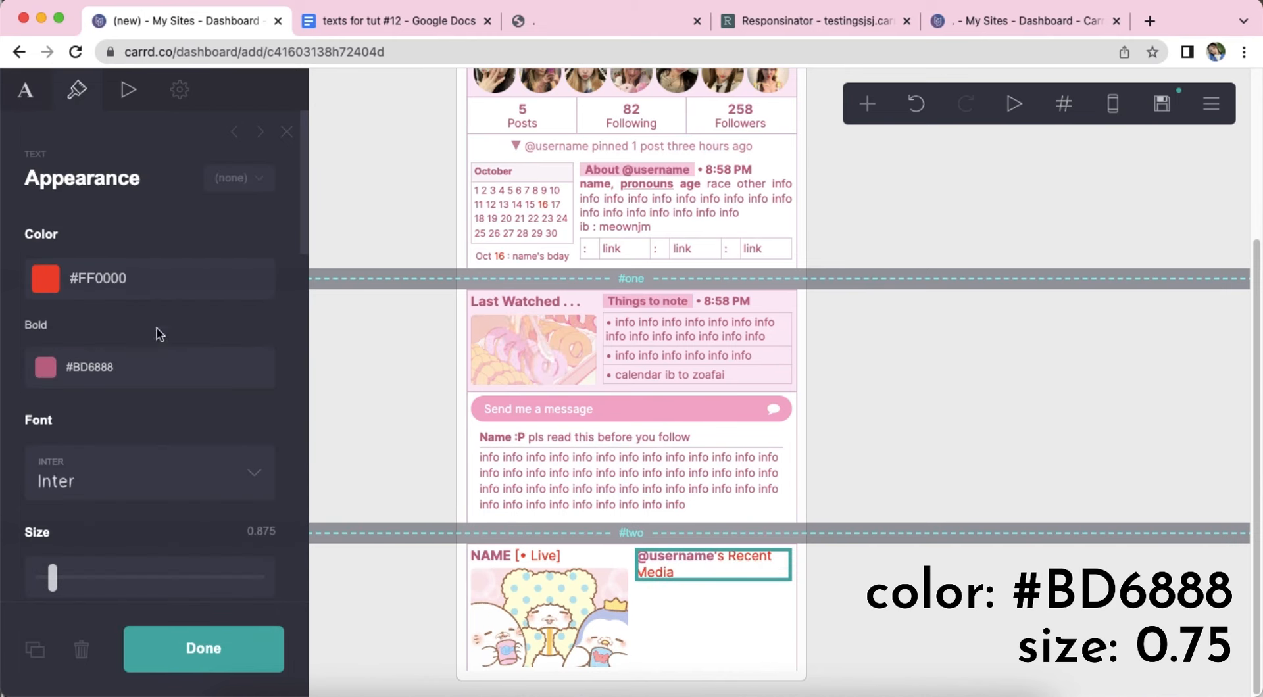
{"action": "left_click", "coordinate": [171, 284]}
{"action": "type", "text": "#BD688"}
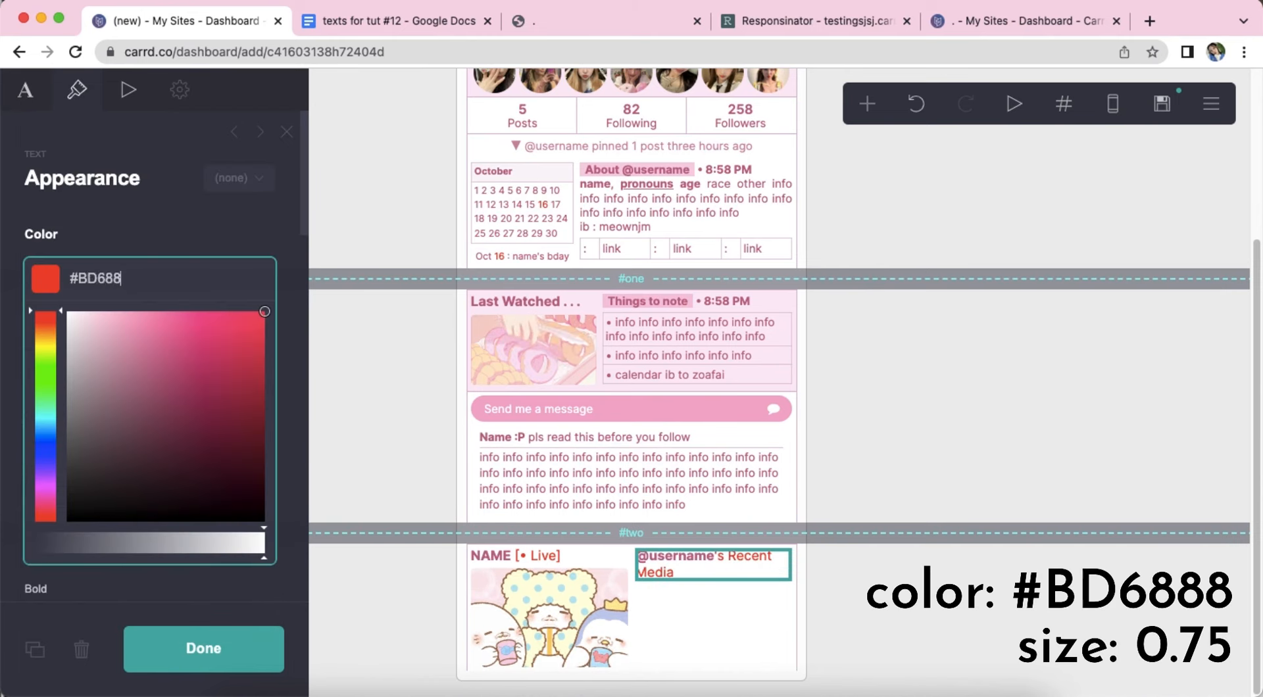
{"action": "type", "text": "8"}
{"action": "key", "text": "Return"}
{"action": "scroll", "coordinate": [219, 395], "scroll_direction": "down", "scroll_amount": 3}
{"action": "type", "text": "0.75"}
{"action": "scroll", "coordinate": [213, 414], "scroll_direction": "down", "scroll_amount": 6}
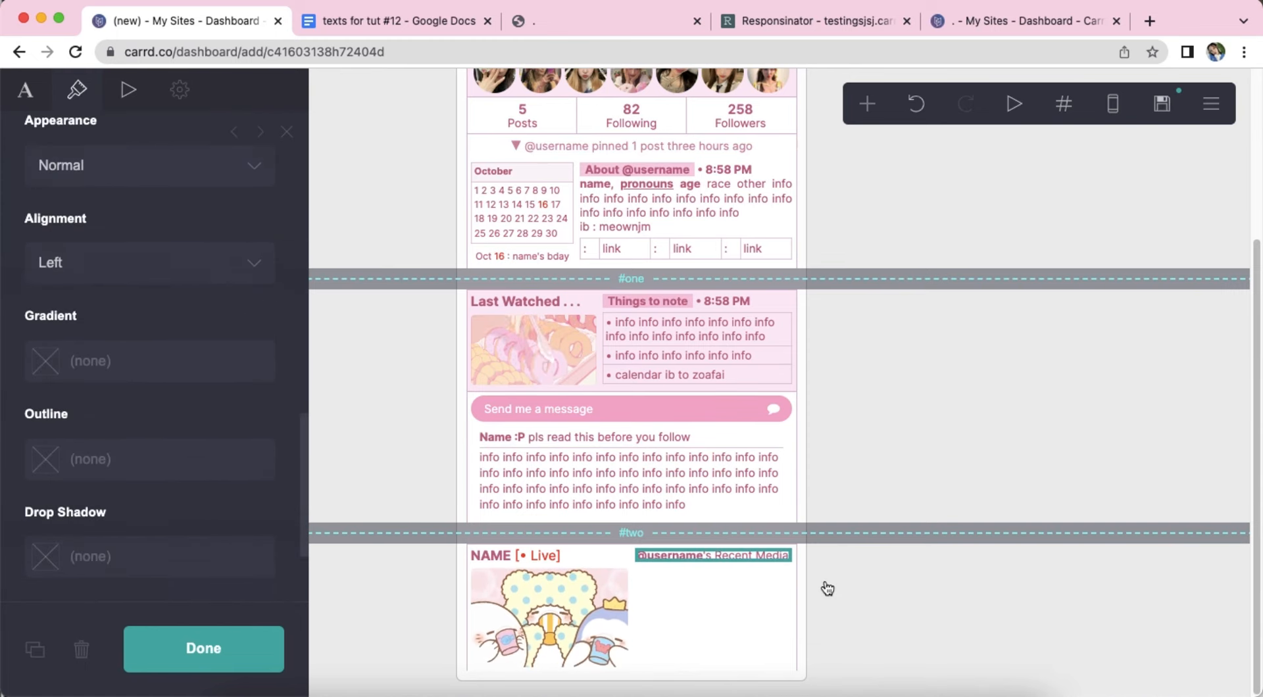
{"action": "left_click", "coordinate": [891, 168]}
- Add a gallery in the second column below the Recent Media text
{"action": "left_click", "coordinate": [866, 103]}
{"action": "left_click", "coordinate": [685, 325]}
{"action": "mouse_move", "coordinate": [631, 649]}
{"action": "left_mouse_down"}
{"action": "mouse_move", "coordinate": [705, 584]}
{"action": "mouse_move", "coordinate": [703, 523]}
{"action": "left_mouse_up"}
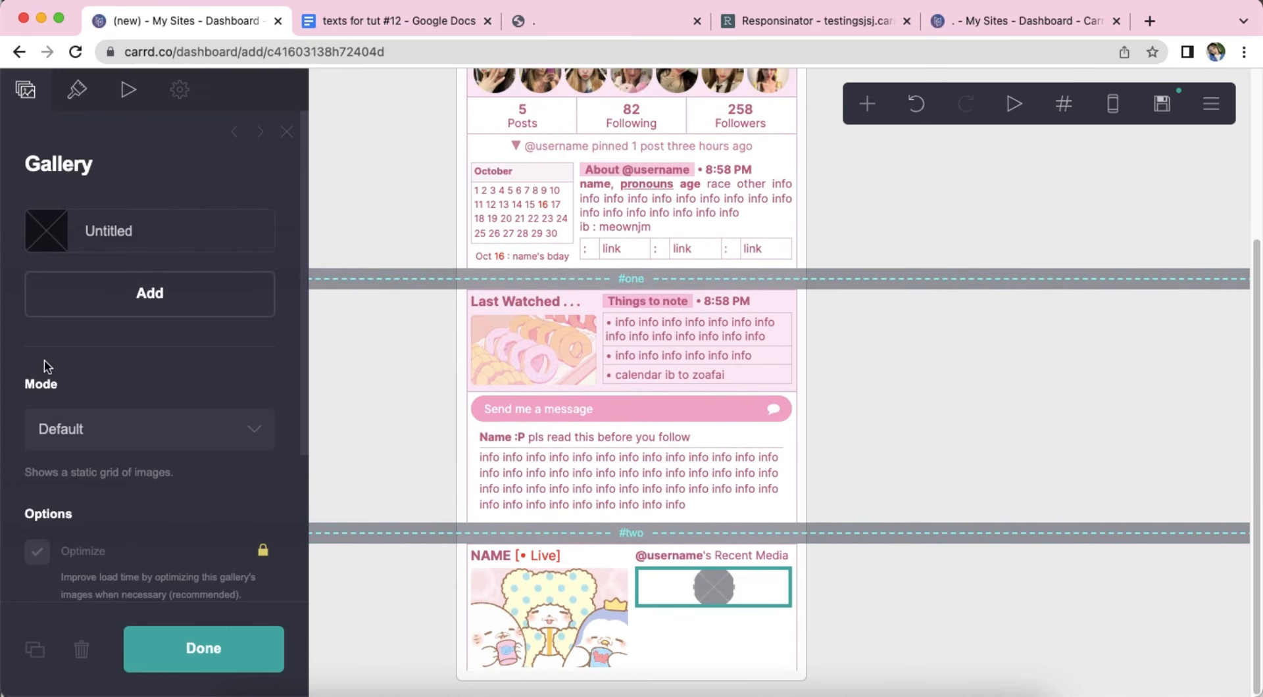
- Set the gallery's image size to 3.25 with corner rounding off, and its mobile size to 3.125
{"action": "left_click", "coordinate": [76, 89]}
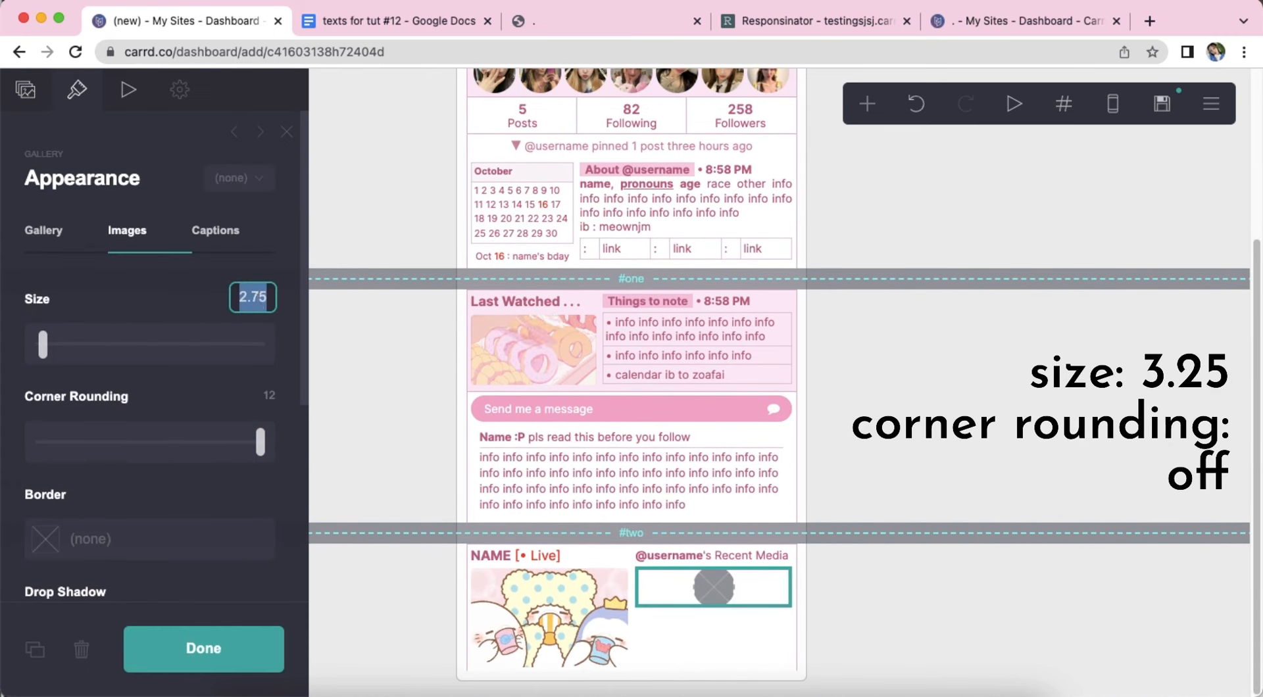
{"action": "scroll", "coordinate": [67, 482], "scroll_direction": "down", "scroll_amount": 5}
{"action": "left_click", "coordinate": [1110, 108]}
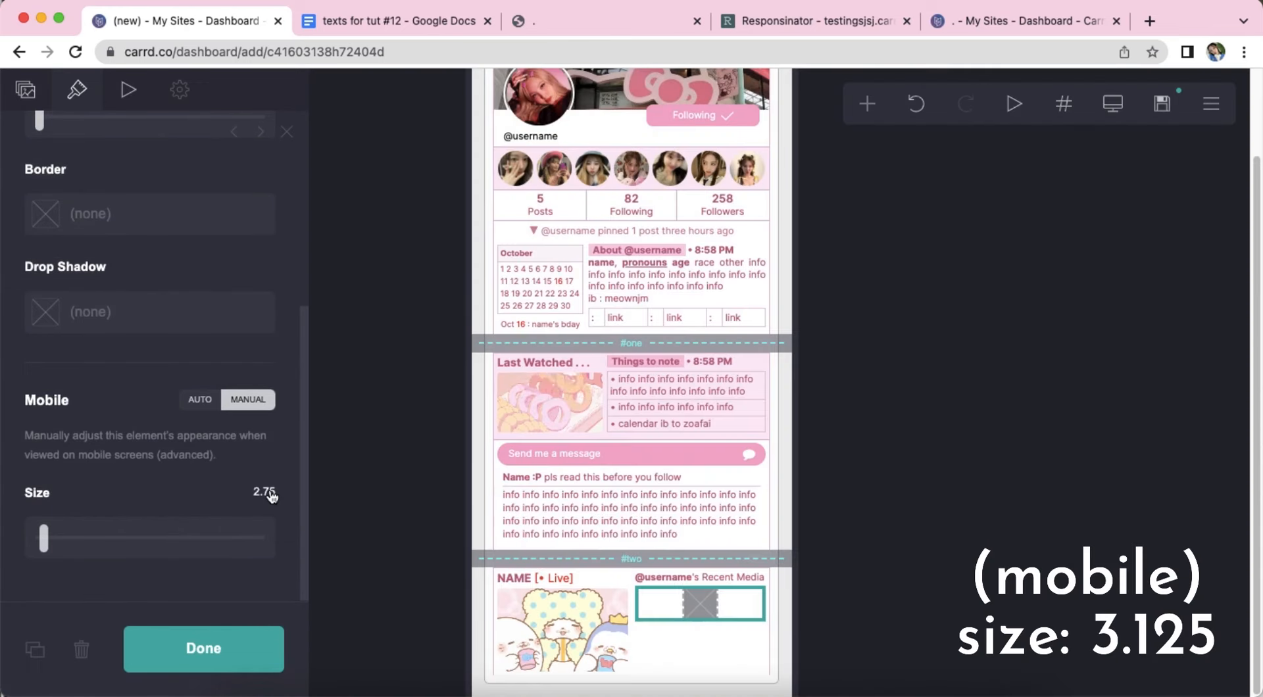
{"action": "left_click", "coordinate": [1113, 103]}
- Add empty image items to the Recent Media gallery until it holds six
{"action": "scroll", "coordinate": [66, 276], "scroll_direction": "up", "scroll_amount": 5}
{"action": "left_click", "coordinate": [96, 238]}
{"action": "left_click", "coordinate": [150, 292]}
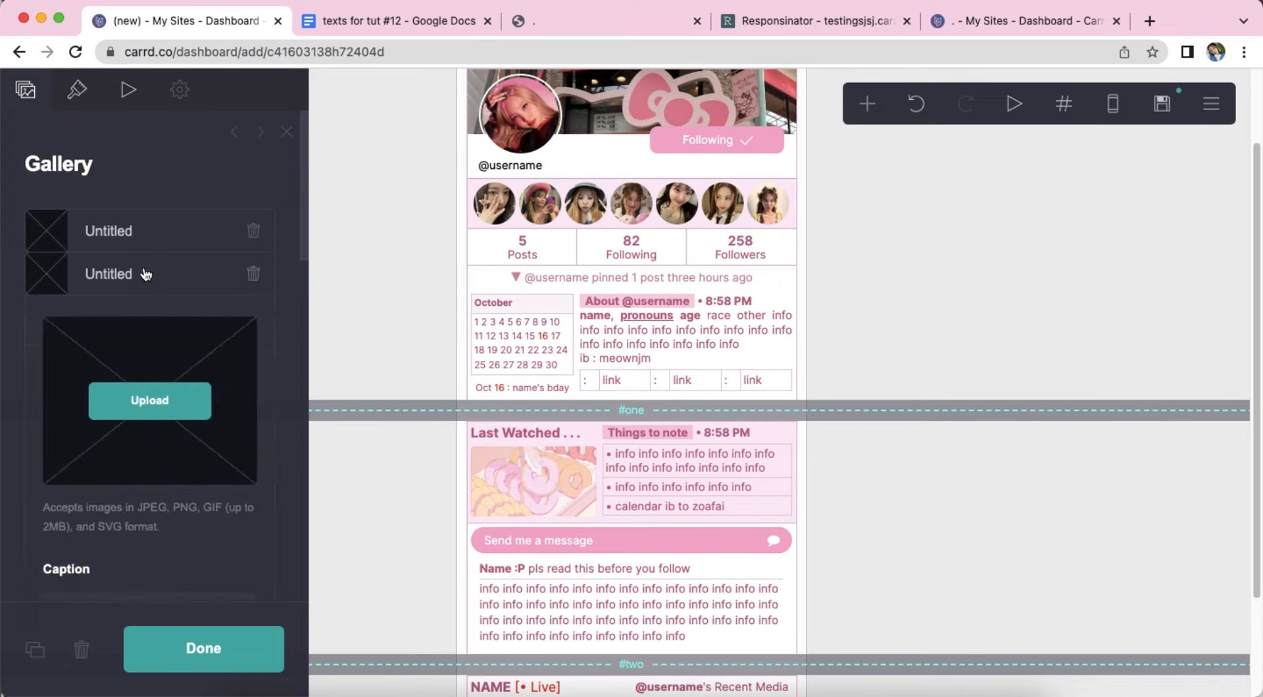
{"action": "left_click", "coordinate": [152, 319]}
{"action": "left_click", "coordinate": [155, 372]}
{"action": "left_click", "coordinate": [161, 415]}
{"action": "left_click", "coordinate": [161, 464]}
- Upload the Cute dessert food image to the first gallery item and crop it to a square around the tarts
{"action": "left_click", "coordinate": [182, 236]}
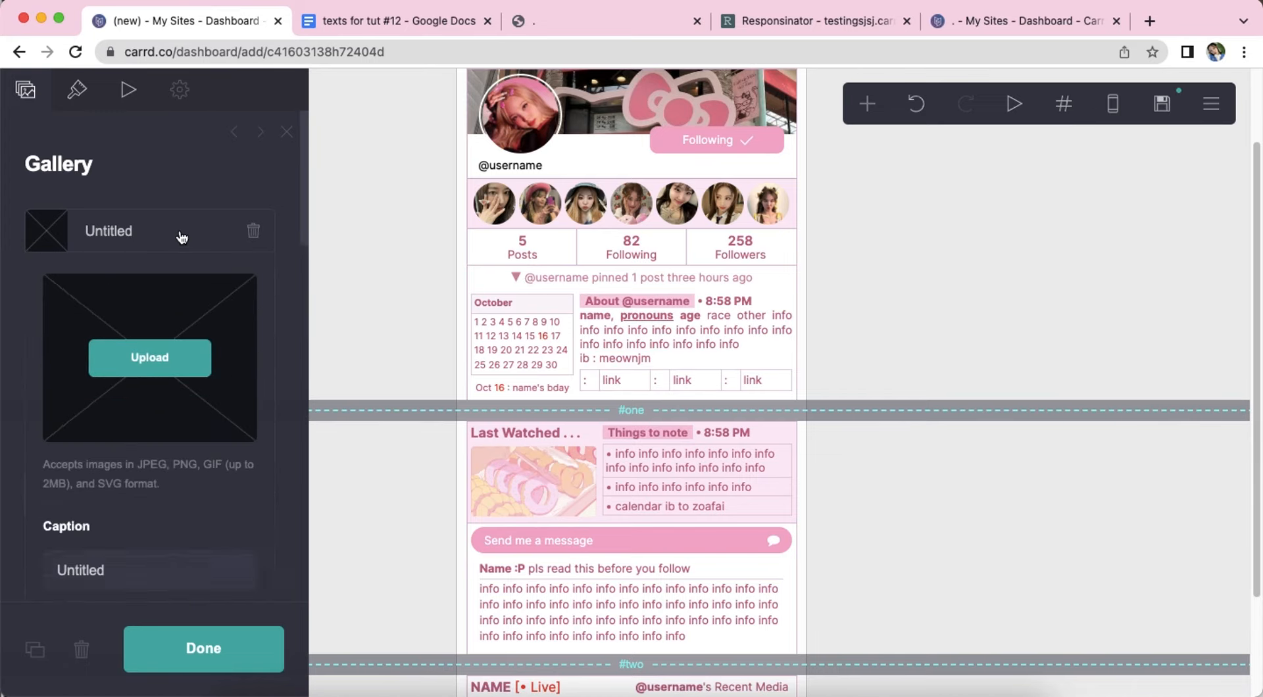
{"action": "left_click", "coordinate": [186, 378]}
{"action": "double_click", "coordinate": [425, 270]}
{"action": "left_click", "coordinate": [28, 96]}
{"action": "left_click_drag", "start_coordinate": [681, 427], "coordinate": [562, 324]}
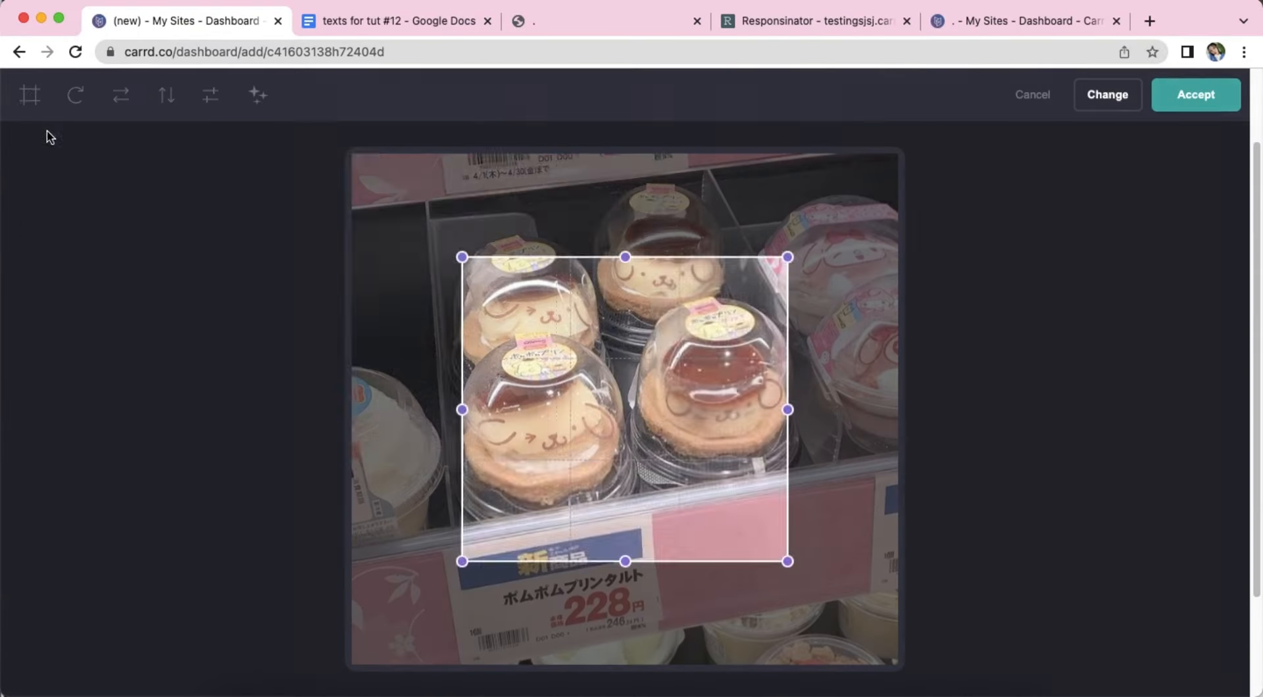
{"action": "left_click_drag", "start_coordinate": [659, 460], "coordinate": [859, 664]}
{"action": "left_click_drag", "start_coordinate": [809, 471], "coordinate": [840, 471]}
{"action": "left_click", "coordinate": [1196, 97]}
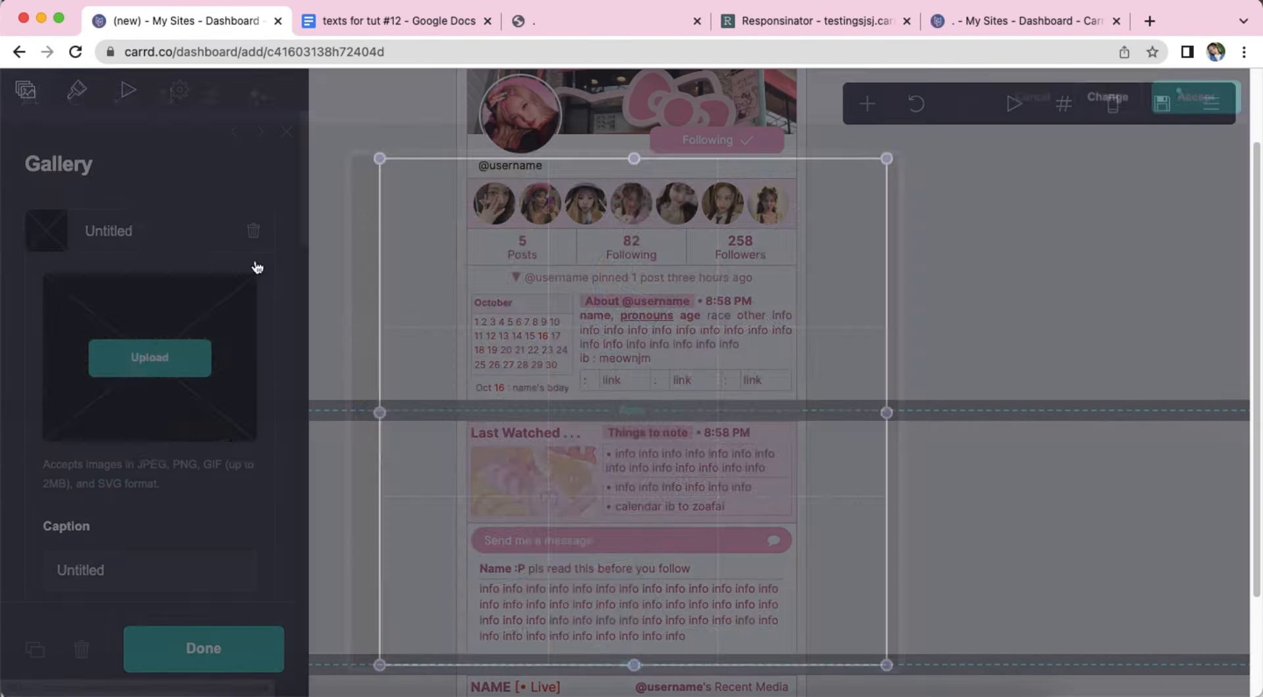
- Upload the pink heart-shaped sweets picture from Downloads to the second gallery item with a square crop
{"action": "left_click", "coordinate": [171, 398]}
{"action": "scroll", "coordinate": [727, 448], "scroll_direction": "down", "scroll_amount": 1}
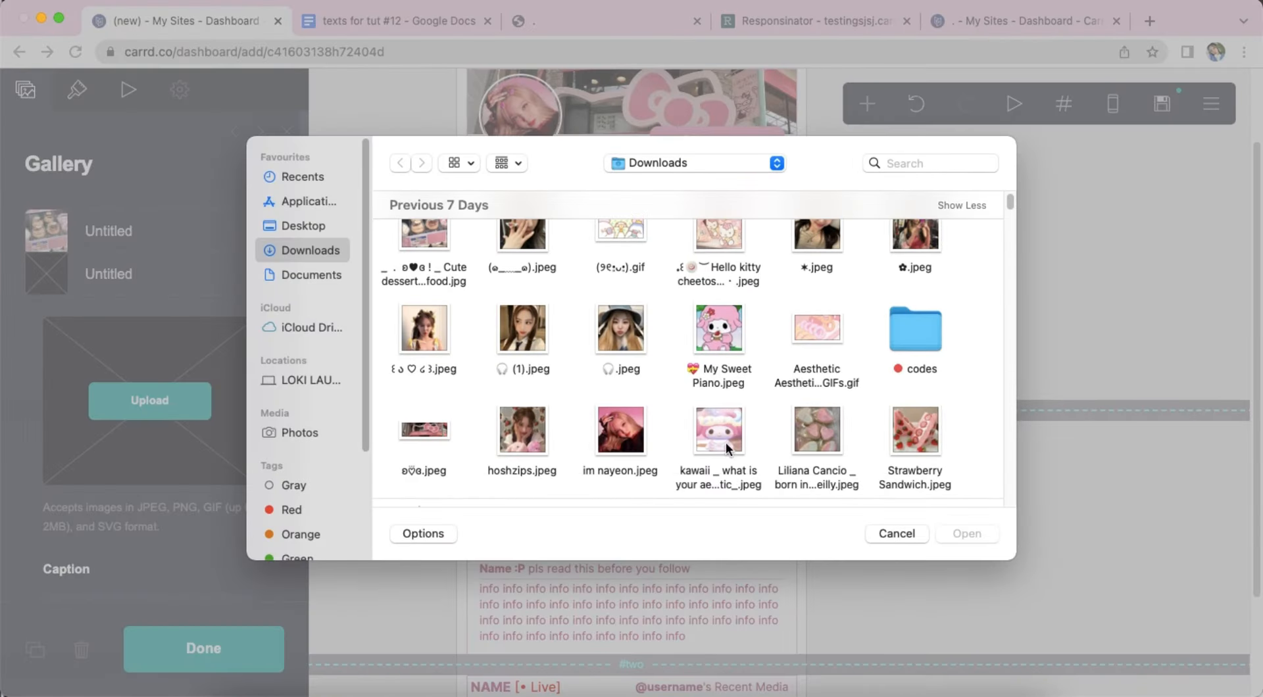
{"action": "double_click", "coordinate": [816, 431]}
{"action": "left_click", "coordinate": [29, 96]}
{"action": "left_click", "coordinate": [1196, 96]}
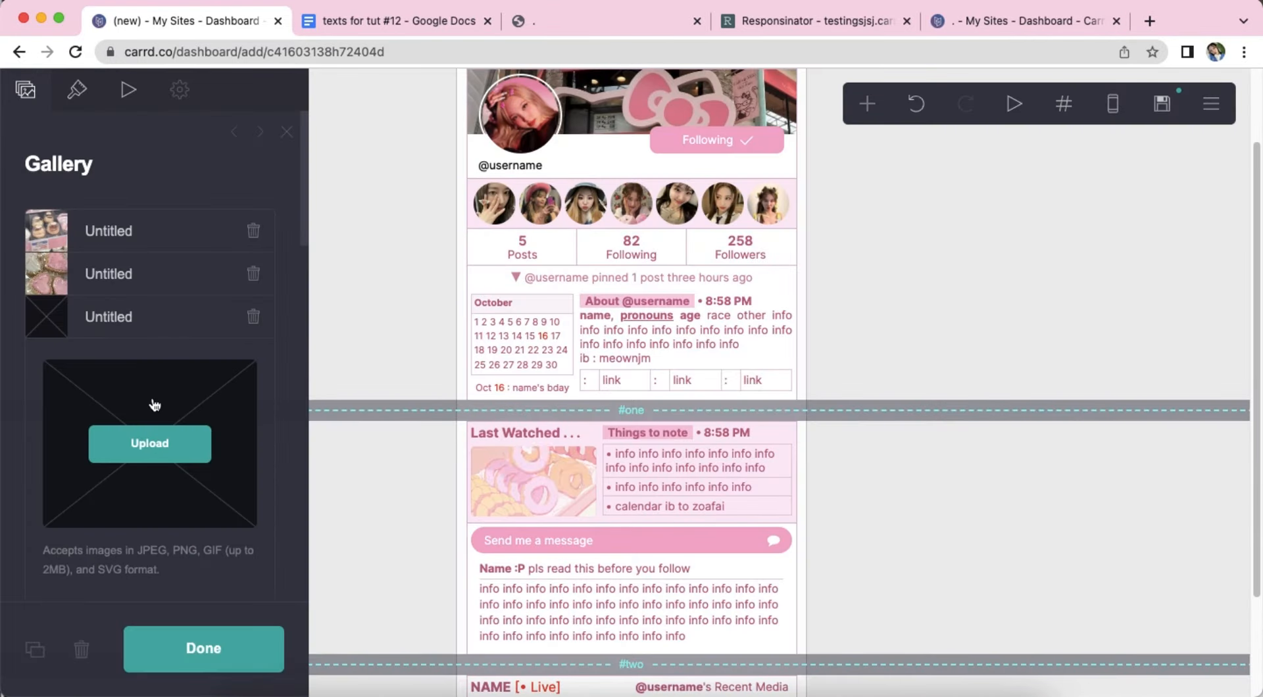
- Upload the Hello kitty cheetos image to the third gallery item and enlarge and reposition its crop
{"action": "left_click", "coordinate": [154, 405]}
{"action": "double_click", "coordinate": [744, 243]}
{"action": "left_click", "coordinate": [28, 99]}
{"action": "left_click_drag", "start_coordinate": [632, 411], "coordinate": [585, 366]}
{"action": "left_click_drag", "start_coordinate": [659, 444], "coordinate": [727, 511]}
{"action": "left_click", "coordinate": [1196, 96]}
- Upload the kawaii character image from Downloads to the fourth gallery item and resize its crop area
{"action": "left_click", "coordinate": [158, 485]}
{"action": "scroll", "coordinate": [822, 348], "scroll_direction": "up", "scroll_amount": 15}
{"action": "left_click", "coordinate": [954, 205]}
{"action": "scroll", "coordinate": [756, 368], "scroll_direction": "down", "scroll_amount": 2}
{"action": "double_click", "coordinate": [723, 388]}
{"action": "left_click", "coordinate": [29, 96]}
{"action": "left_click_drag", "start_coordinate": [558, 386], "coordinate": [448, 254]}
{"action": "left_click_drag", "start_coordinate": [651, 446], "coordinate": [804, 587]}
{"action": "left_click", "coordinate": [1196, 96]}
- Upload Strawberry Sandwich.jpeg to the fifth gallery item and shift its crop area
{"action": "left_click", "coordinate": [152, 529]}
{"action": "scroll", "coordinate": [724, 394], "scroll_direction": "up", "scroll_amount": 15}
{"action": "left_click", "coordinate": [960, 205]}
{"action": "double_click", "coordinate": [900, 421]}
{"action": "left_click_drag", "start_coordinate": [656, 412], "coordinate": [642, 373]}
{"action": "left_click", "coordinate": [1196, 95]}
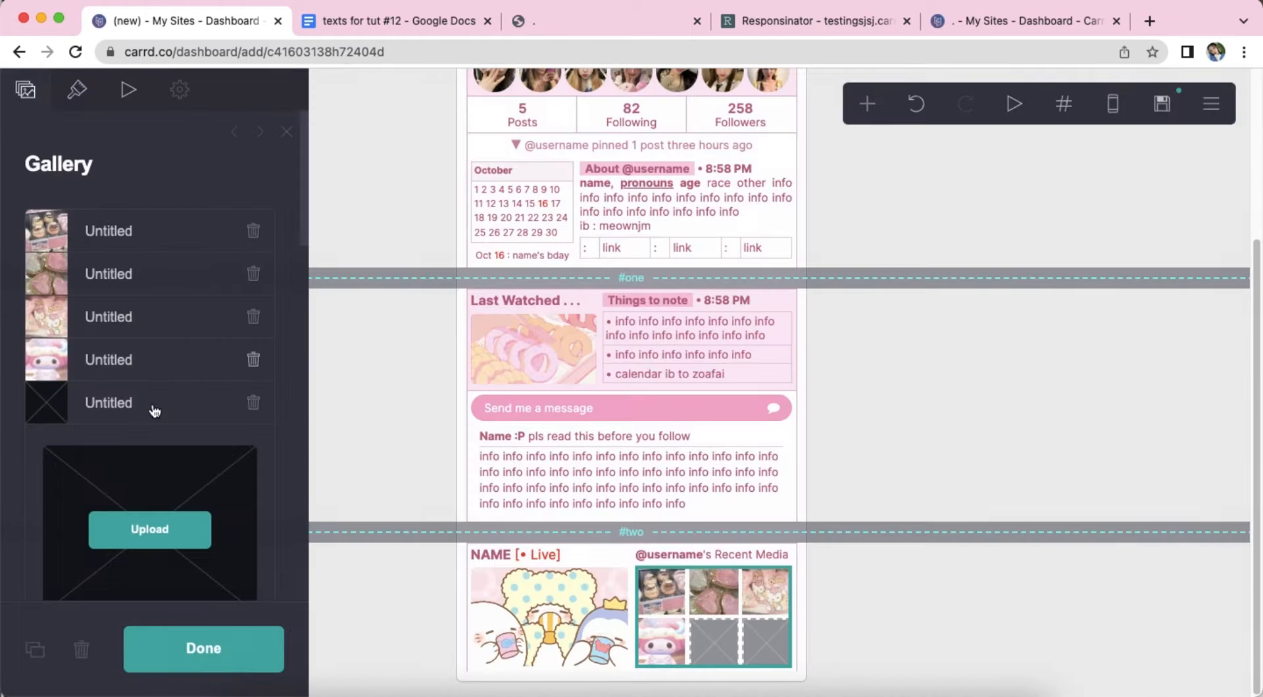
- Upload My Sweet Piano.jpeg to the sixth gallery item and accept the image
{"action": "left_click", "coordinate": [150, 570]}
{"action": "scroll", "coordinate": [926, 340], "scroll_direction": "up", "scroll_amount": 10}
{"action": "left_click", "coordinate": [961, 206]}
{"action": "left_click", "coordinate": [719, 378]}
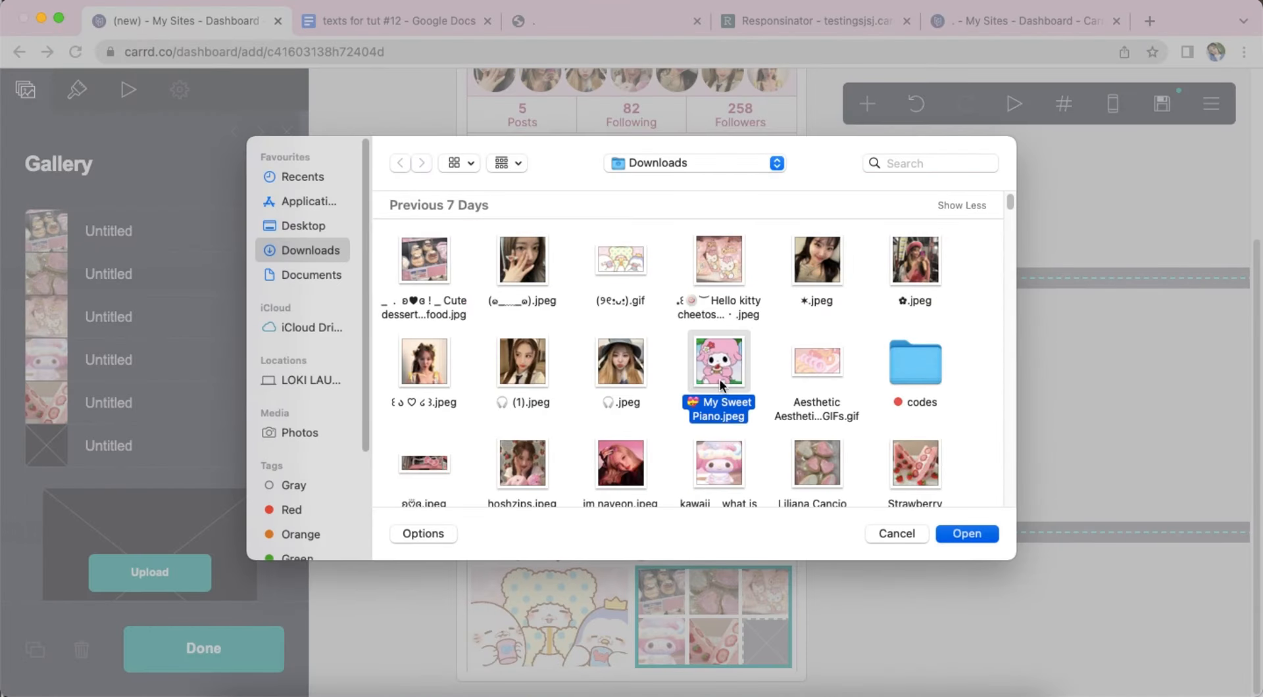
{"action": "double_click", "coordinate": [719, 379]}
{"action": "left_click", "coordinate": [1192, 93]}
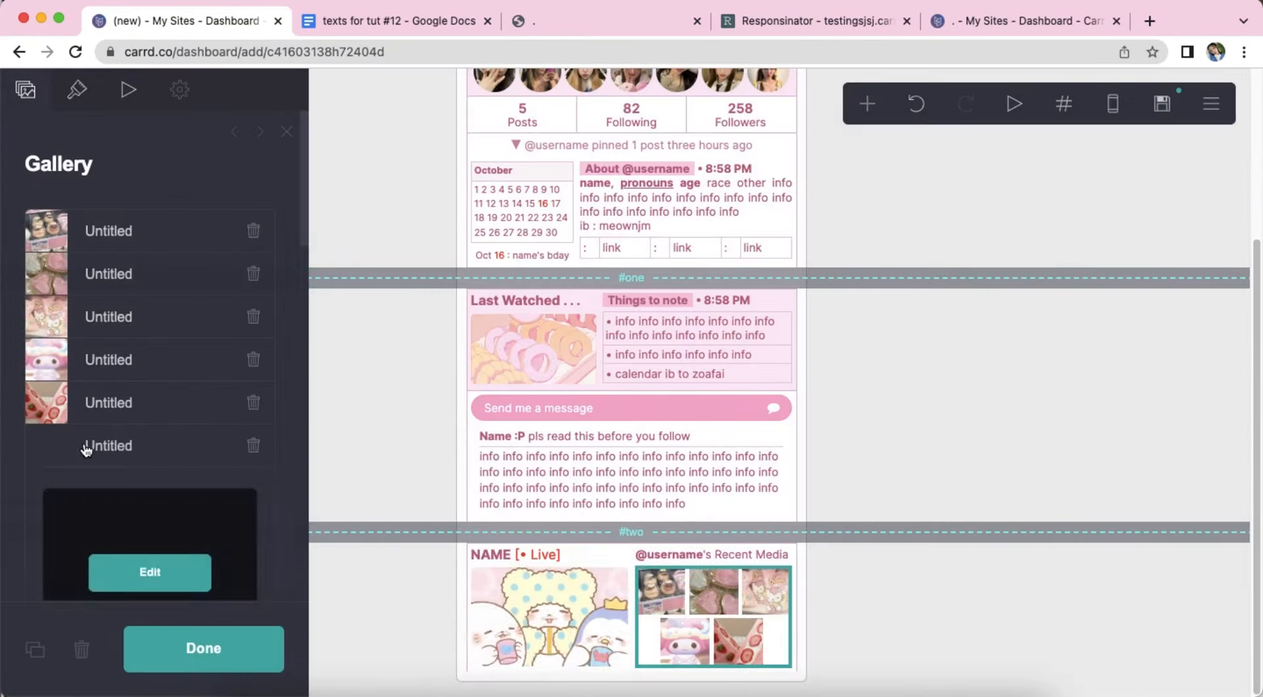
- Crop the sixth gallery image to a tighter square around the pink character's face and cupcake
{"action": "left_click", "coordinate": [84, 450]}
{"action": "left_click", "coordinate": [973, 603]}
{"action": "left_click", "coordinate": [717, 617]}
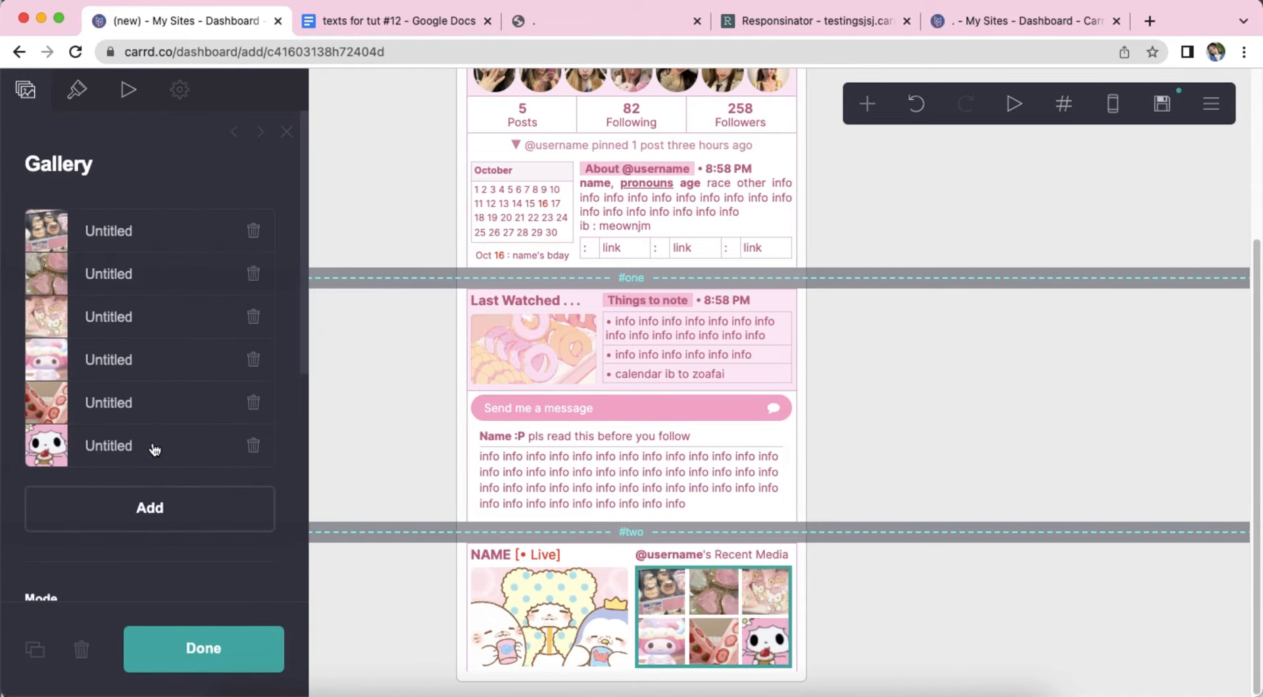
{"action": "left_click", "coordinate": [142, 460]}
{"action": "left_click", "coordinate": [146, 572]}
{"action": "left_click_drag", "start_coordinate": [714, 559], "coordinate": [634, 461]}
{"action": "left_click_drag", "start_coordinate": [697, 503], "coordinate": [795, 586]}
{"action": "left_click_drag", "start_coordinate": [714, 475], "coordinate": [740, 502]}
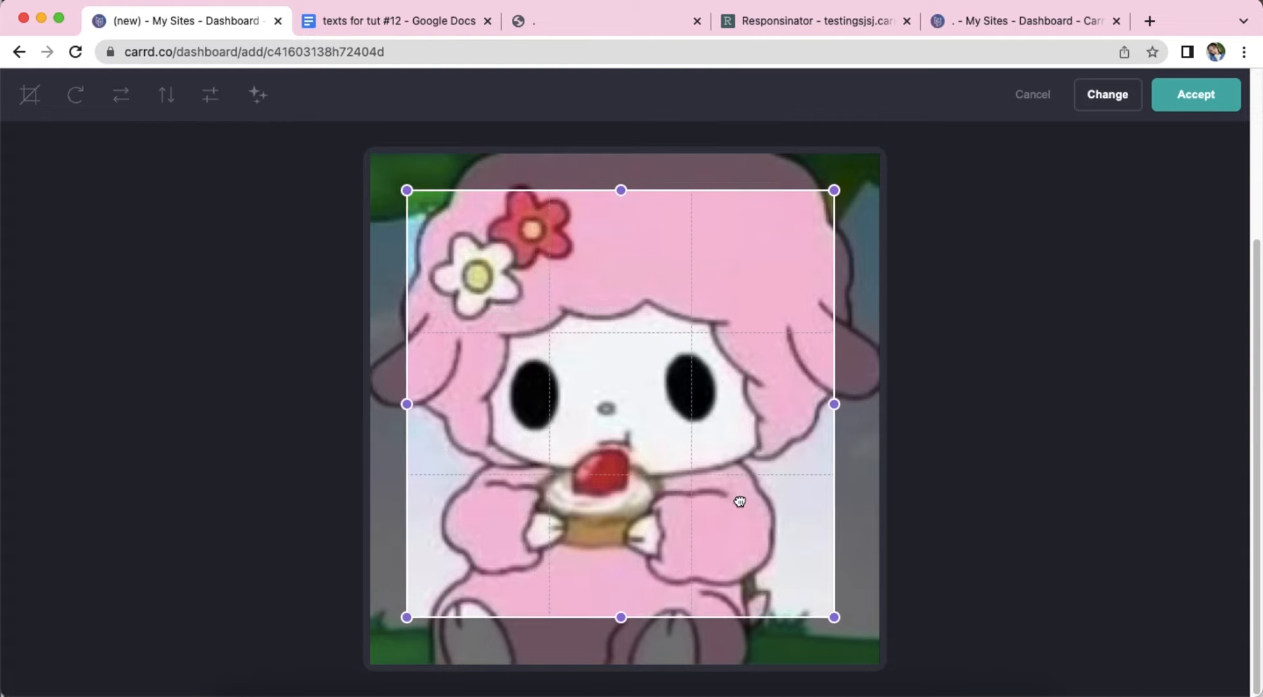
{"action": "left_click", "coordinate": [1196, 94]}
- Preview the page in the mobile layout, return to the desktop layout and check the finished gallery
{"action": "left_click", "coordinate": [939, 638]}
{"action": "left_click", "coordinate": [939, 639]}
{"action": "left_click", "coordinate": [1115, 104]}
{"action": "left_click", "coordinate": [1116, 103]}
{"action": "scroll", "coordinate": [929, 479], "scroll_direction": "down", "scroll_amount": 1}
{"action": "scroll", "coordinate": [929, 479], "scroll_direction": "down", "scroll_amount": 1}
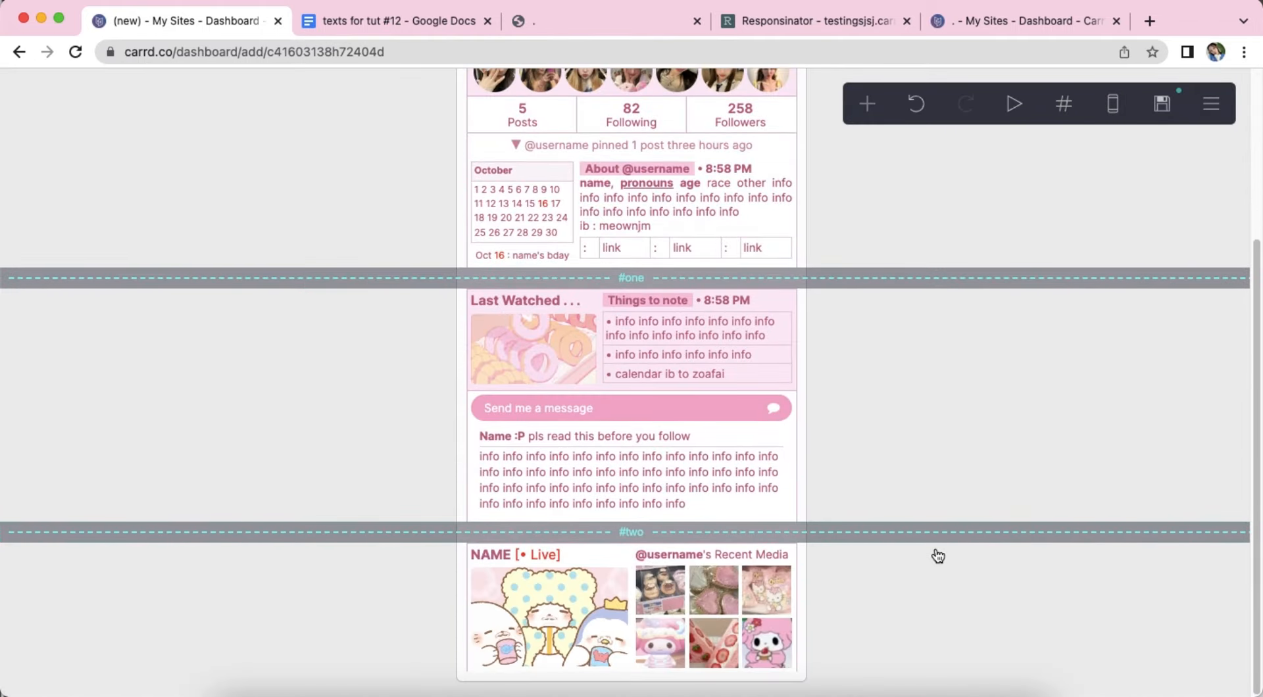
- Add a columns container below the Live and Recent Media section with widths of 40% for the first column and 60% for the second
{"action": "left_click", "coordinate": [869, 106]}
{"action": "left_click", "coordinate": [670, 500]}
{"action": "left_click", "coordinate": [25, 92]}
{"action": "left_click", "coordinate": [131, 271]}
{"action": "left_click", "coordinate": [133, 287]}
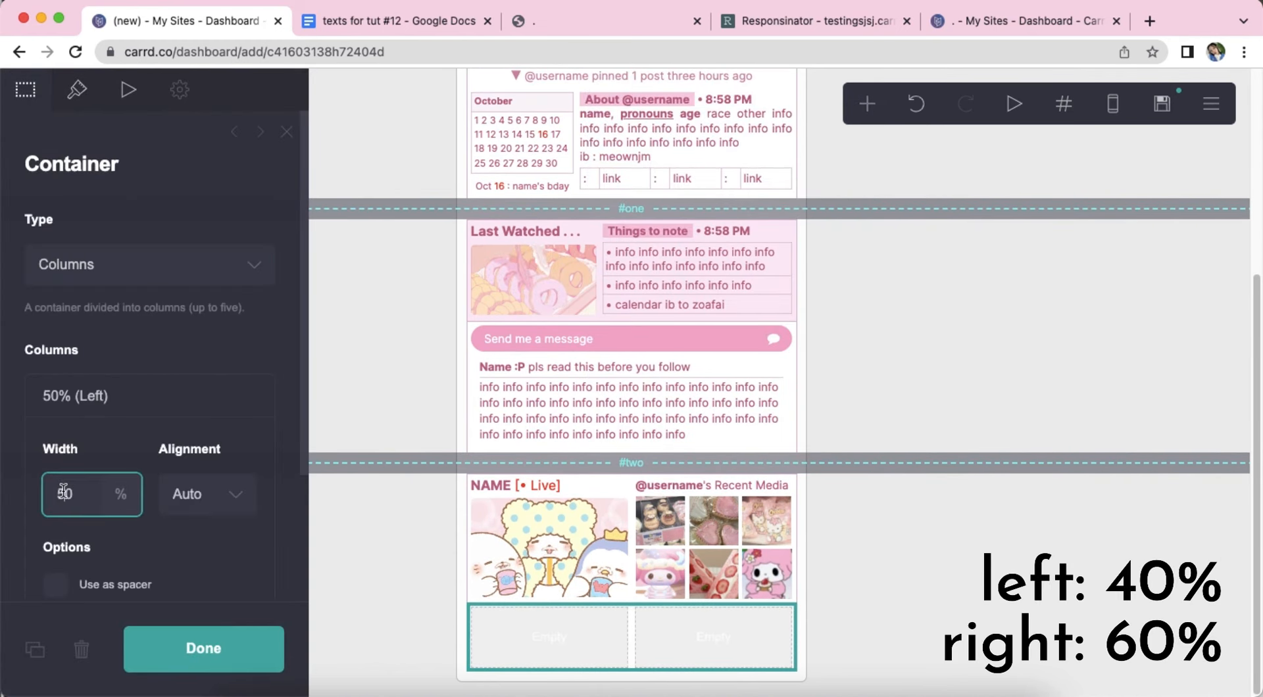
{"action": "left_click", "coordinate": [99, 397]}
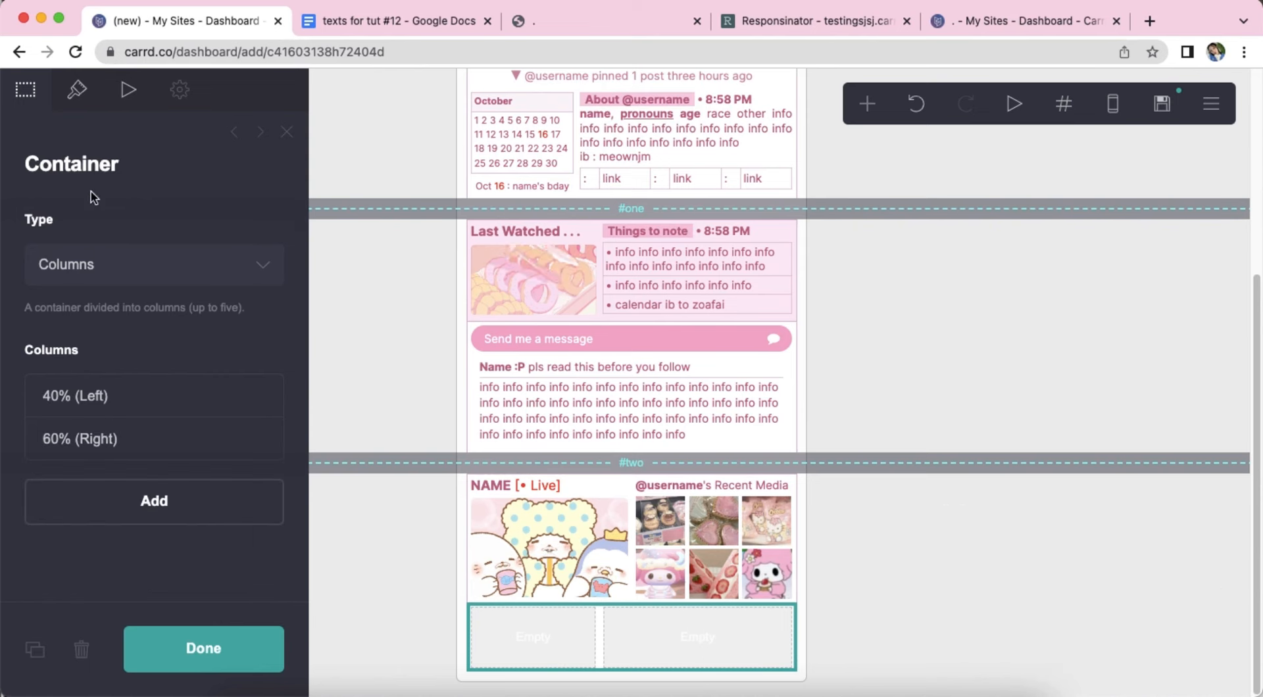
- Set the container's vertical padding and gutters to 0.375 and its contents alignment to Auto and Center
{"action": "left_click", "coordinate": [78, 91]}
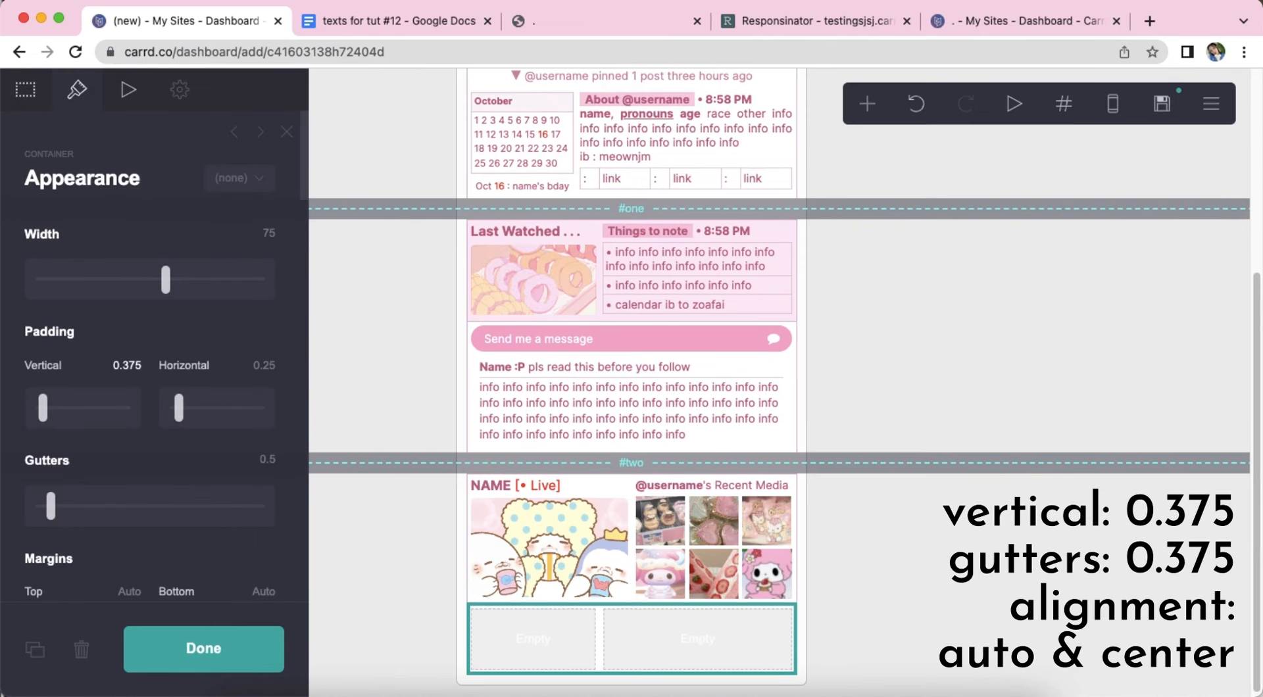
{"action": "scroll", "coordinate": [139, 487], "scroll_direction": "down", "scroll_amount": 8}
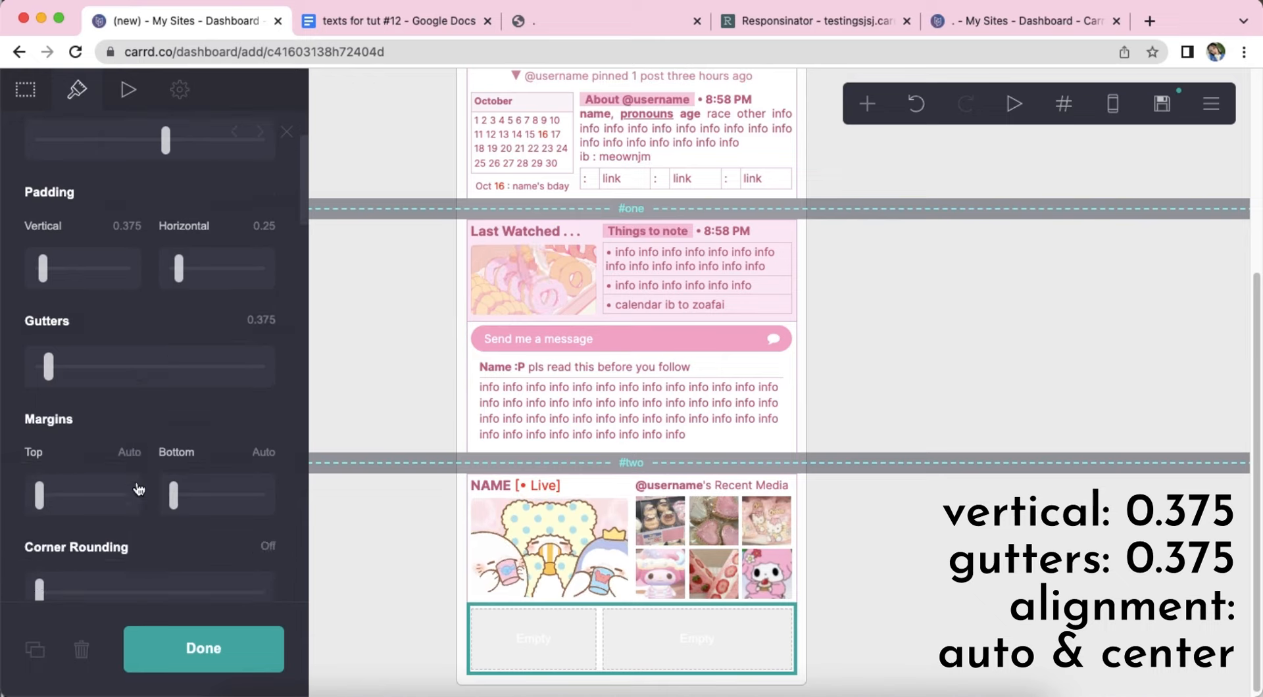
{"action": "left_click", "coordinate": [224, 465]}
{"action": "left_click", "coordinate": [226, 484]}
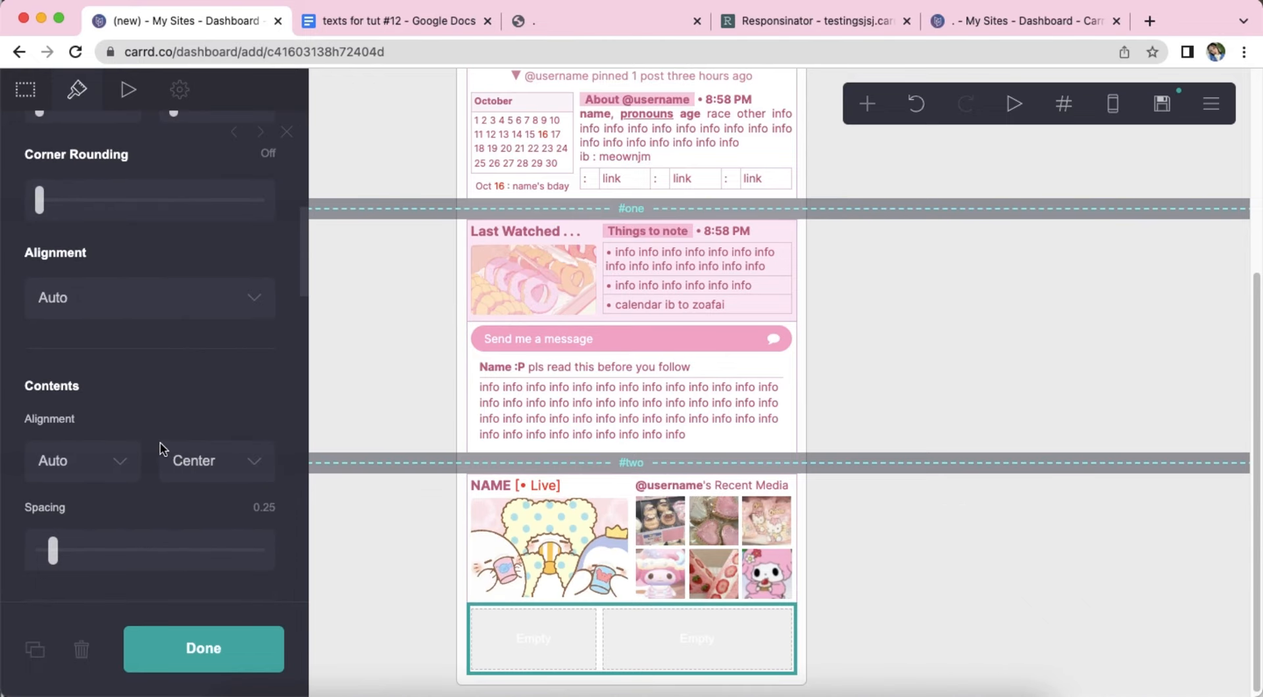
- Give the container a linear gradient background with #FEEAF5 as the first stop's color
{"action": "scroll", "coordinate": [155, 451], "scroll_direction": "down", "scroll_amount": 10}
{"action": "left_click", "coordinate": [127, 322]}
{"action": "left_click", "coordinate": [124, 337]}
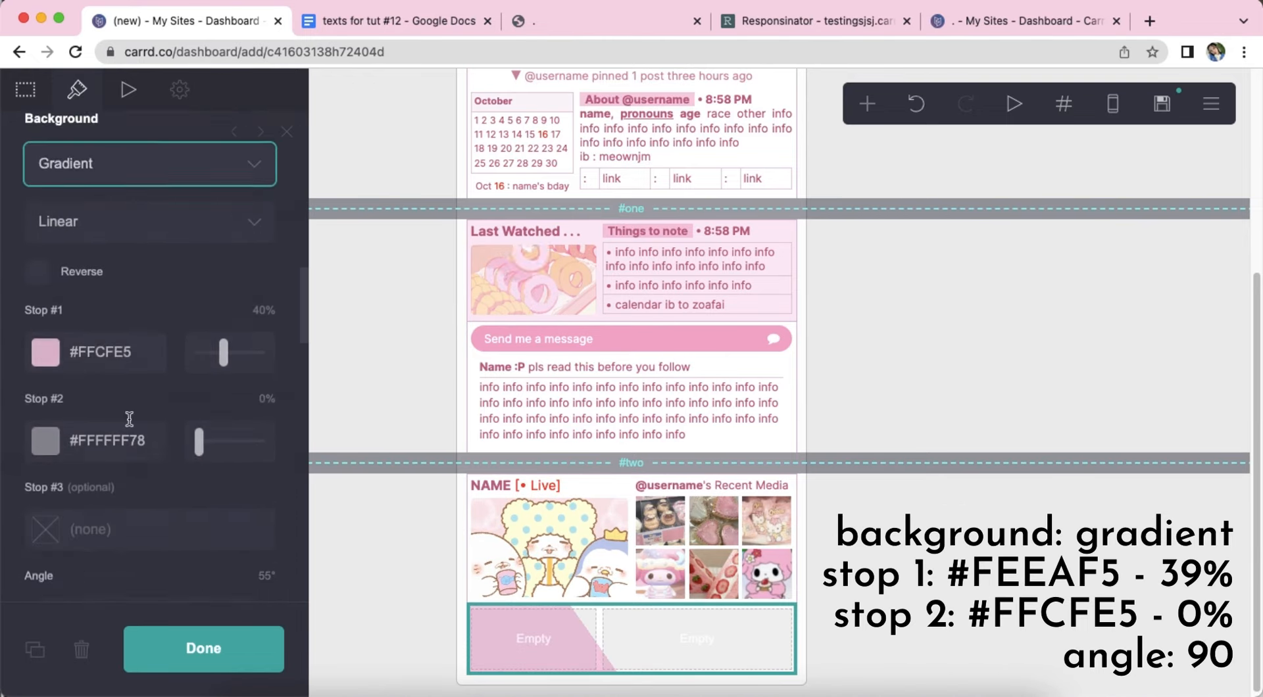
{"action": "scroll", "coordinate": [151, 329], "scroll_direction": "down", "scroll_amount": 2}
{"action": "left_click", "coordinate": [98, 268]}
{"action": "type", "text": "#FEEAF5"}
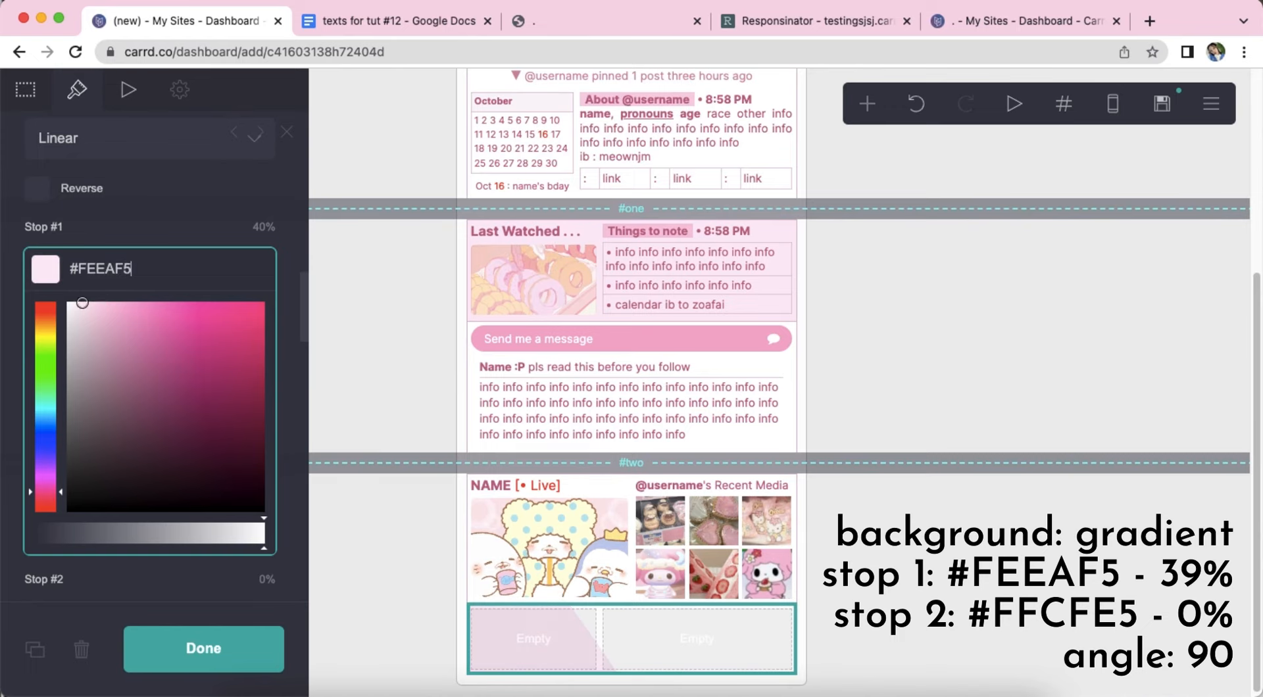
{"action": "key", "text": "Return"}
- Set the gradient's second stop to #FFCFE5 at 0%, the first stop's position to 39% and the angle to 90
{"action": "double_click", "coordinate": [125, 357]}
{"action": "type", "text": "FFCFE5"}
{"action": "key", "text": "Return"}
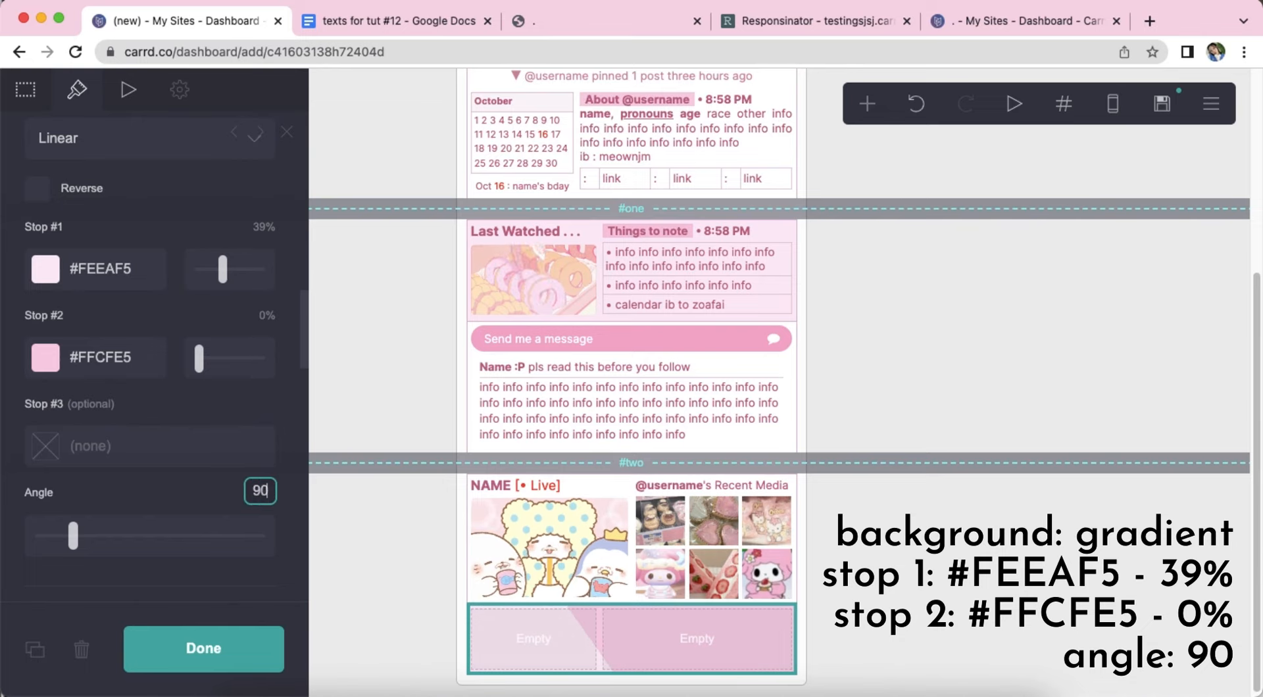
{"action": "key", "text": "Return"}
{"action": "scroll", "coordinate": [158, 498], "scroll_direction": "down", "scroll_amount": 10}
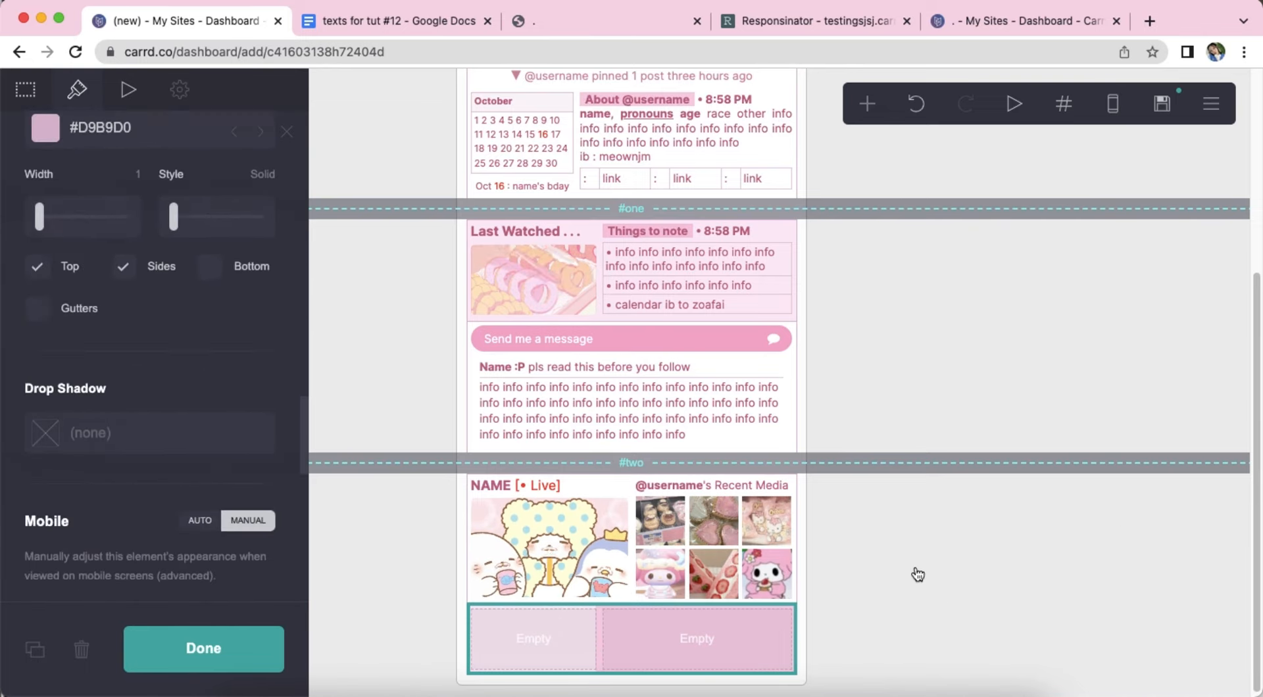
{"action": "left_click", "coordinate": [913, 575]}
- Add a text element and place it in the container's 40% column
{"action": "left_click", "coordinate": [867, 105]}
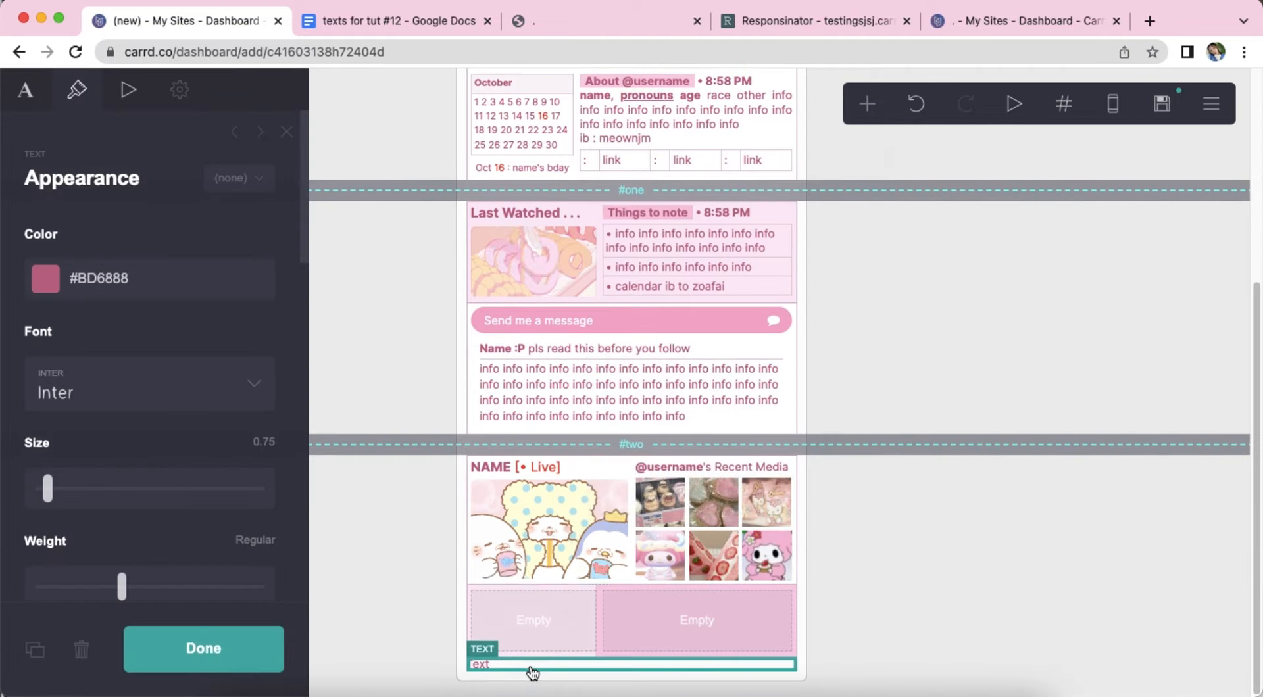
{"action": "left_click_drag", "start_coordinate": [533, 670], "coordinate": [534, 631]}
{"action": "left_click", "coordinate": [26, 91]}
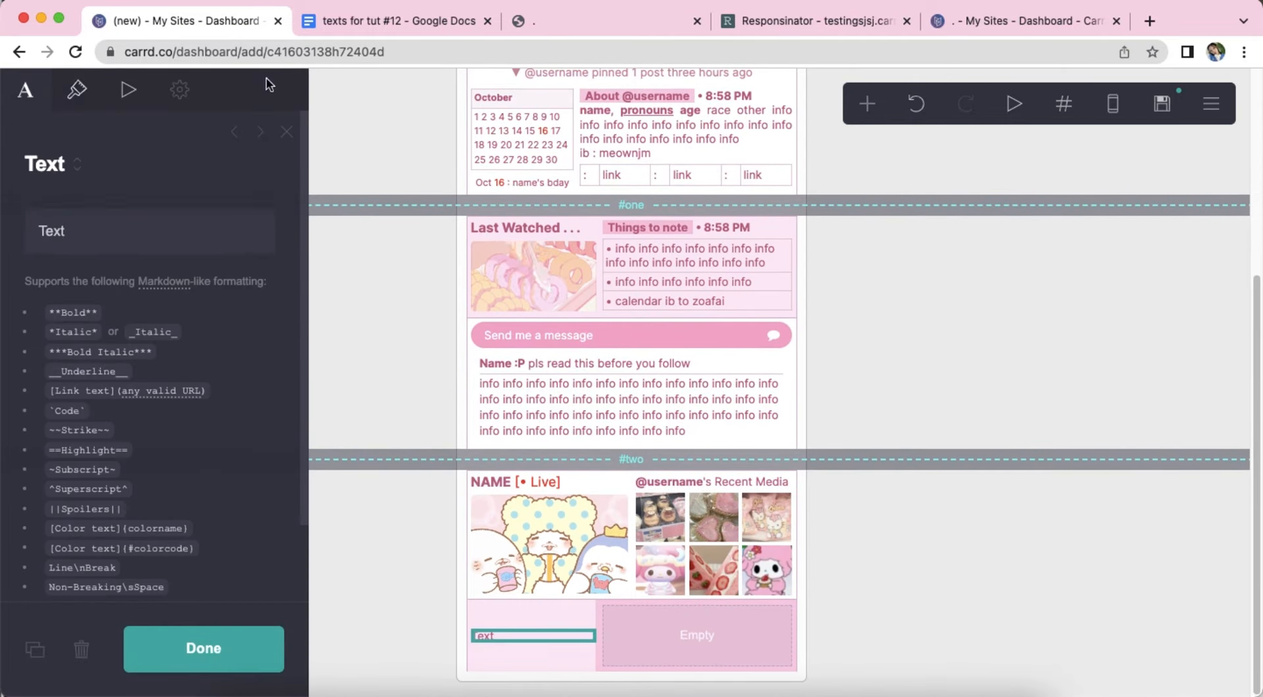
- Fill the text with "**▷ Play Playlist**" and the four "Song Name - Artist :" lines copied from the Google Docs texts document
{"action": "left_click", "coordinate": [368, 21]}
{"action": "scroll", "coordinate": [347, 333], "scroll_direction": "down", "scroll_amount": 3}
{"action": "left_click_drag", "start_coordinate": [348, 337], "coordinate": [431, 507]}
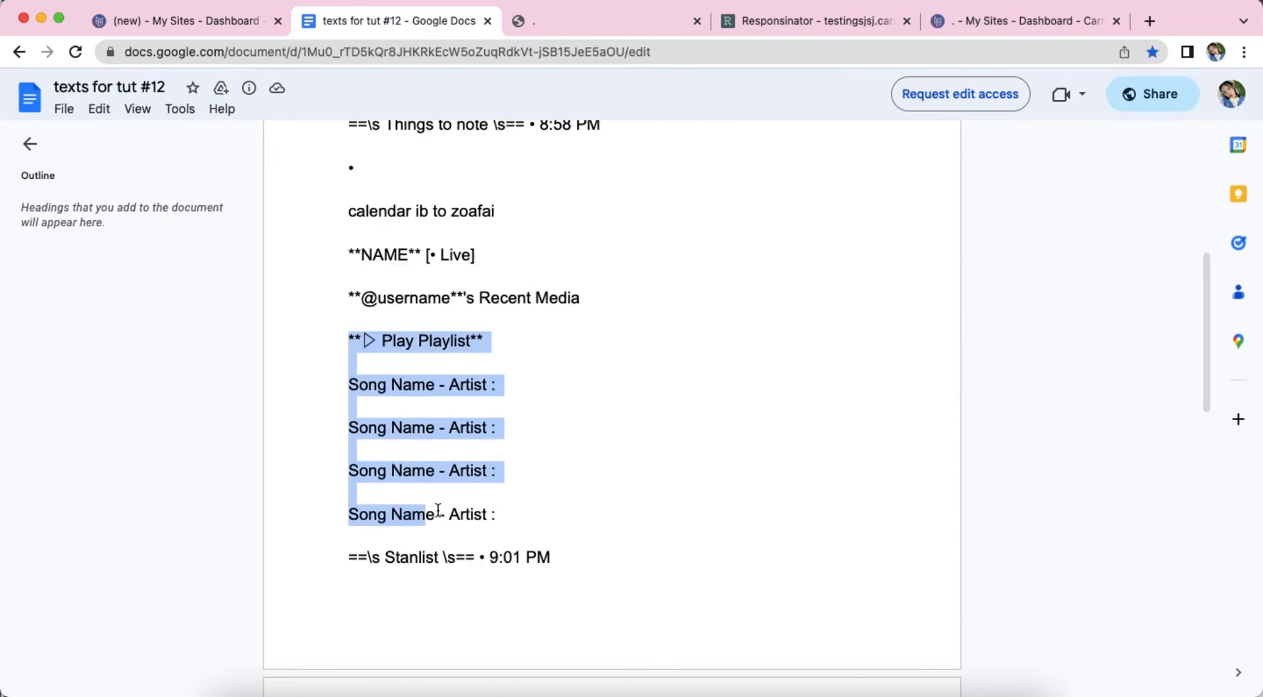
{"action": "left_click", "coordinate": [495, 427]}
{"action": "left_click", "coordinate": [169, 21]}
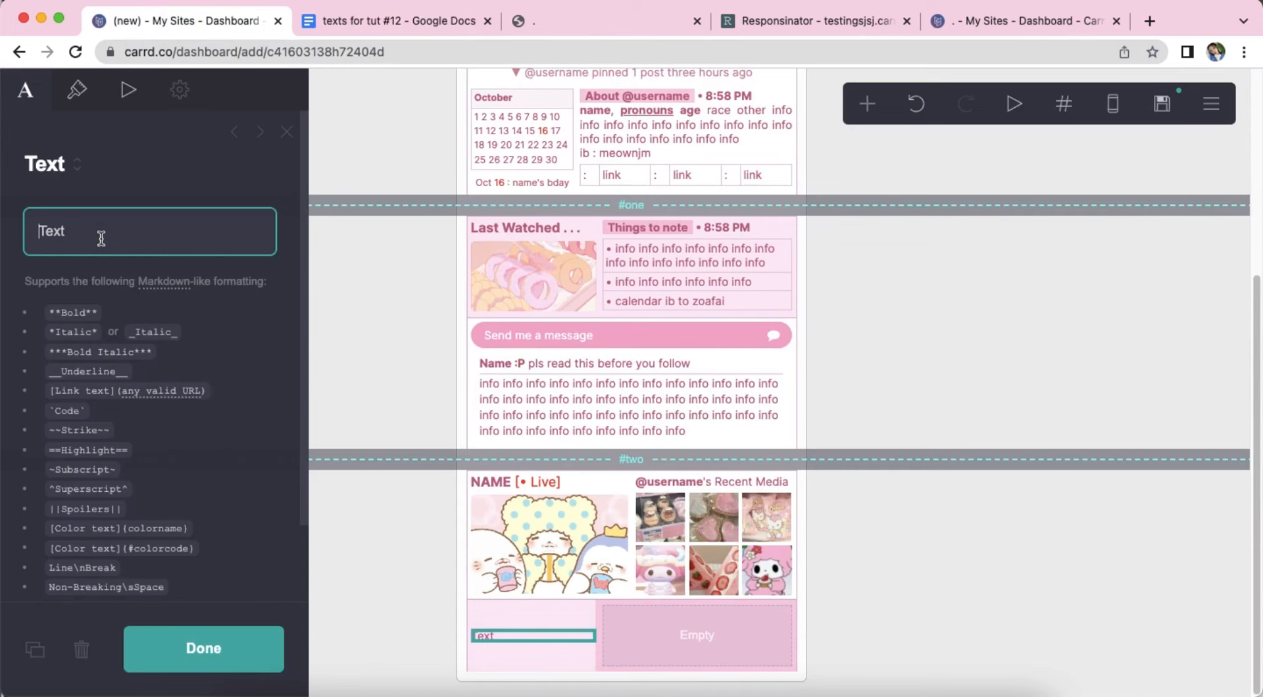
{"action": "right_click", "coordinate": [83, 231]}
{"action": "left_click", "coordinate": [158, 387]}
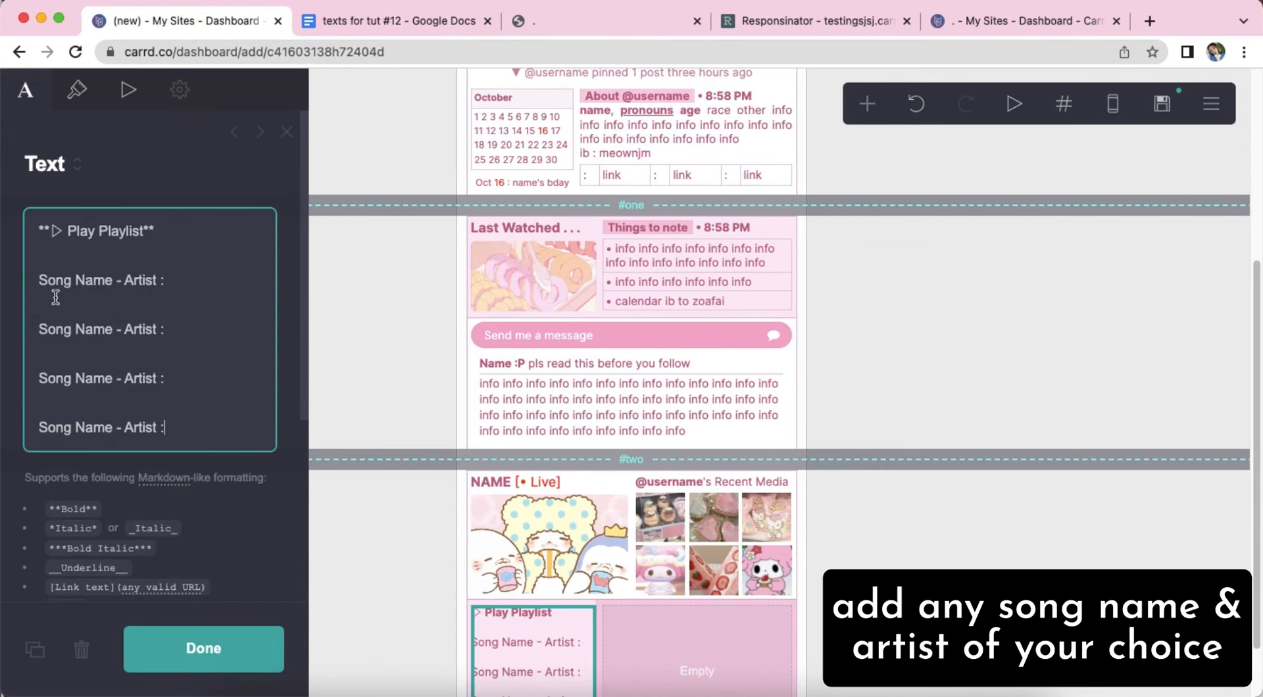
{"action": "left_click_drag", "start_coordinate": [40, 327], "coordinate": [170, 359]}
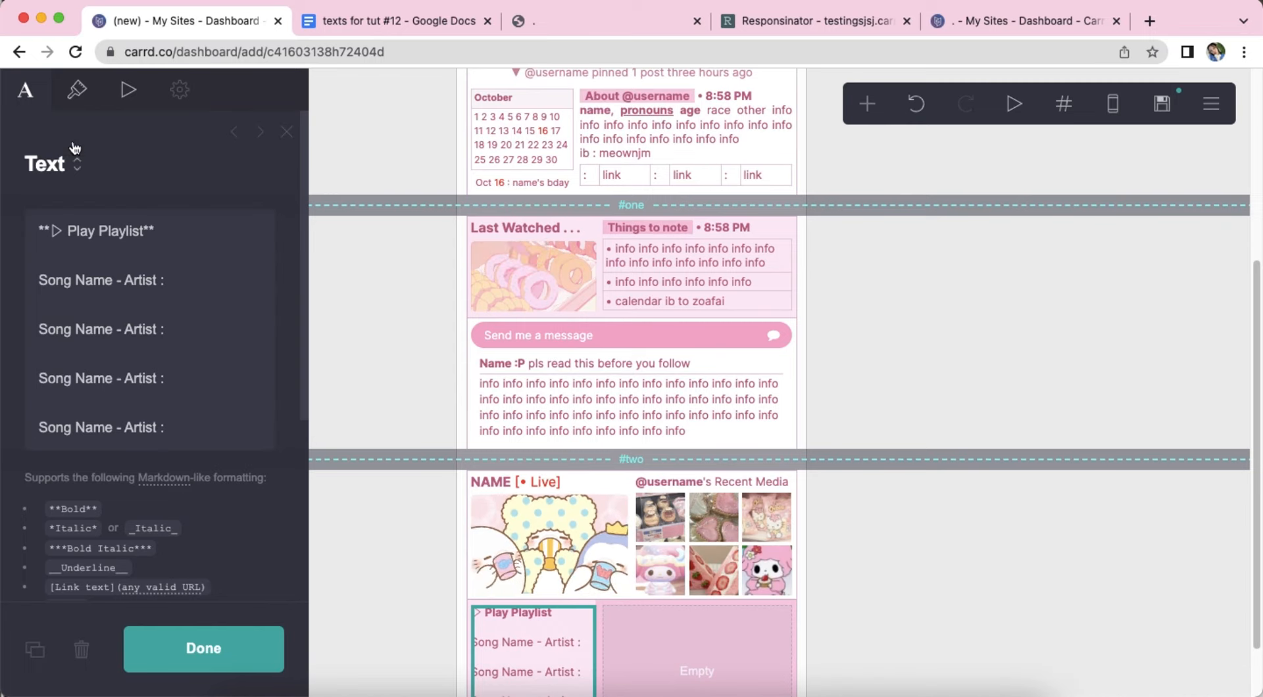
- Set the playlist text's line spacing to 0.75
{"action": "left_click", "coordinate": [77, 90]}
{"action": "scroll", "coordinate": [110, 269], "scroll_direction": "down", "scroll_amount": 5}
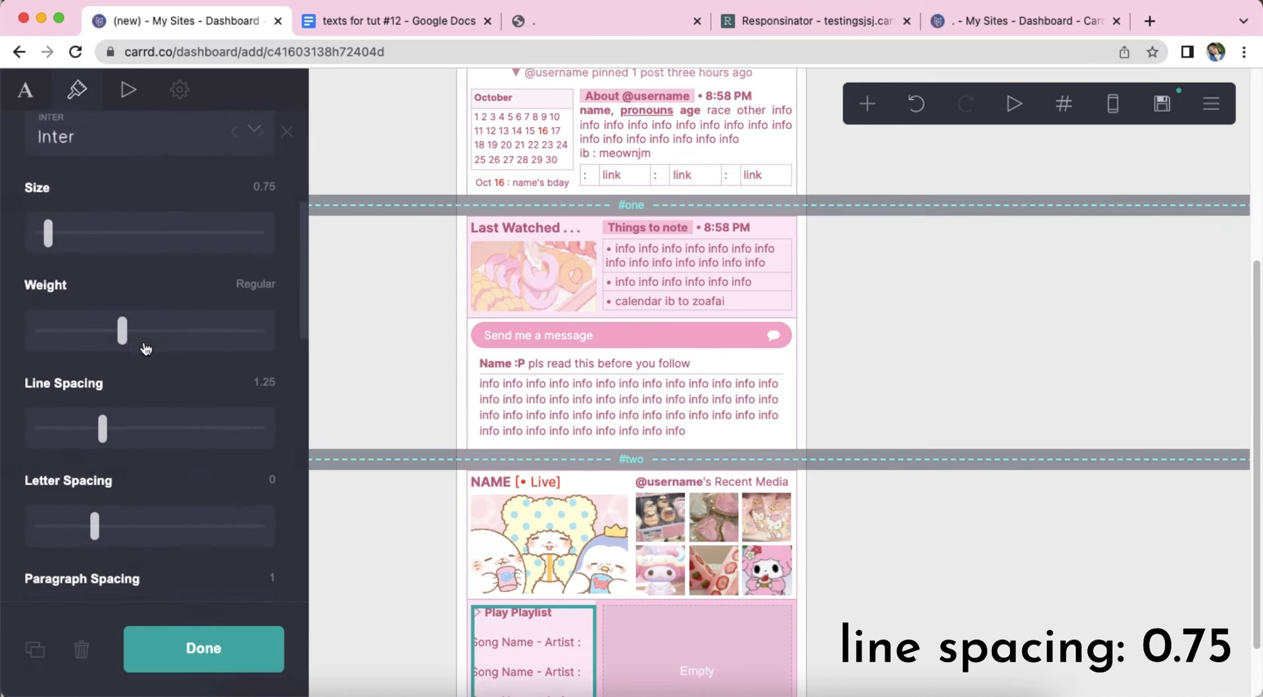
{"action": "left_click_drag", "start_coordinate": [46, 412], "coordinate": [34, 416]}
{"action": "scroll", "coordinate": [175, 438], "scroll_direction": "down", "scroll_amount": 10}
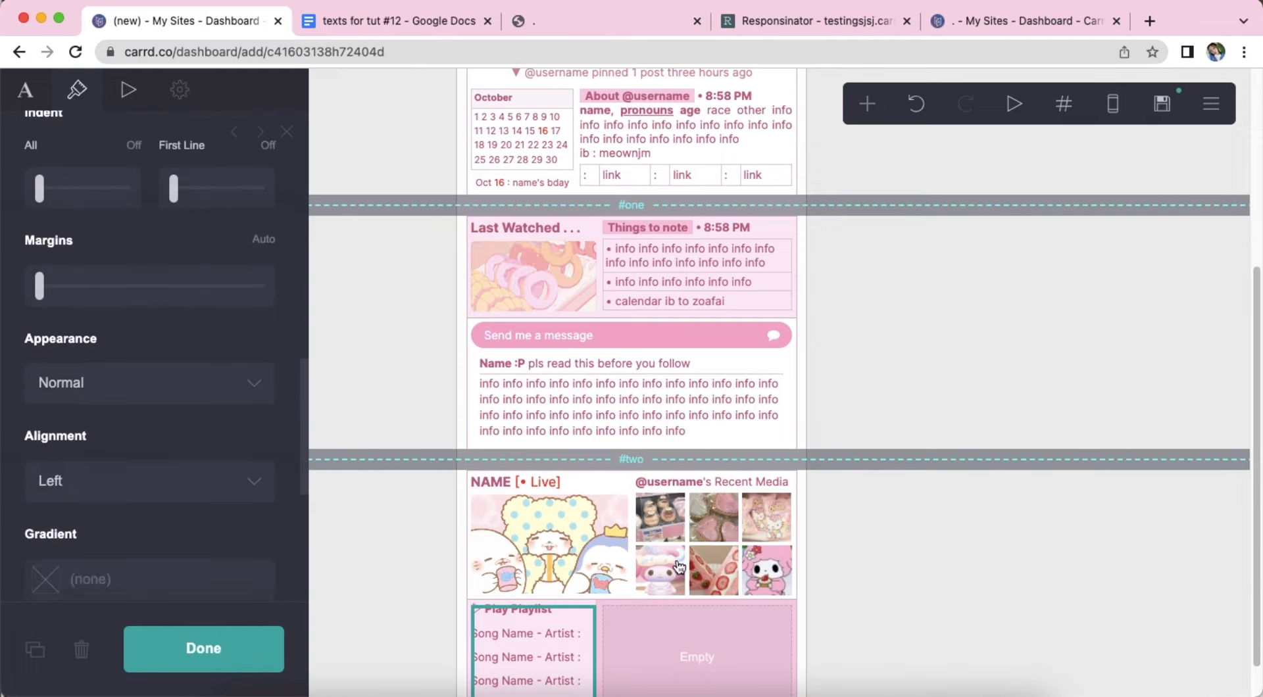
{"action": "left_click", "coordinate": [896, 597]}
- Add another text element and place it in the container's empty 60% column
{"action": "scroll", "coordinate": [966, 330], "scroll_direction": "down", "scroll_amount": 1}
{"action": "left_click", "coordinate": [868, 111]}
{"action": "left_click", "coordinate": [700, 179]}
{"action": "left_click_drag", "start_coordinate": [599, 667], "coordinate": [724, 592]}
{"action": "left_click", "coordinate": [25, 89]}
- Fill the new text with "==\s Stanlist \s== • 9:01 PM" copied from the Google Docs texts document
{"action": "left_click", "coordinate": [355, 22]}
{"action": "scroll", "coordinate": [369, 395], "scroll_direction": "down", "scroll_amount": 5}
{"action": "left_click_drag", "start_coordinate": [350, 293], "coordinate": [600, 290]}
{"action": "left_click", "coordinate": [563, 306]}
{"action": "left_click", "coordinate": [184, 20]}
{"action": "right_click", "coordinate": [88, 230]}
{"action": "left_click", "coordinate": [128, 387]}
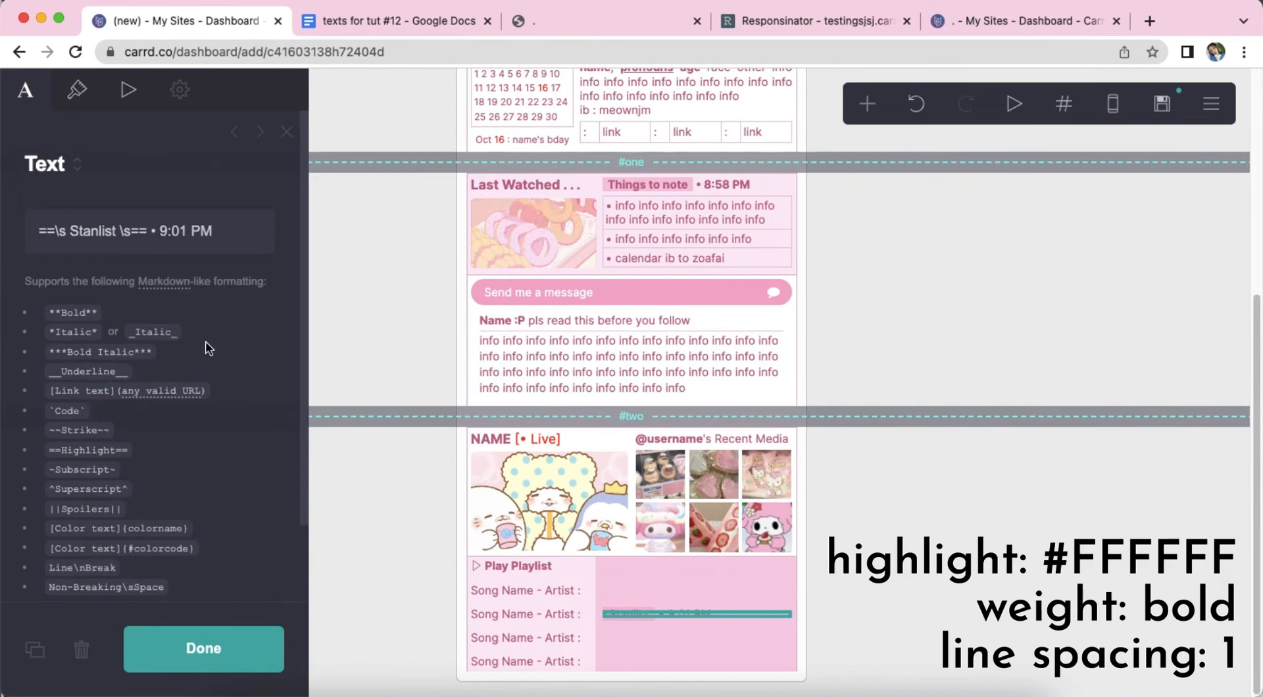
- Set the Stanlist text's highlight background to #FFFFFF, its weight to Bold and its line spacing to 1
{"action": "left_click", "coordinate": [73, 91]}
{"action": "scroll", "coordinate": [170, 400], "scroll_direction": "down", "scroll_amount": 1}
{"action": "left_click", "coordinate": [184, 336]}
{"action": "left_click_drag", "start_coordinate": [129, 408], "coordinate": [4, 345]}
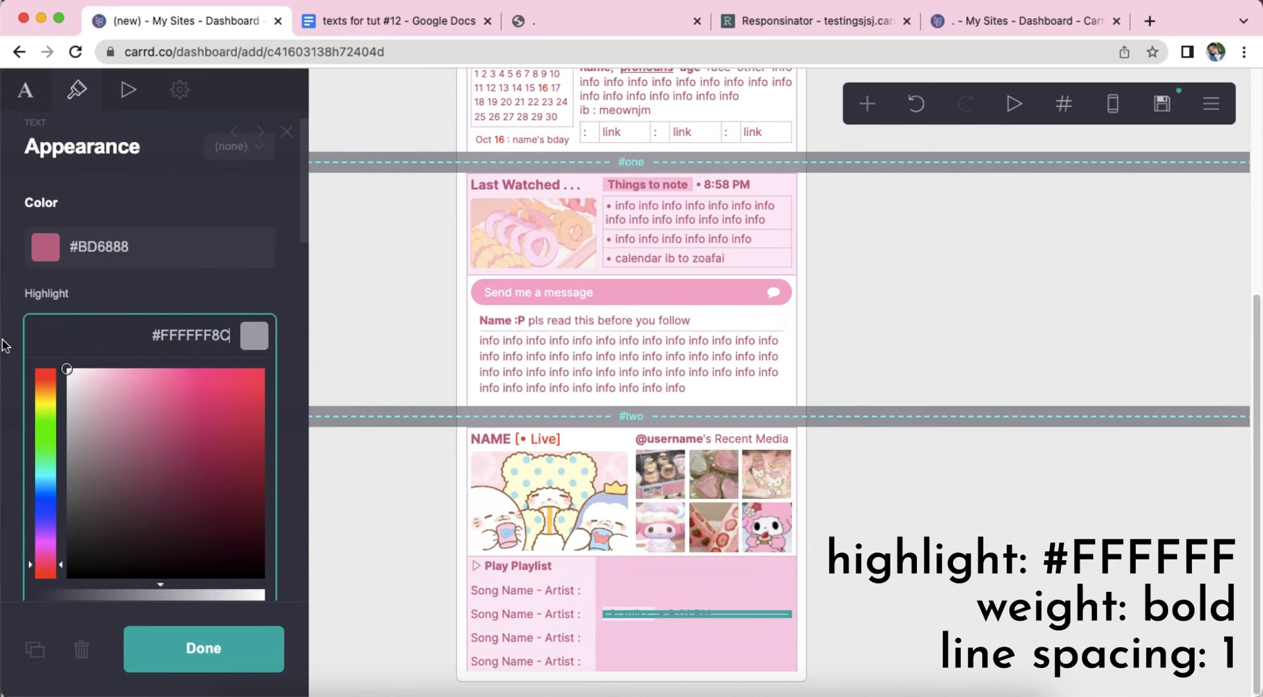
{"action": "key", "text": "Return"}
{"action": "scroll", "coordinate": [165, 382], "scroll_direction": "down", "scroll_amount": 5}
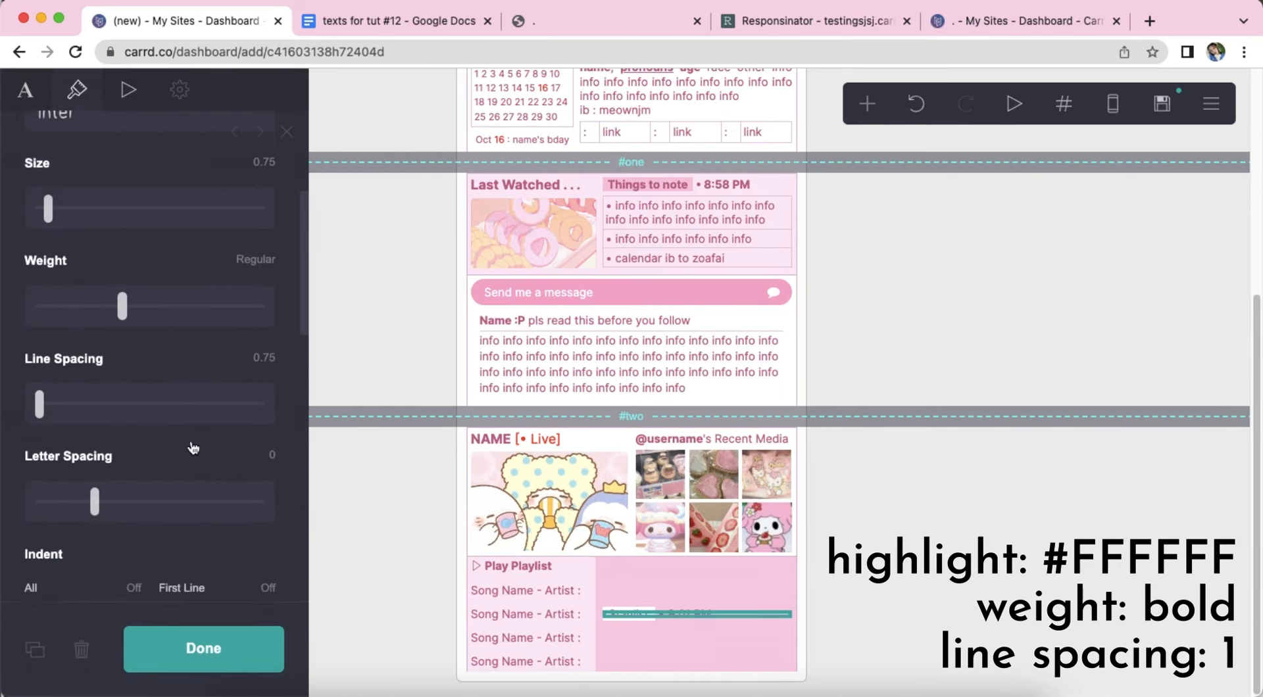
{"action": "left_click", "coordinate": [263, 326]}
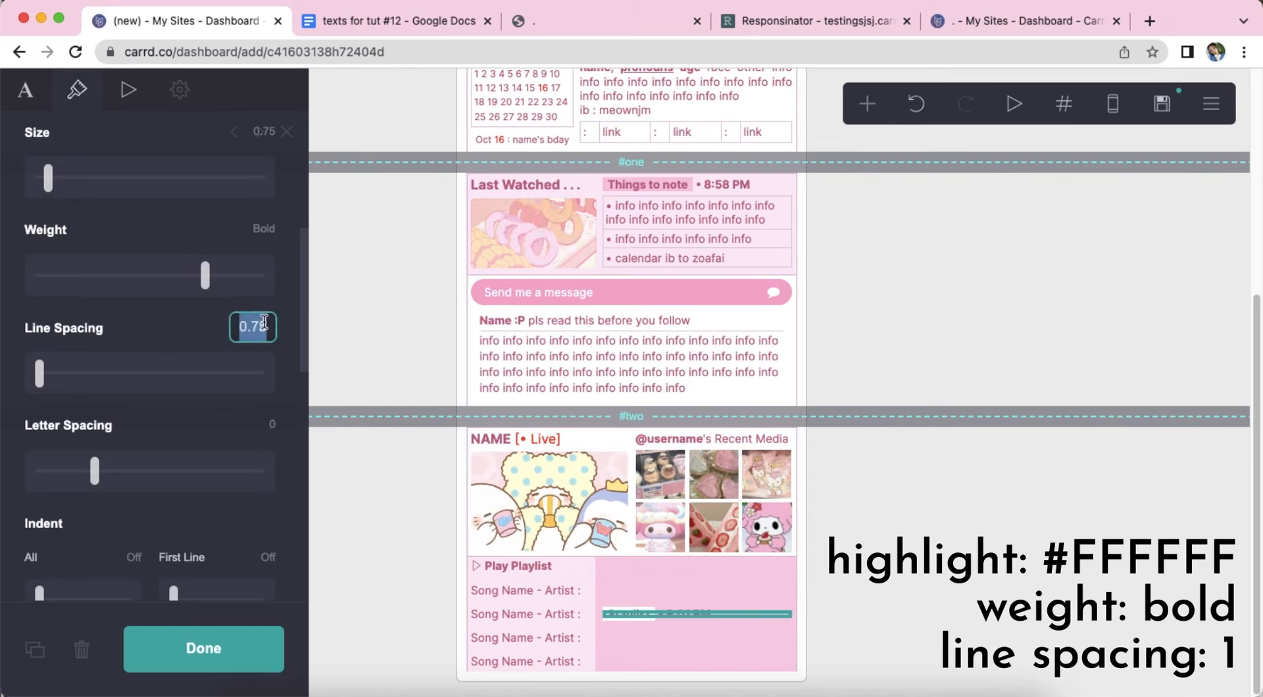
{"action": "scroll", "coordinate": [176, 431], "scroll_direction": "down", "scroll_amount": 12}
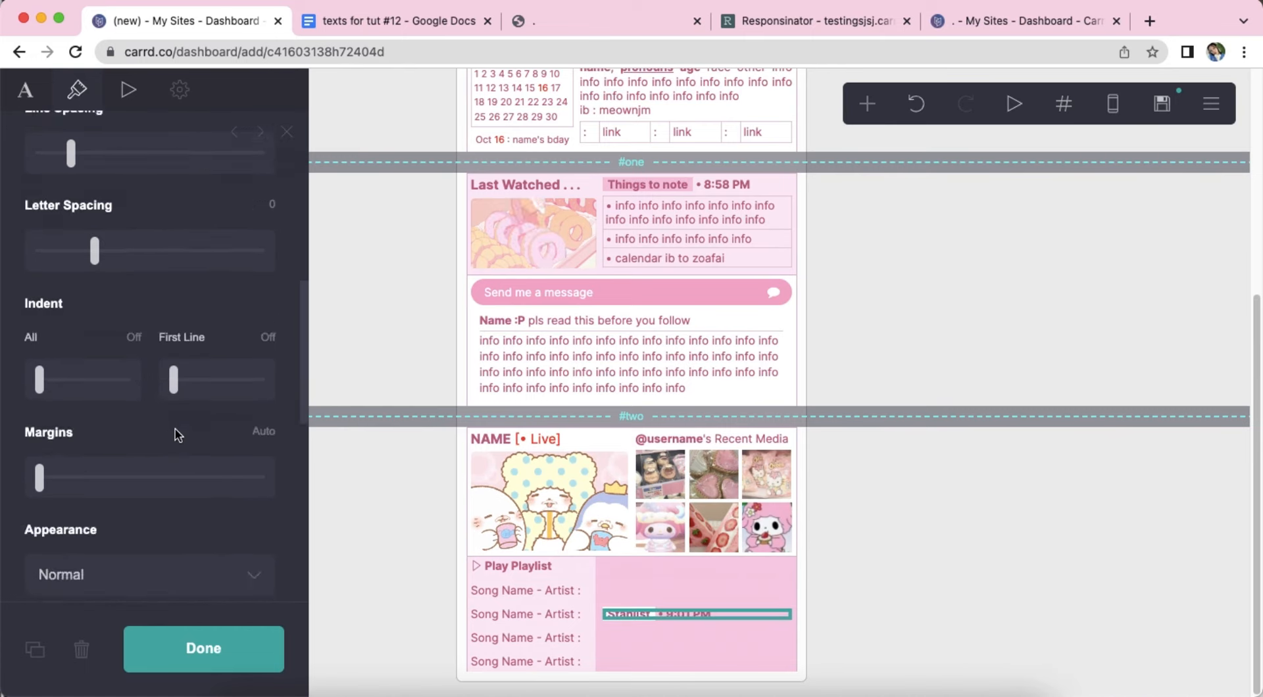
{"action": "left_click", "coordinate": [997, 567]}
- Add a table element beneath the Stanlist text and clear its default headings
{"action": "left_click", "coordinate": [742, 617]}
{"action": "left_click", "coordinate": [867, 103]}
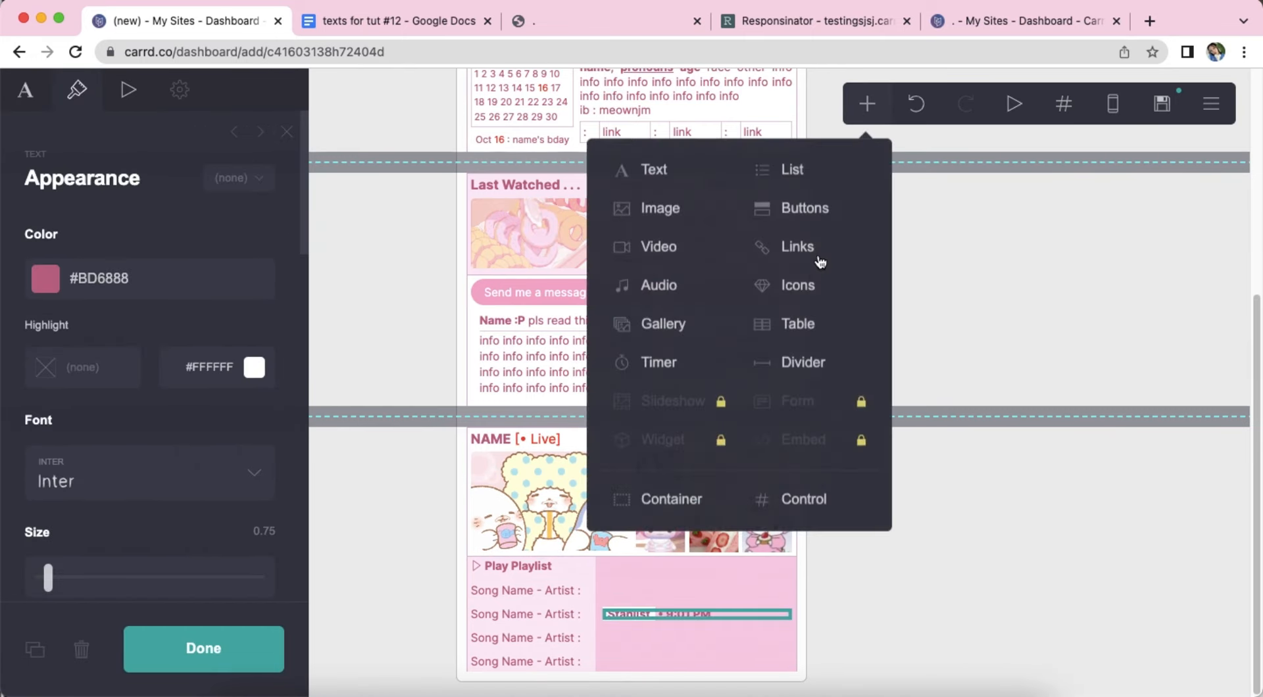
{"action": "left_click", "coordinate": [798, 324]}
{"action": "left_click", "coordinate": [88, 325]}
{"action": "key", "text": "ctrl+a"}
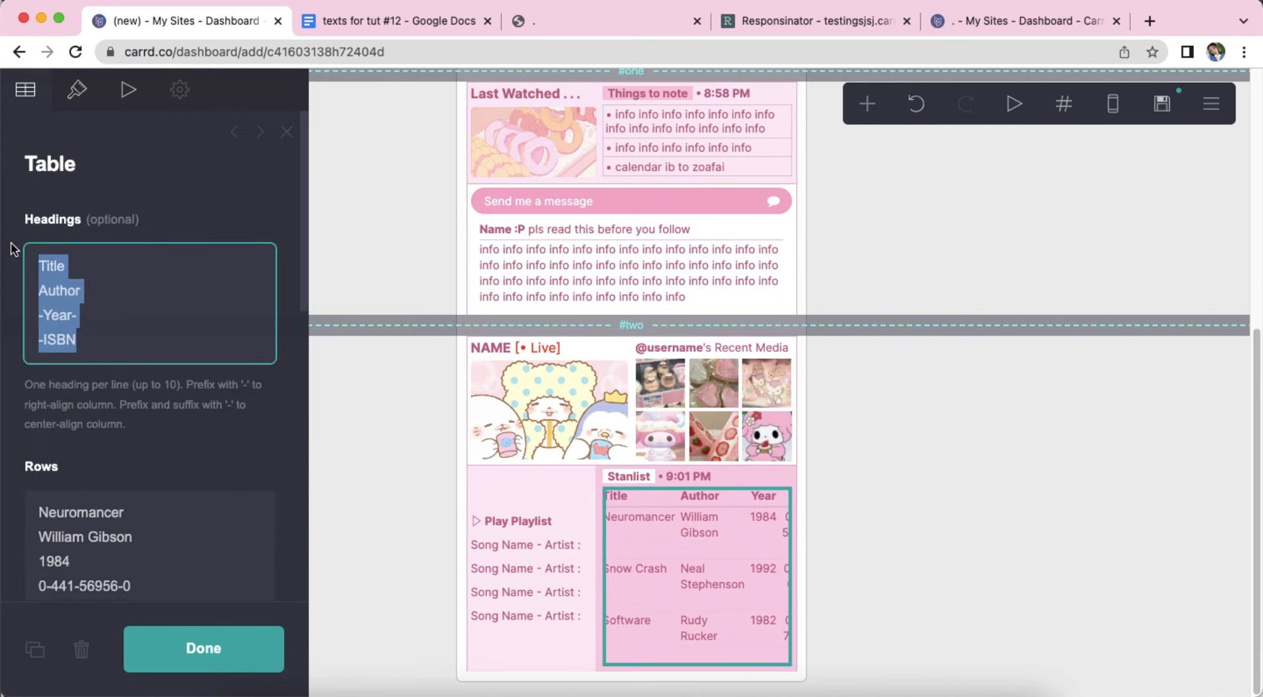
{"action": "key", "text": "BackSpace"}
- Replace the table's default rows with a single cell containing "info" repeated 13 times
{"action": "right_click", "coordinate": [166, 462]}
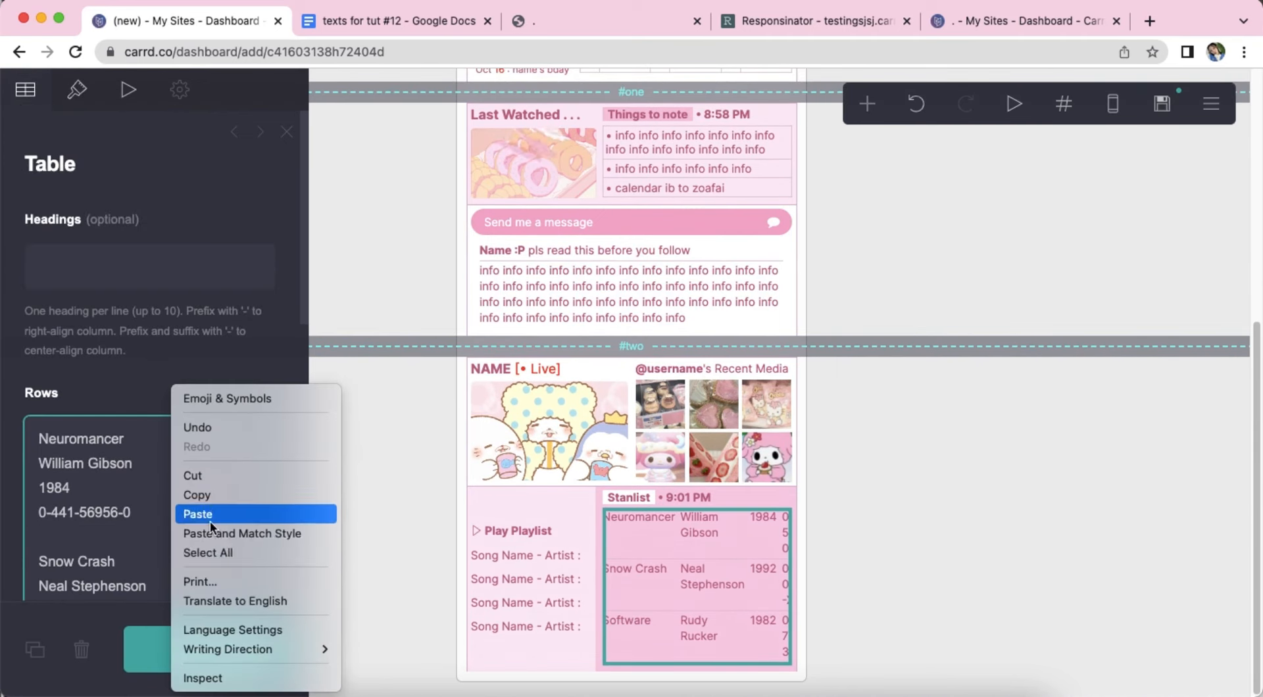
{"action": "left_click", "coordinate": [221, 551]}
{"action": "type", "text": "info info info info info info info info info info info info info info info info "}
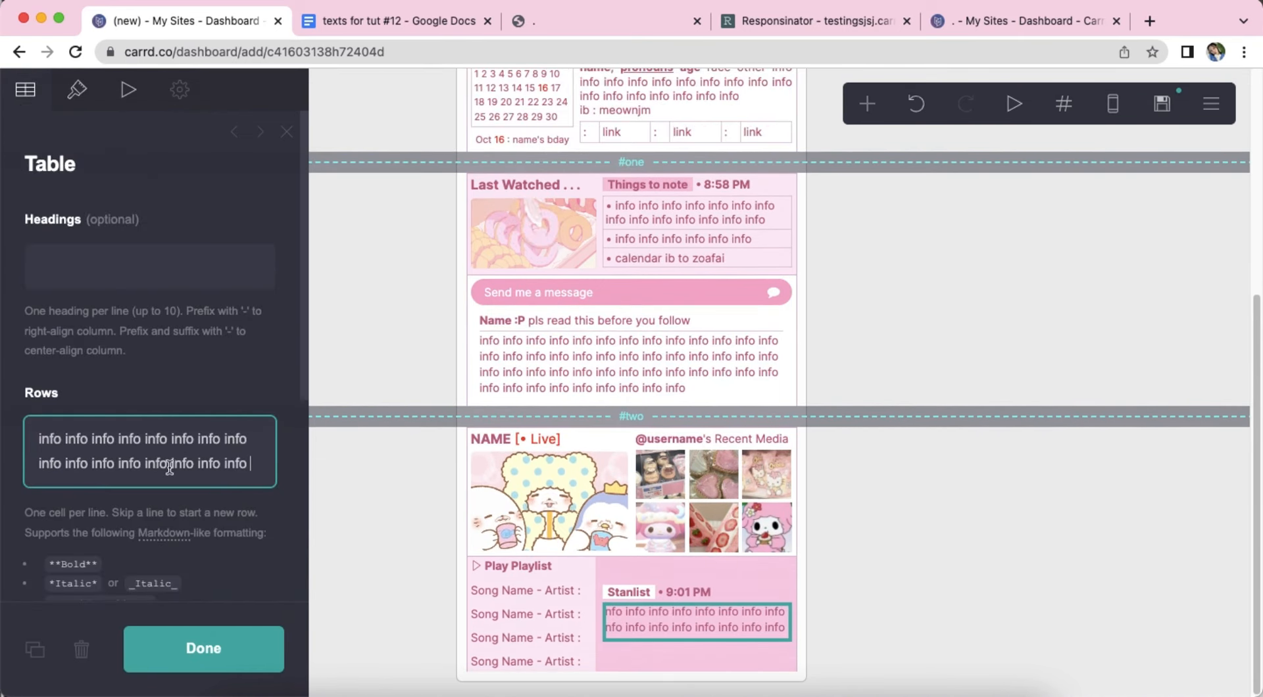
{"action": "type", "text": "if"}
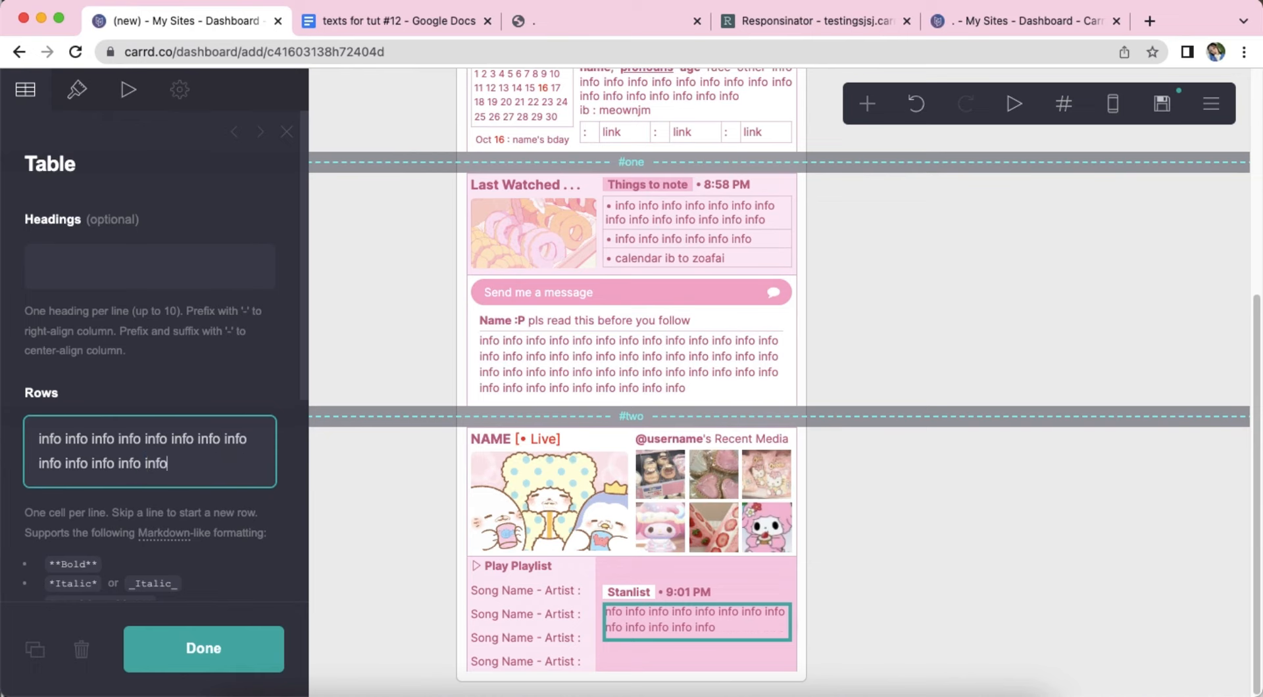
- Set the table's style to Grid and its border color to #FFFFFF
{"action": "left_click", "coordinate": [75, 100]}
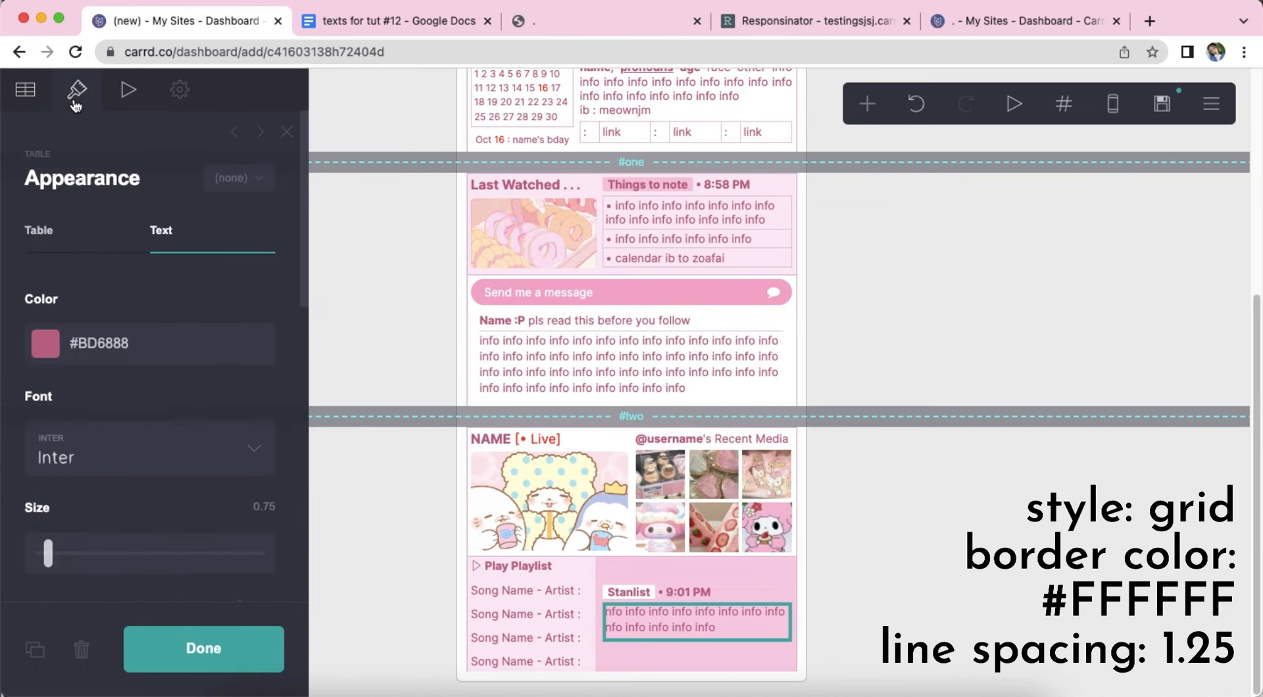
{"action": "left_click", "coordinate": [69, 239]}
{"action": "left_click", "coordinate": [266, 344]}
{"action": "left_click", "coordinate": [266, 368]}
{"action": "scroll", "coordinate": [155, 426], "scroll_direction": "down", "scroll_amount": 3}
{"action": "left_click", "coordinate": [155, 417]}
{"action": "left_click_drag", "start_coordinate": [156, 411], "coordinate": [8, 407]}
{"action": "key", "text": "super+v"}
{"action": "key", "text": "Return"}
{"action": "scroll", "coordinate": [113, 392], "scroll_direction": "up", "scroll_amount": 3}
- Set the line spacing of the table's text to 1.25
{"action": "left_click", "coordinate": [160, 231]}
{"action": "scroll", "coordinate": [187, 349], "scroll_direction": "down", "scroll_amount": 6}
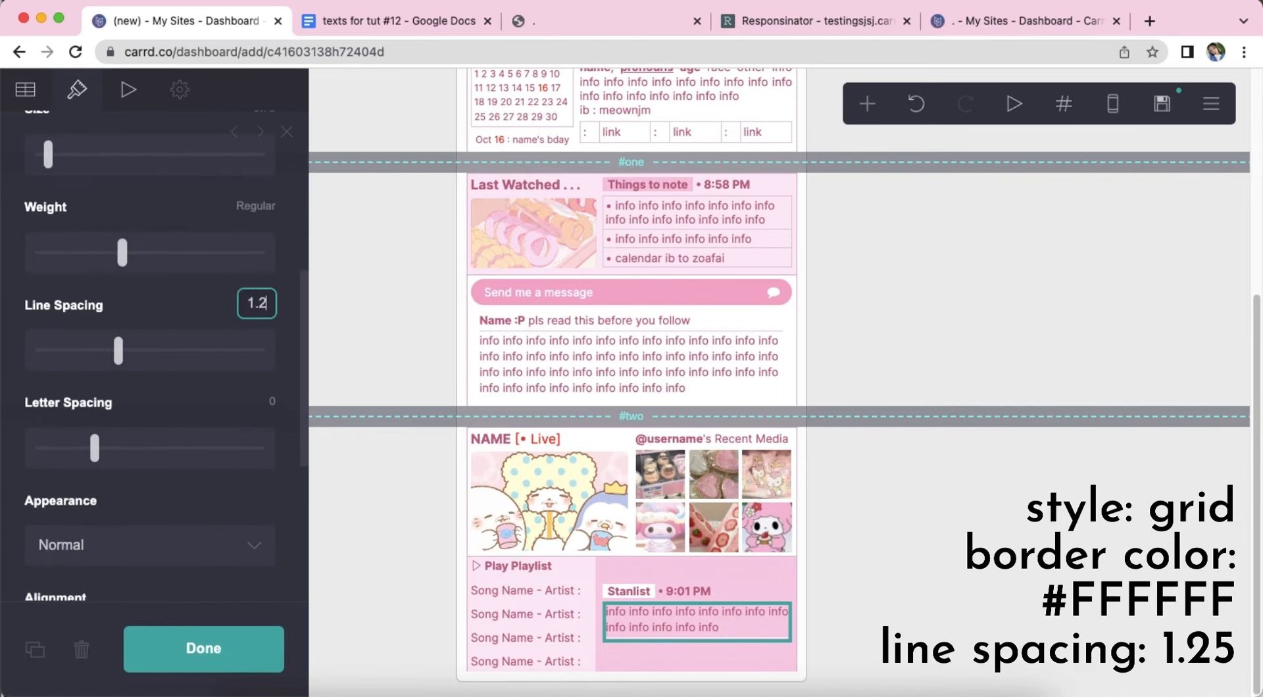
{"action": "type", "text": "5"}
{"action": "scroll", "coordinate": [200, 378], "scroll_direction": "down", "scroll_amount": 5}
{"action": "left_click", "coordinate": [951, 612]}
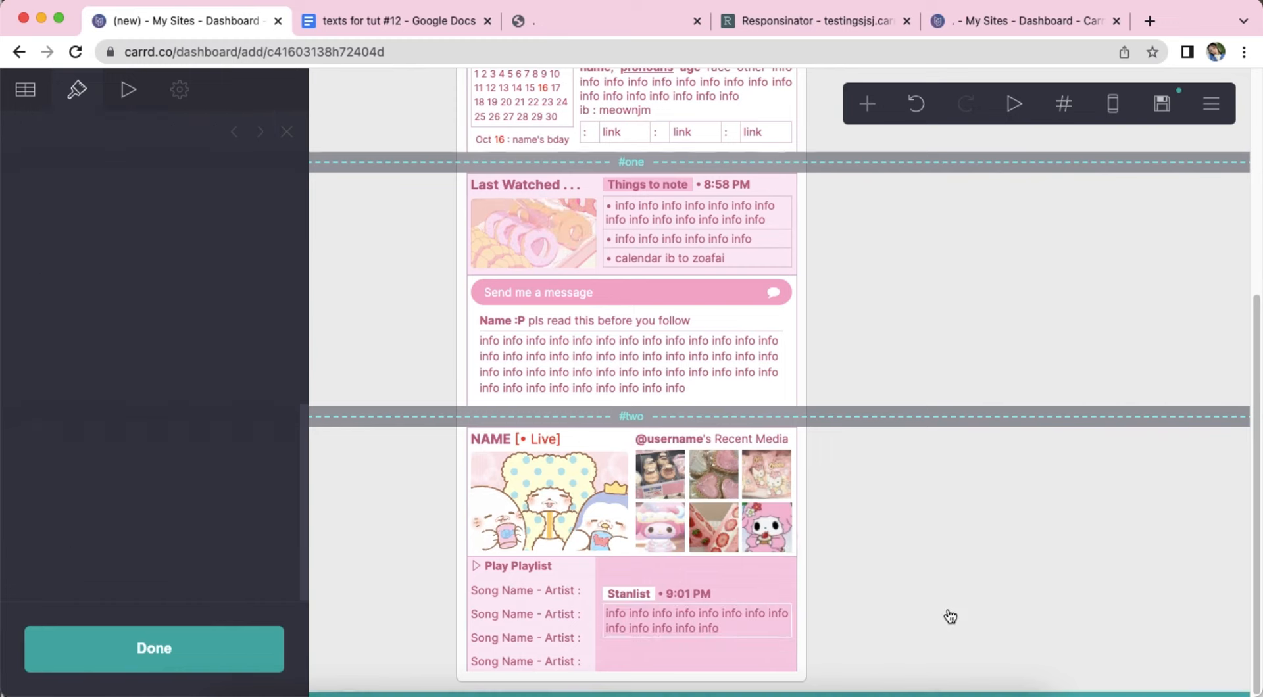
- Duplicate the Stanlist text below the table and replace its content with "==\s Music \s== • 9:01 PM" from the Google Docs texts document
{"action": "left_click", "coordinate": [719, 596]}
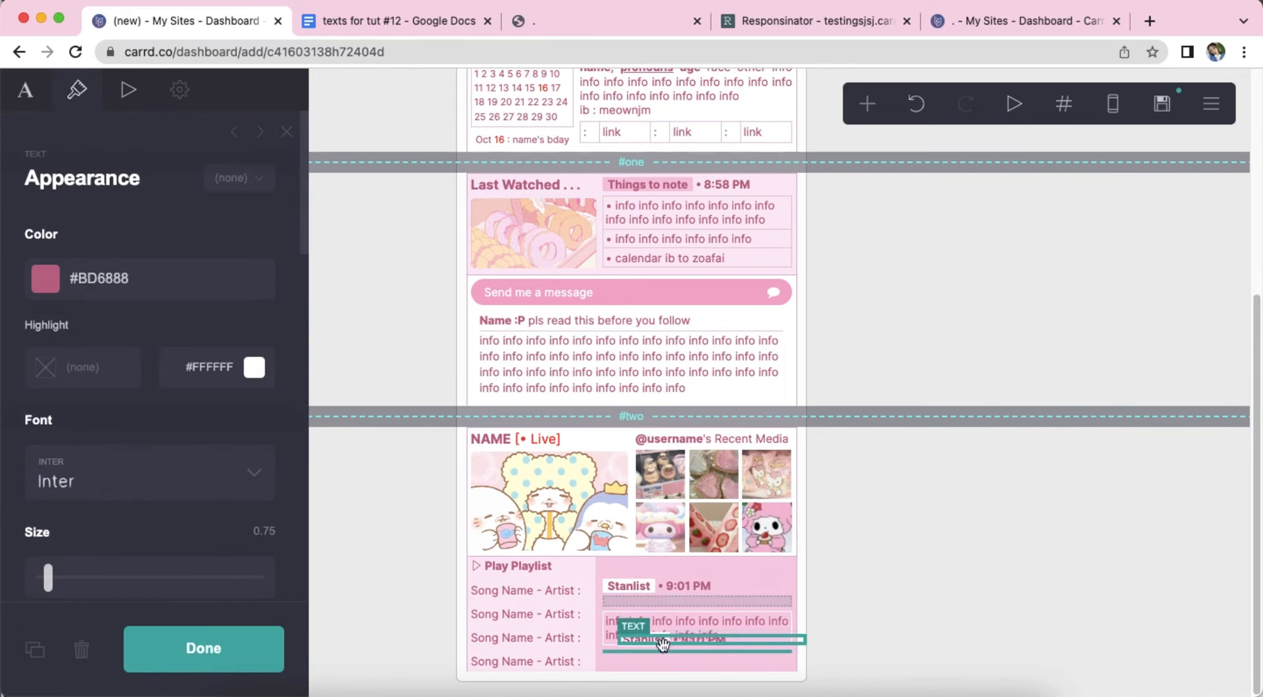
{"action": "left_click", "coordinate": [24, 89]}
{"action": "left_click", "coordinate": [392, 21]}
{"action": "scroll", "coordinate": [380, 385], "scroll_direction": "down", "scroll_amount": 2}
{"action": "left_click_drag", "start_coordinate": [345, 393], "coordinate": [584, 395]}
{"action": "right_click", "coordinate": [507, 395]}
{"action": "left_click", "coordinate": [536, 412]}
{"action": "left_click", "coordinate": [195, 21]}
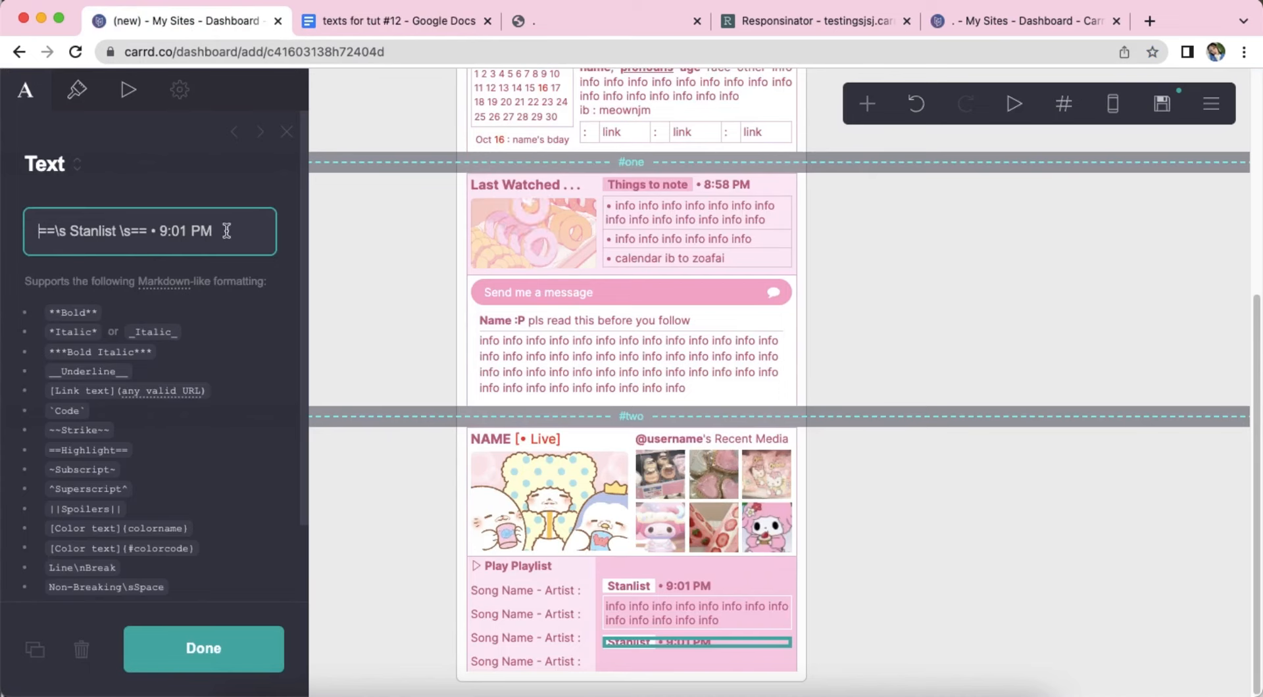
{"action": "right_click", "coordinate": [98, 231]}
{"action": "left_click", "coordinate": [139, 382]}
{"action": "left_click", "coordinate": [989, 578]}
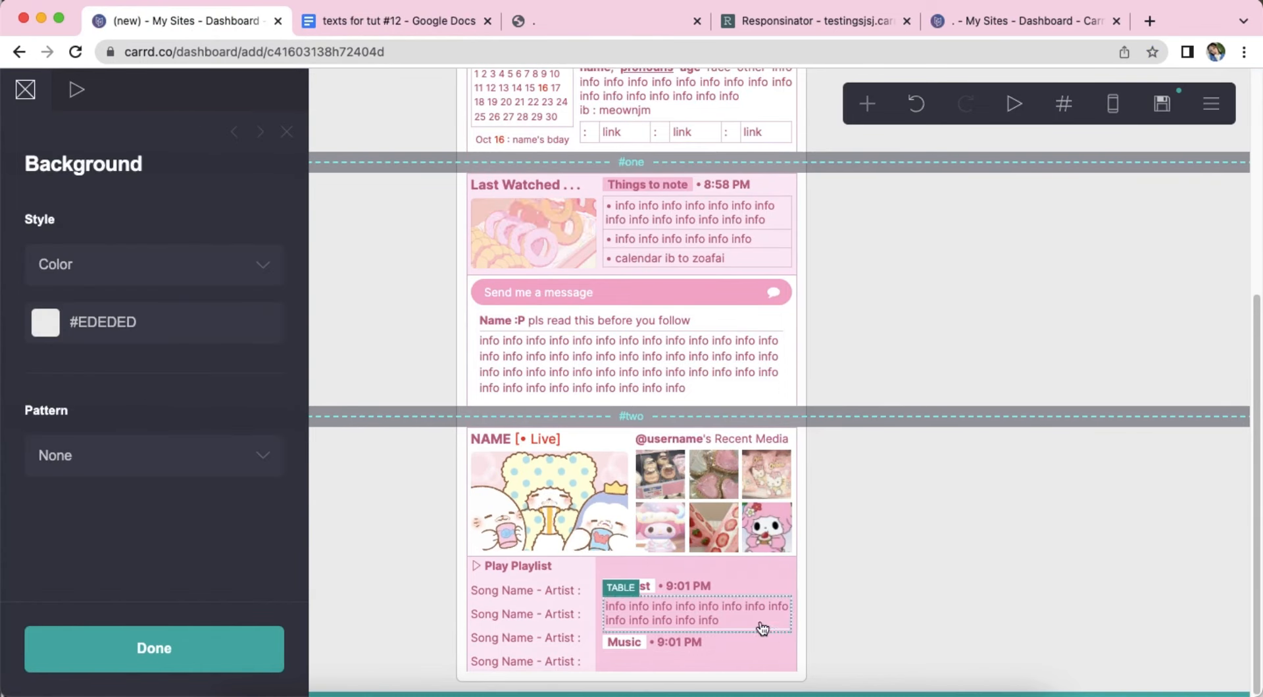
- Duplicate the info table and place the copy below the Music text
{"action": "left_click_drag", "start_coordinate": [671, 614], "coordinate": [694, 661]}
{"action": "left_click", "coordinate": [899, 583]}
- Add a control element at the end of the page and make it a Footer Marker
{"action": "left_click", "coordinate": [867, 104]}
{"action": "left_click", "coordinate": [806, 498]}
{"action": "left_click", "coordinate": [150, 263]}
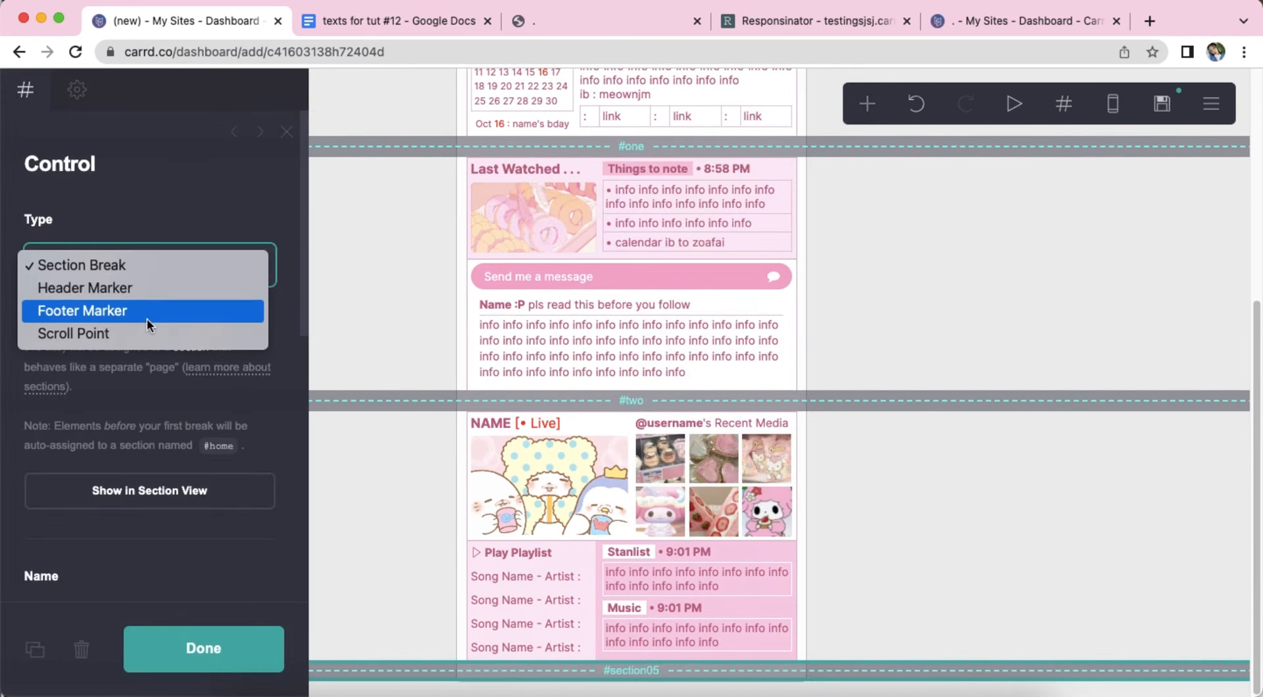
{"action": "left_click", "coordinate": [147, 315]}
- Add a container below the footer marker with the Columns type, its left column 60% and right column 40% wide
{"action": "left_click", "coordinate": [867, 104]}
{"action": "left_click", "coordinate": [643, 496]}
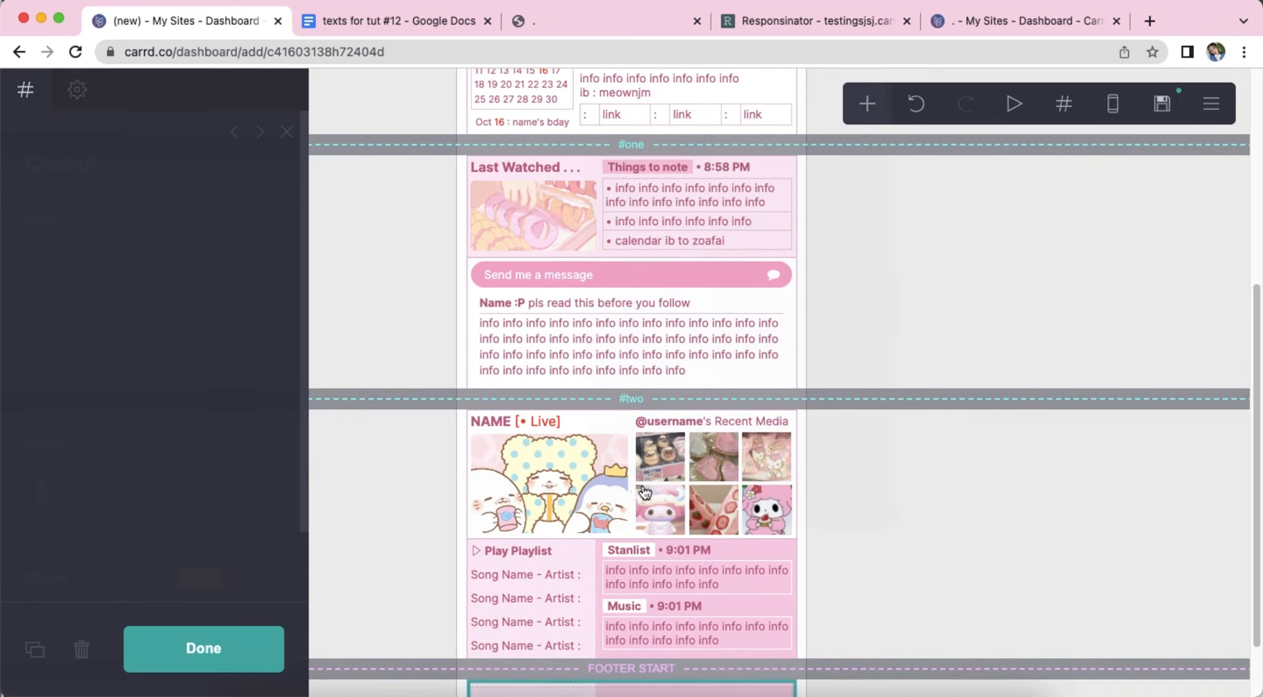
{"action": "left_click", "coordinate": [25, 89]}
{"action": "left_click", "coordinate": [149, 263]}
{"action": "left_click", "coordinate": [127, 284]}
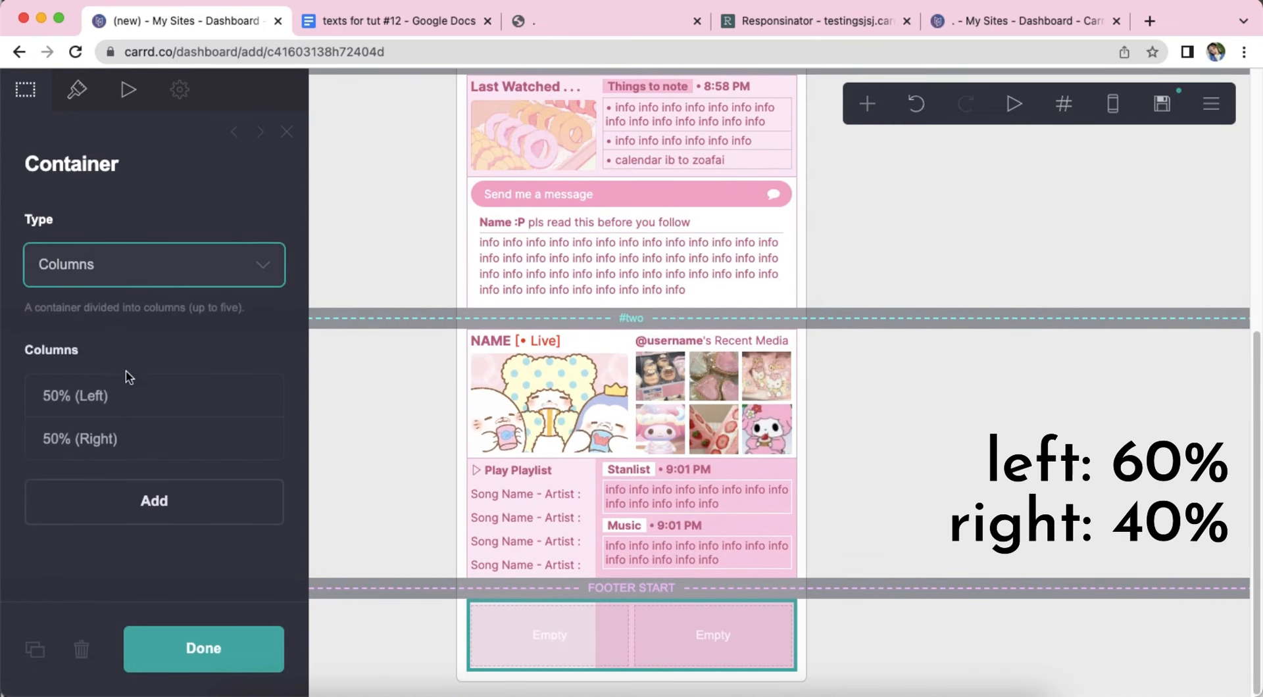
{"action": "left_click", "coordinate": [106, 395]}
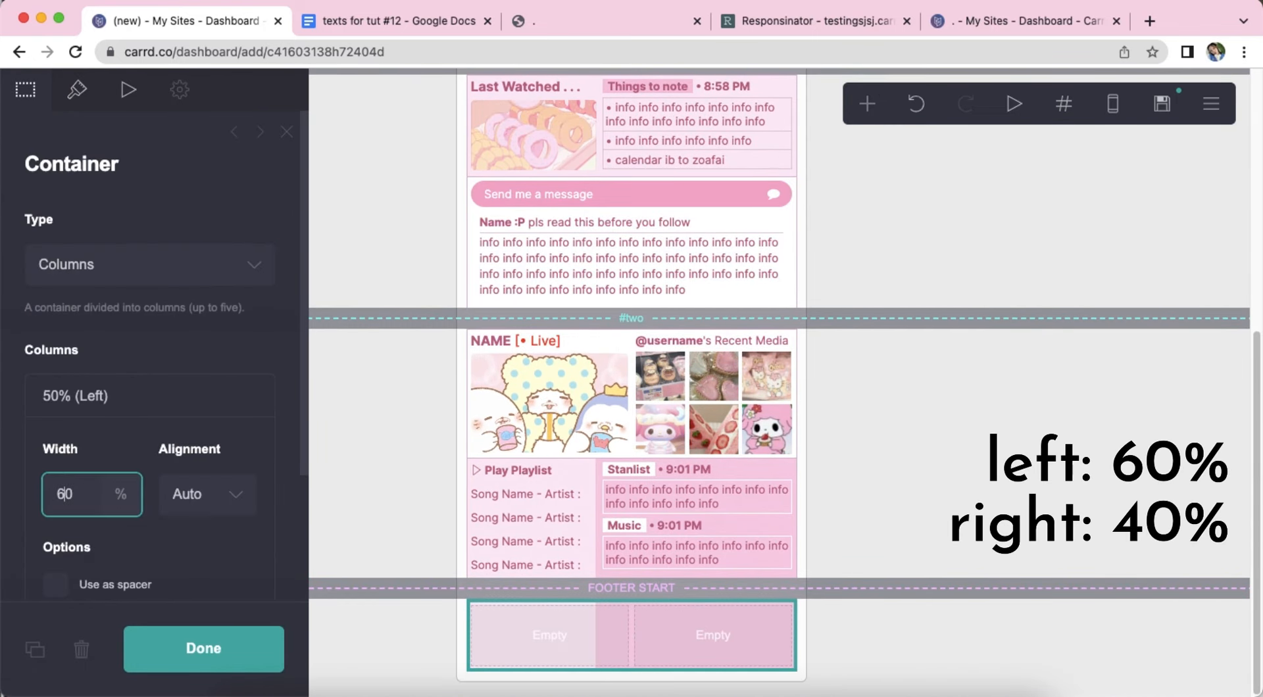
{"action": "left_click", "coordinate": [128, 403]}
- Set the footer container's vertical padding to 0.25 and its gutters to 0
{"action": "left_click", "coordinate": [74, 97]}
{"action": "type", "text": ".25"}
{"action": "key", "text": "Return"}
{"action": "left_click", "coordinate": [263, 459]}
{"action": "type", "text": "0"}
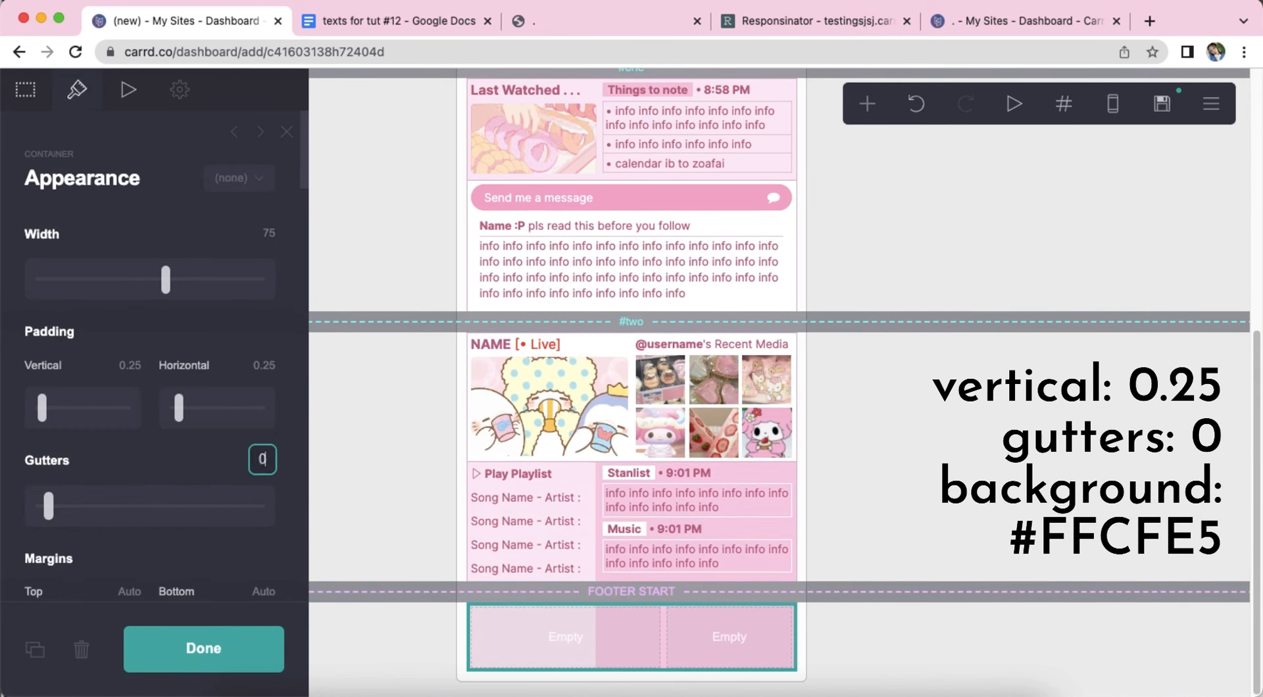
- Change the footer container's background from a gradient to the solid color #FFCFE5
{"action": "scroll", "coordinate": [141, 426], "scroll_direction": "down", "scroll_amount": 10}
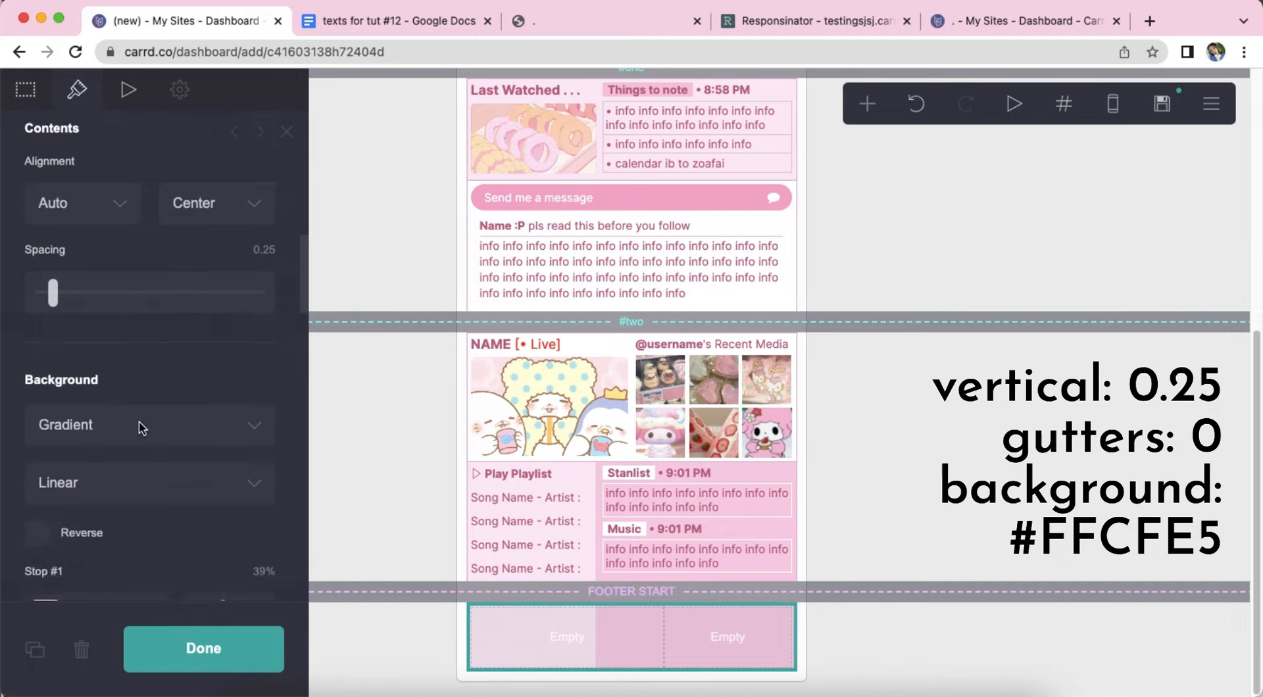
{"action": "left_click", "coordinate": [124, 289]}
{"action": "left_click", "coordinate": [124, 268]}
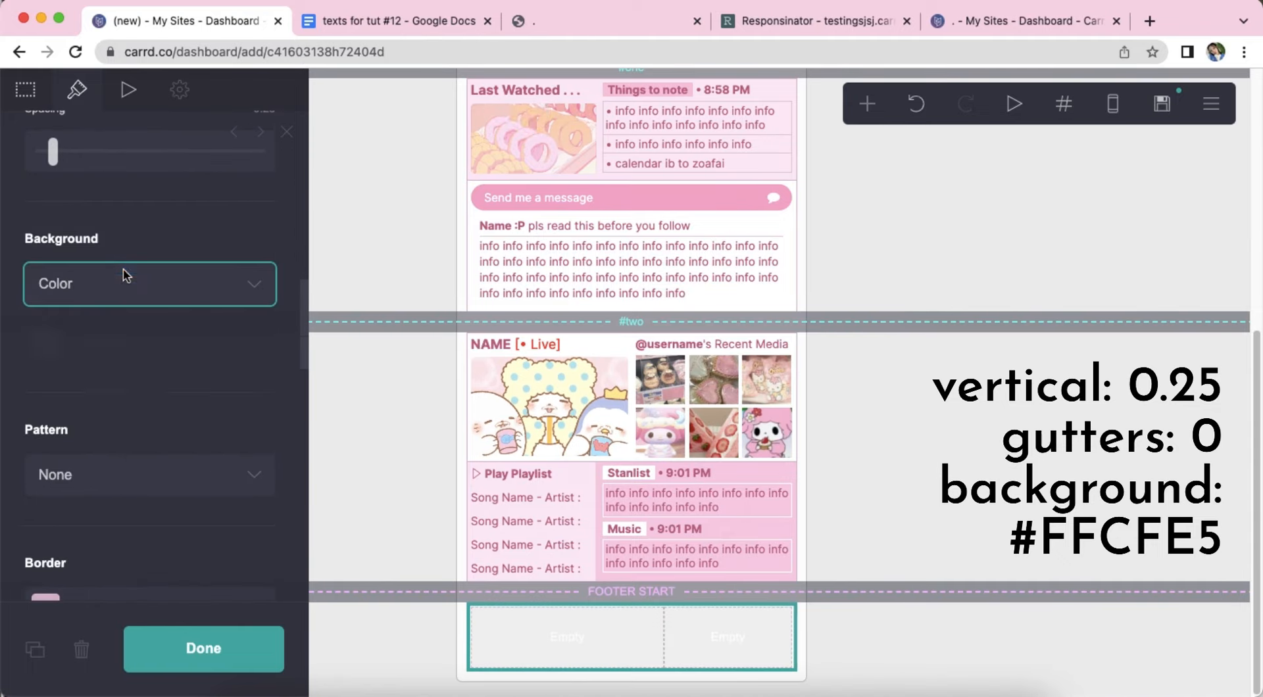
{"action": "left_click", "coordinate": [161, 342]}
{"action": "type", "text": "FFCFE5"}
{"action": "key", "text": "Return"}
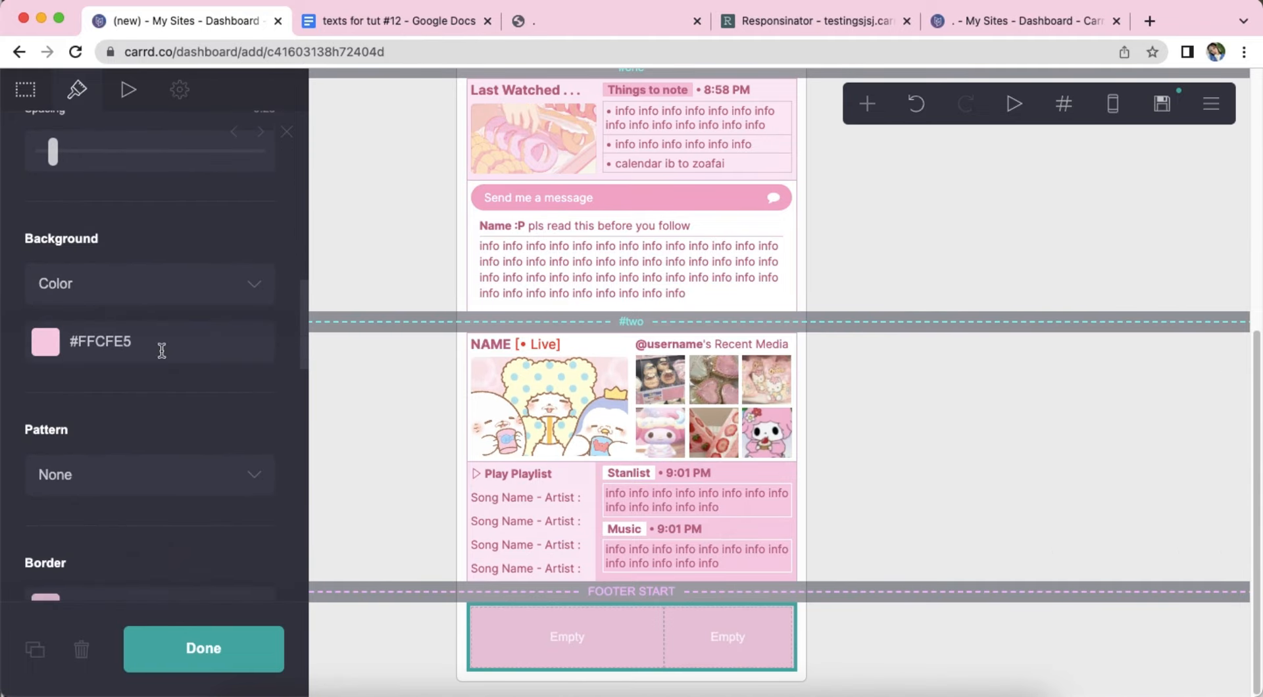
- Apply the Lines (Vertical) pattern to the footer container's background
{"action": "scroll", "coordinate": [160, 425], "scroll_direction": "down", "scroll_amount": 3}
{"action": "left_click", "coordinate": [123, 323]}
{"action": "scroll", "coordinate": [124, 329], "scroll_direction": "down", "scroll_amount": 5}
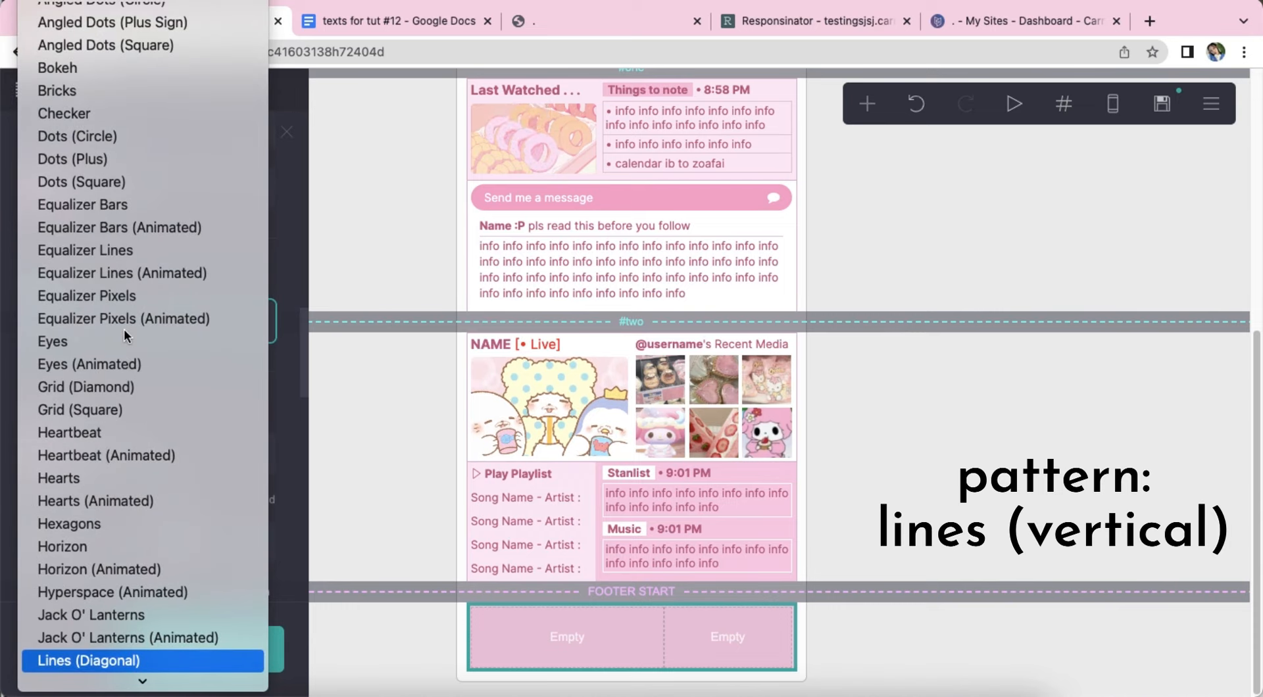
{"action": "left_click", "coordinate": [100, 650]}
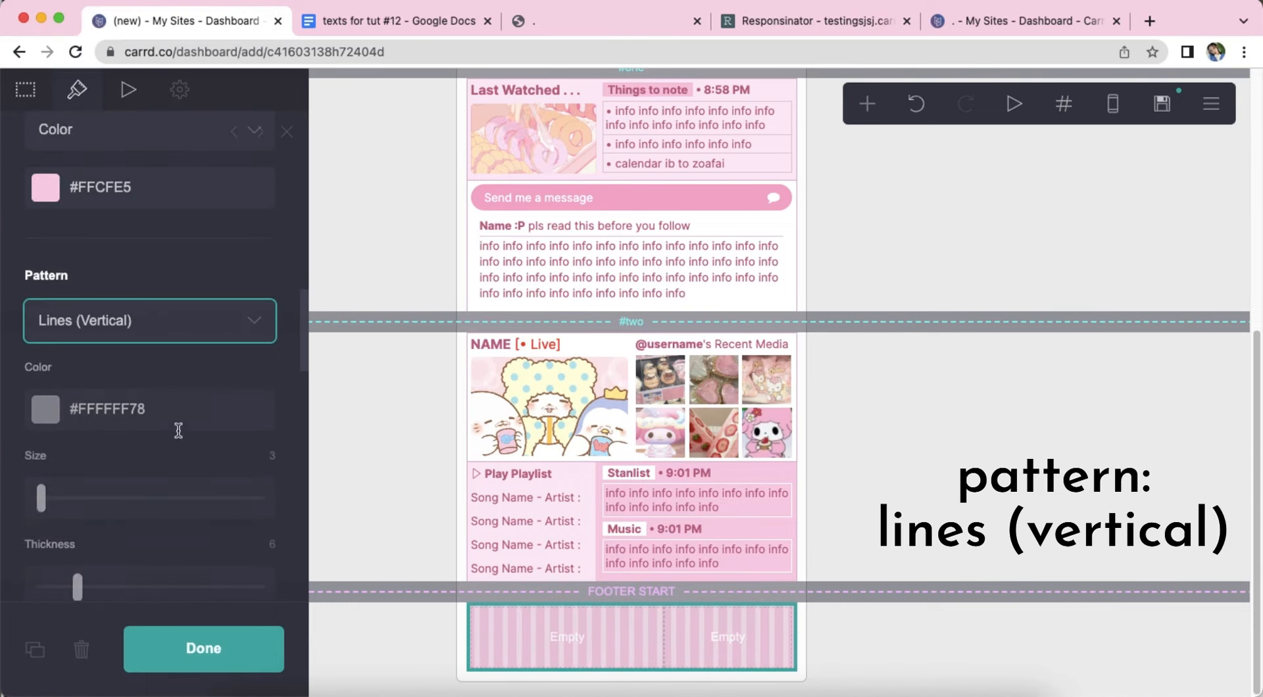
- Enable the bottom edge of the footer container's border
{"action": "scroll", "coordinate": [158, 441], "scroll_direction": "down", "scroll_amount": 5}
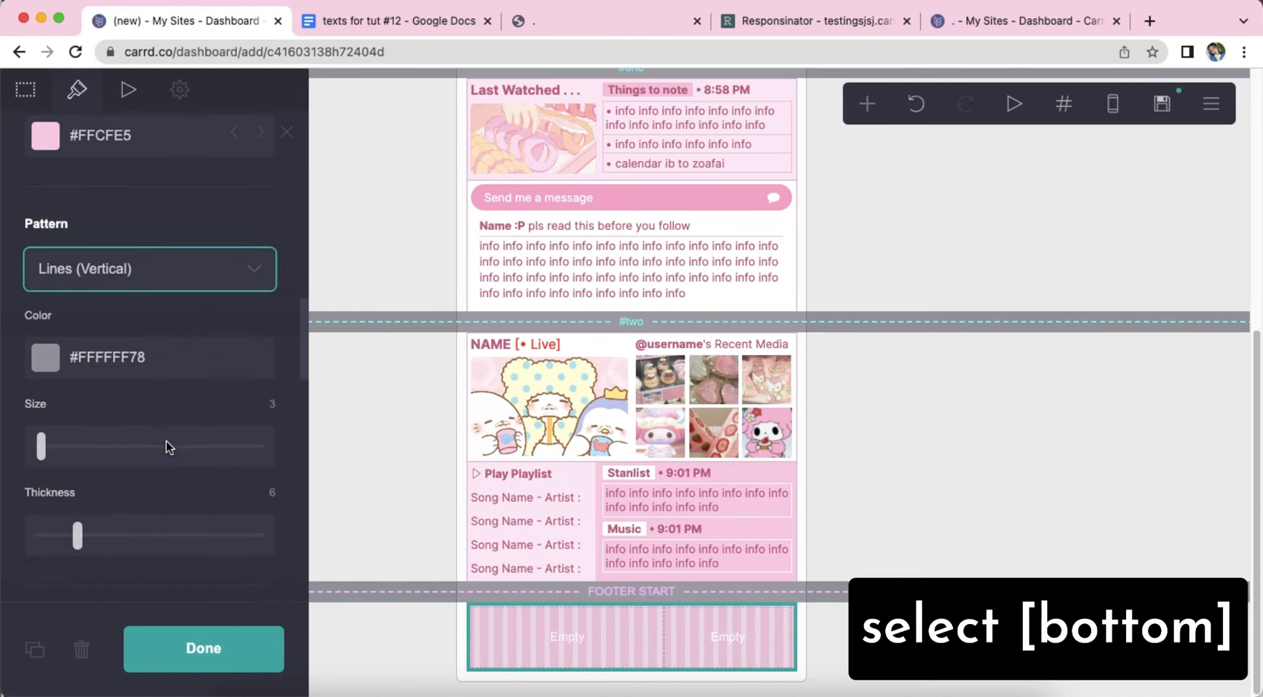
{"action": "scroll", "coordinate": [116, 441], "scroll_direction": "down", "scroll_amount": 5}
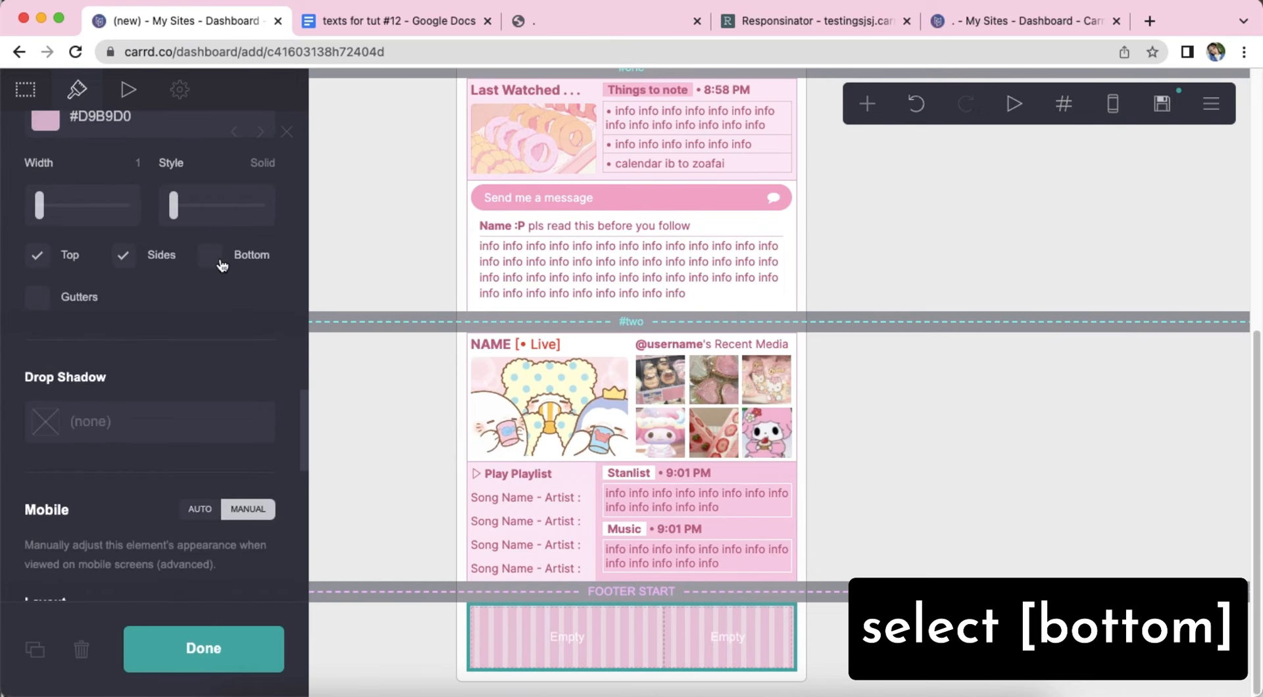
{"action": "scroll", "coordinate": [212, 299], "scroll_direction": "down", "scroll_amount": 5}
{"action": "left_click", "coordinate": [874, 637]}
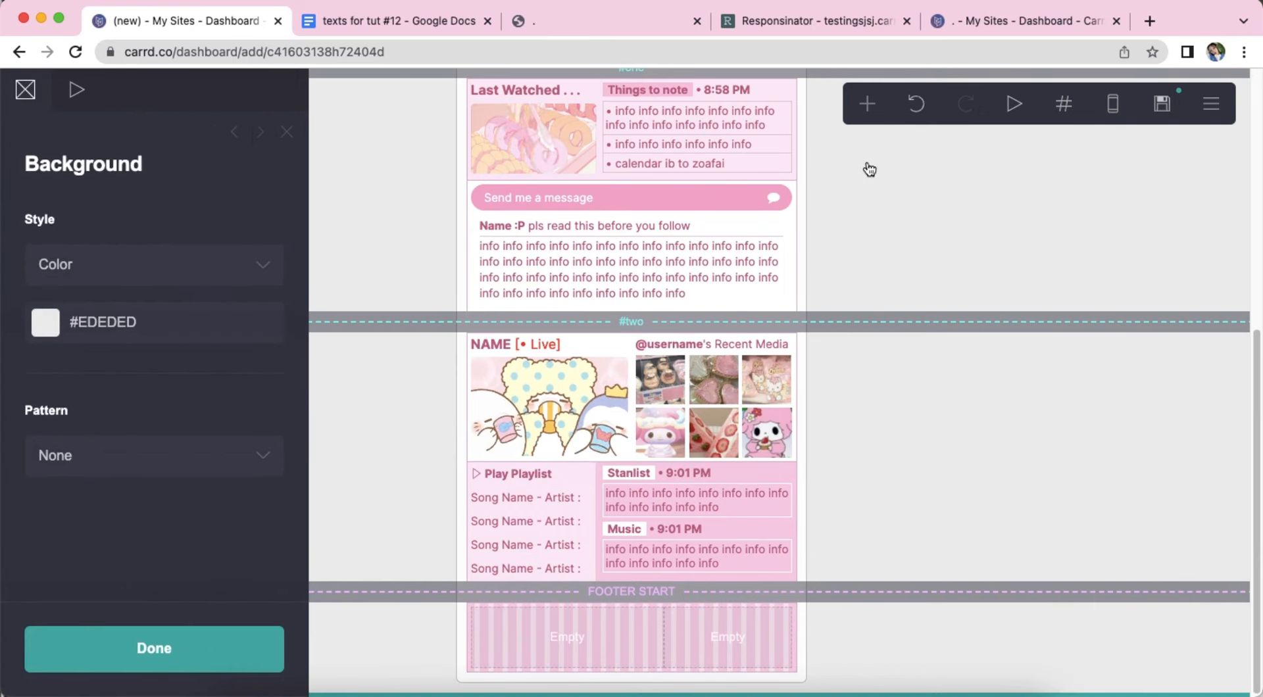
- Add a text in the footer's 60% column with "[About Me](#) | [Guidelines](#one) | [Love List](#two)" copied from the Google Docs texts document
{"action": "left_click", "coordinate": [867, 103]}
{"action": "left_click", "coordinate": [722, 179]}
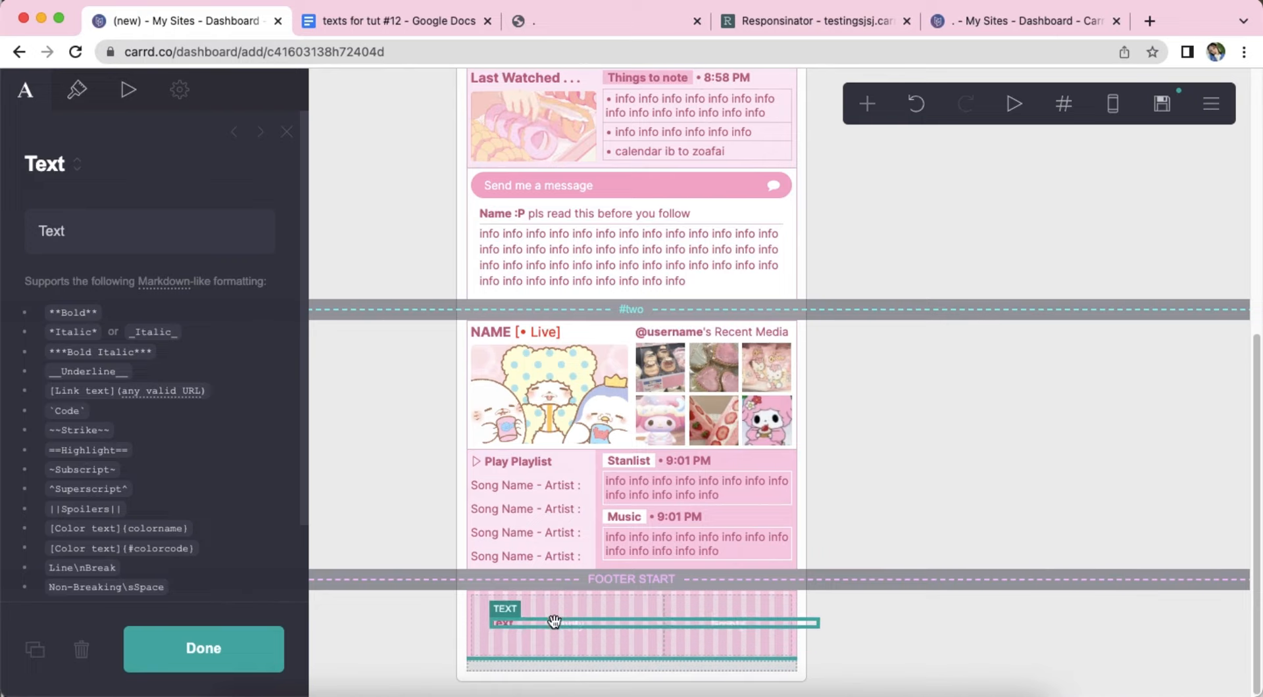
{"action": "left_click", "coordinate": [388, 20]}
{"action": "left_click_drag", "start_coordinate": [349, 437], "coordinate": [728, 438]}
{"action": "right_click", "coordinate": [700, 437]}
{"action": "left_click", "coordinate": [723, 454]}
{"action": "left_click", "coordinate": [145, 22]}
{"action": "right_click", "coordinate": [87, 231]}
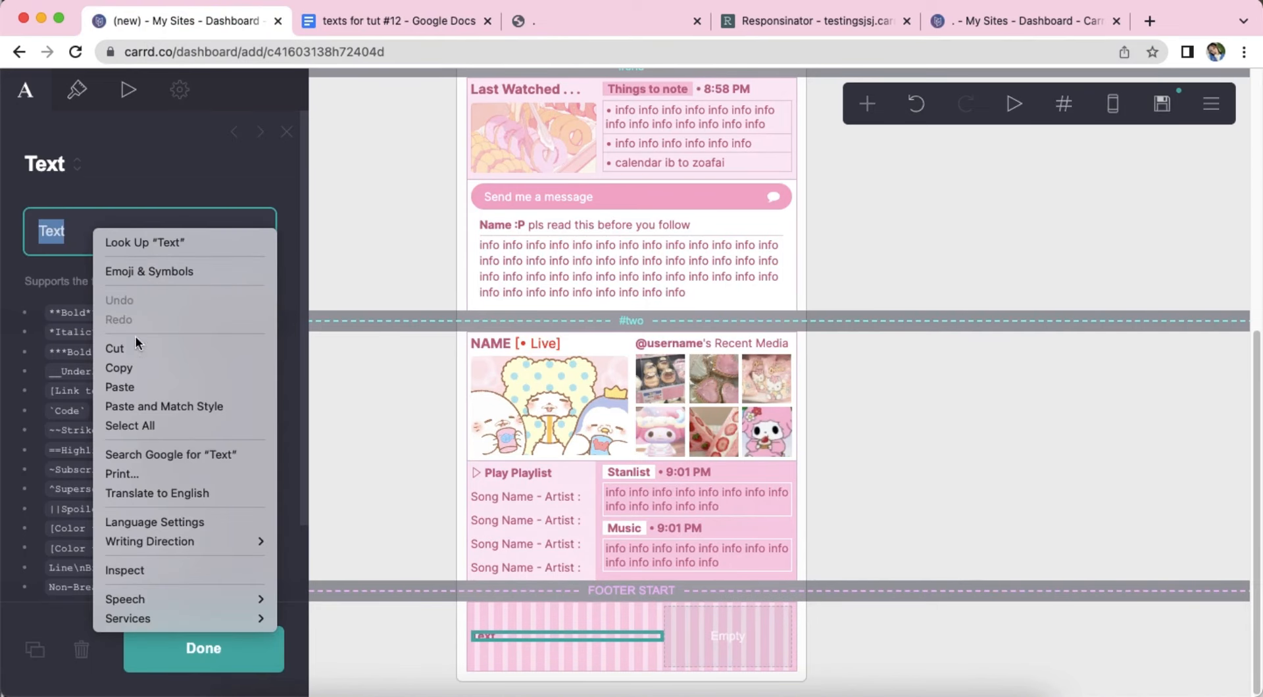
{"action": "left_click", "coordinate": [197, 385]}
- Set the footer text's link hover color to #FFFFFF and clear its normal link color
{"action": "left_click", "coordinate": [102, 101]}
{"action": "left_click", "coordinate": [230, 367]}
{"action": "left_click", "coordinate": [31, 365]}
{"action": "left_click", "coordinate": [123, 380]}
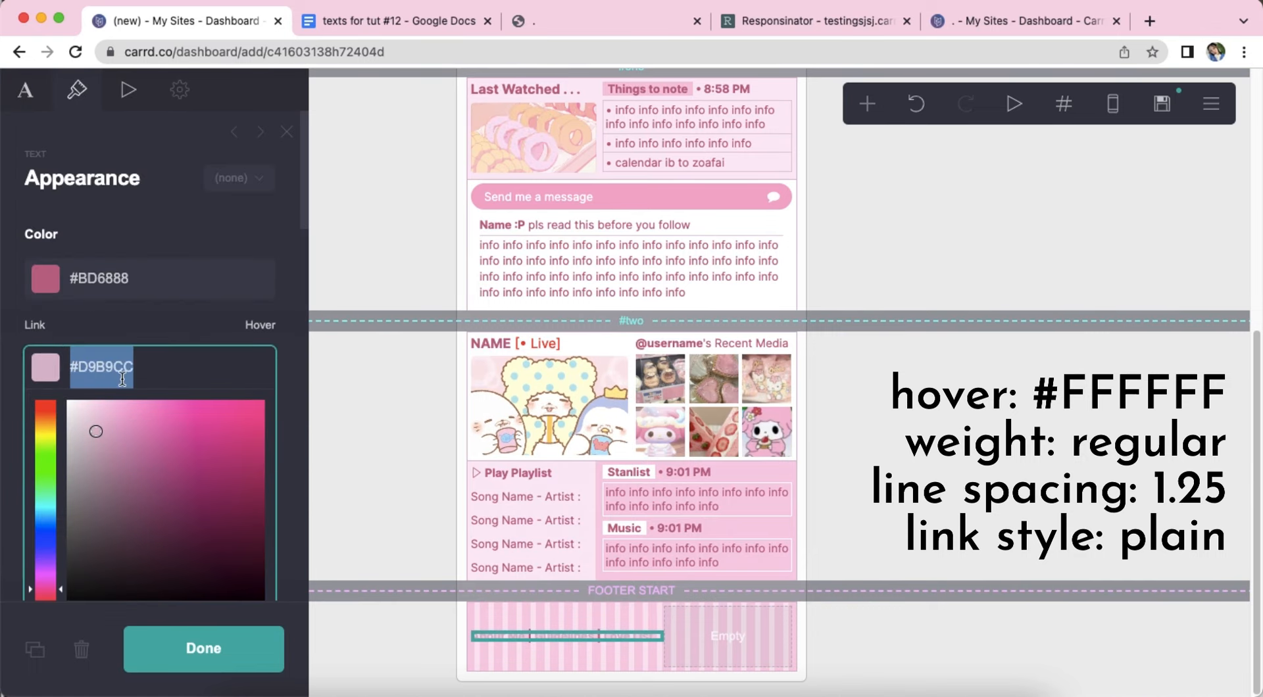
{"action": "key", "text": "BackSpace"}
{"action": "key", "text": "Return"}
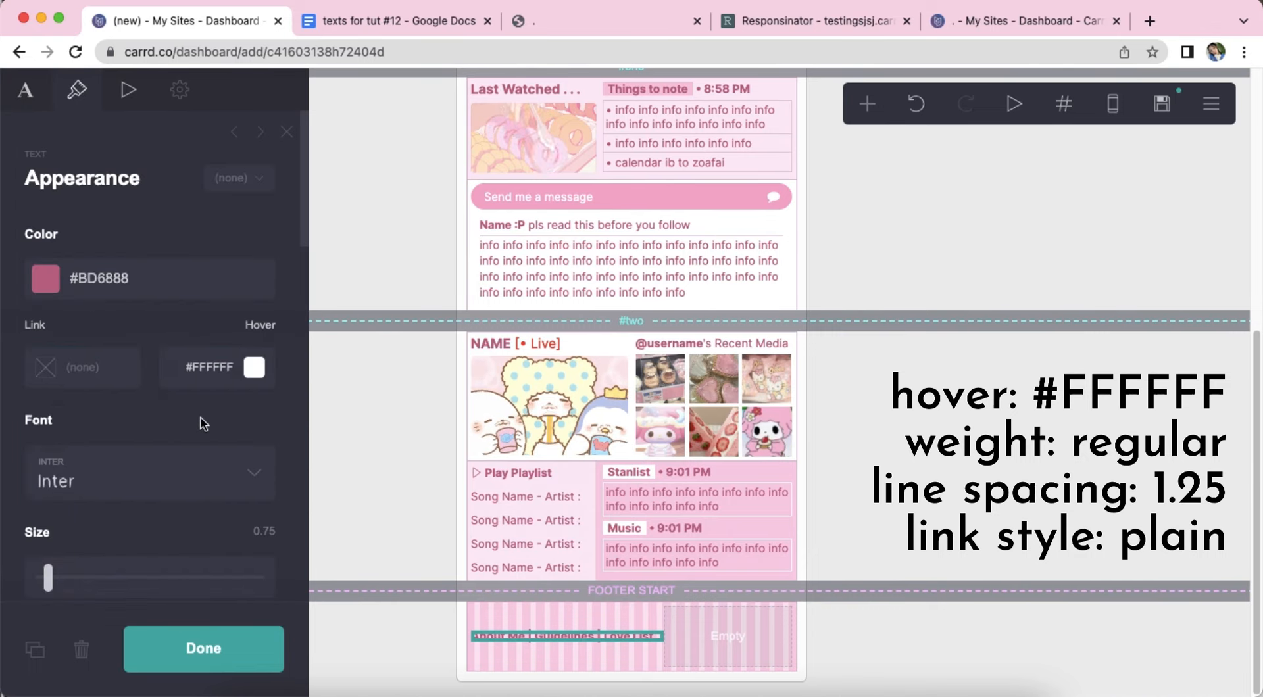
- Set the footer link text's weight to Regular, line spacing to 1.25 and link style to Plain
{"action": "scroll", "coordinate": [211, 413], "scroll_direction": "down", "scroll_amount": 3}
{"action": "scroll", "coordinate": [164, 472], "scroll_direction": "down", "scroll_amount": 2}
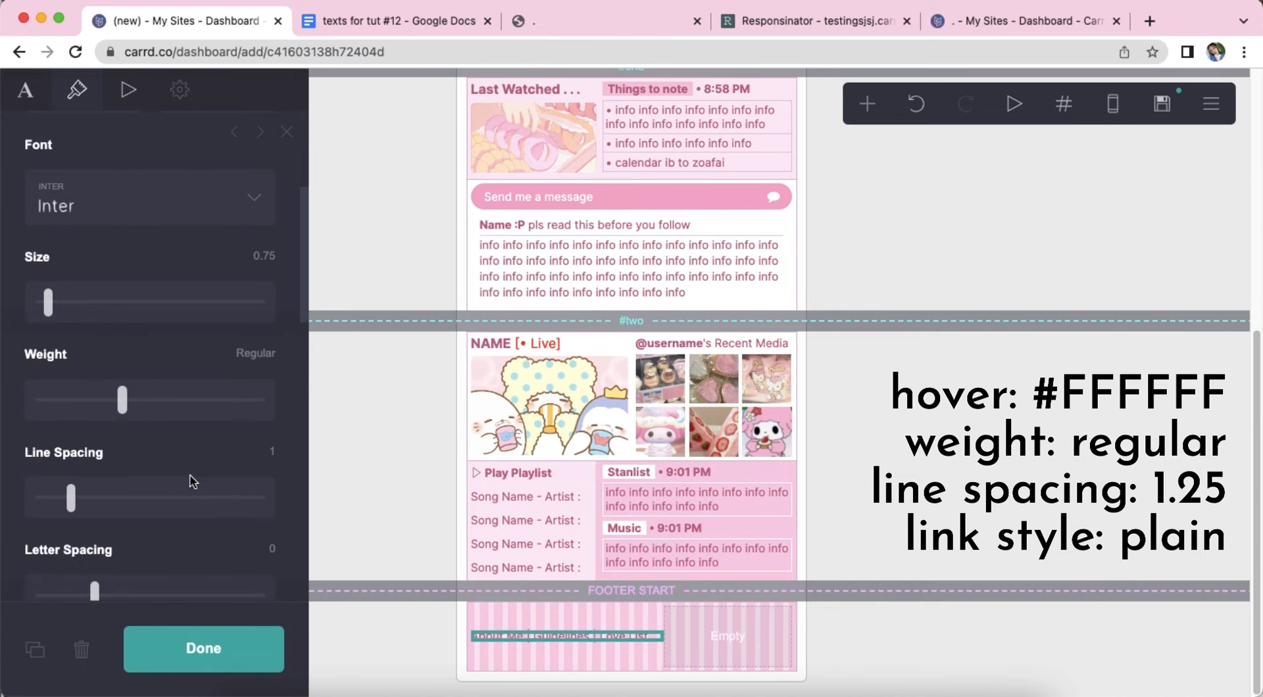
{"action": "scroll", "coordinate": [191, 457], "scroll_direction": "down", "scroll_amount": 6}
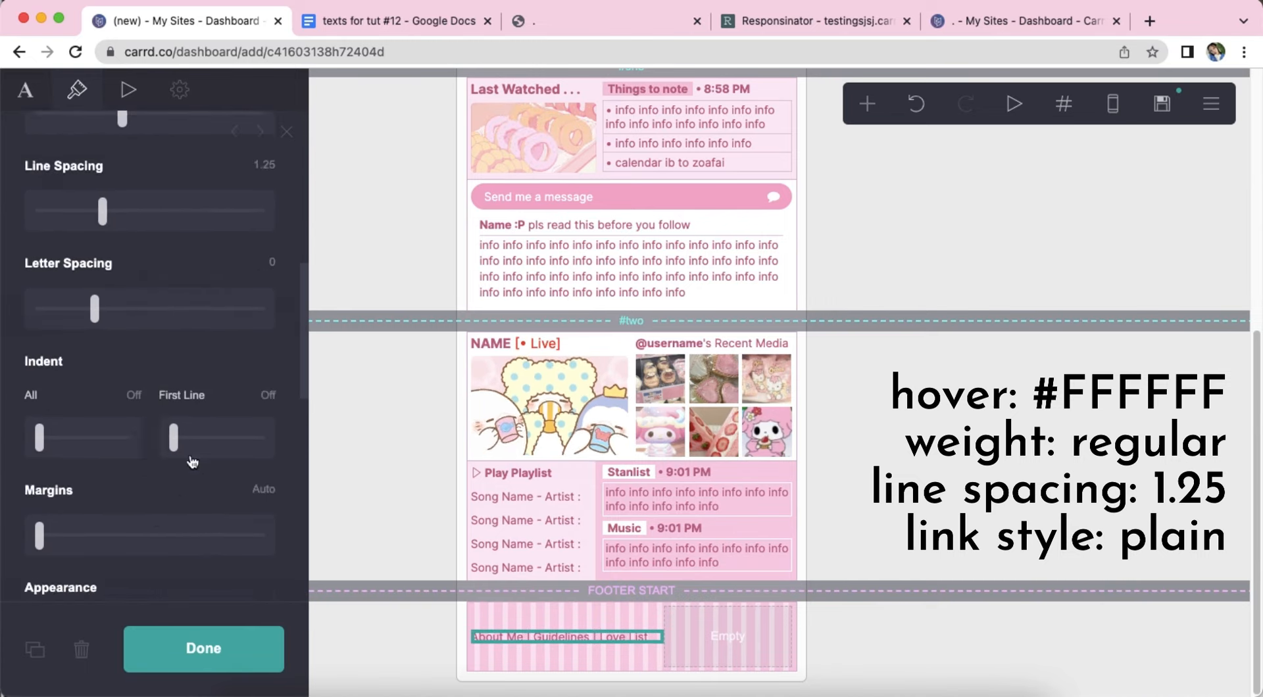
{"action": "left_click", "coordinate": [177, 447]}
{"action": "left_click", "coordinate": [138, 465]}
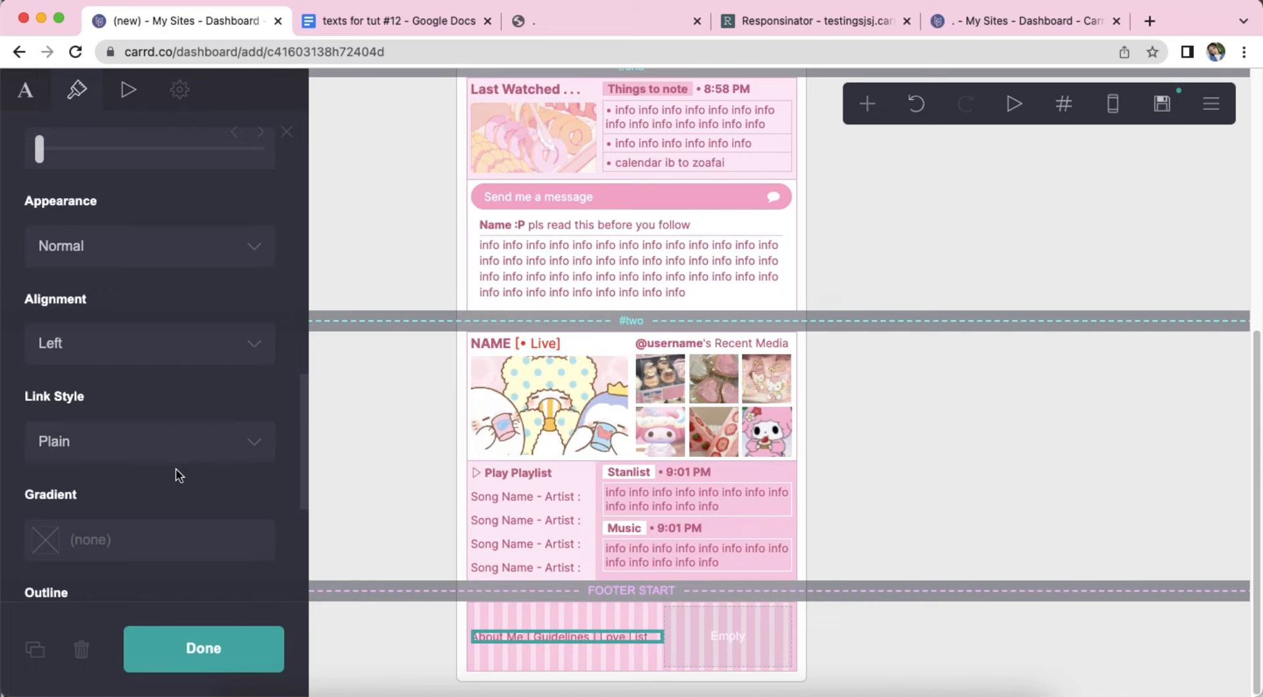
{"action": "scroll", "coordinate": [175, 473], "scroll_direction": "down", "scroll_amount": 5}
{"action": "left_click", "coordinate": [912, 652]}
- Add another text element and place it in the footer container's empty 40% column
{"action": "left_click", "coordinate": [867, 103]}
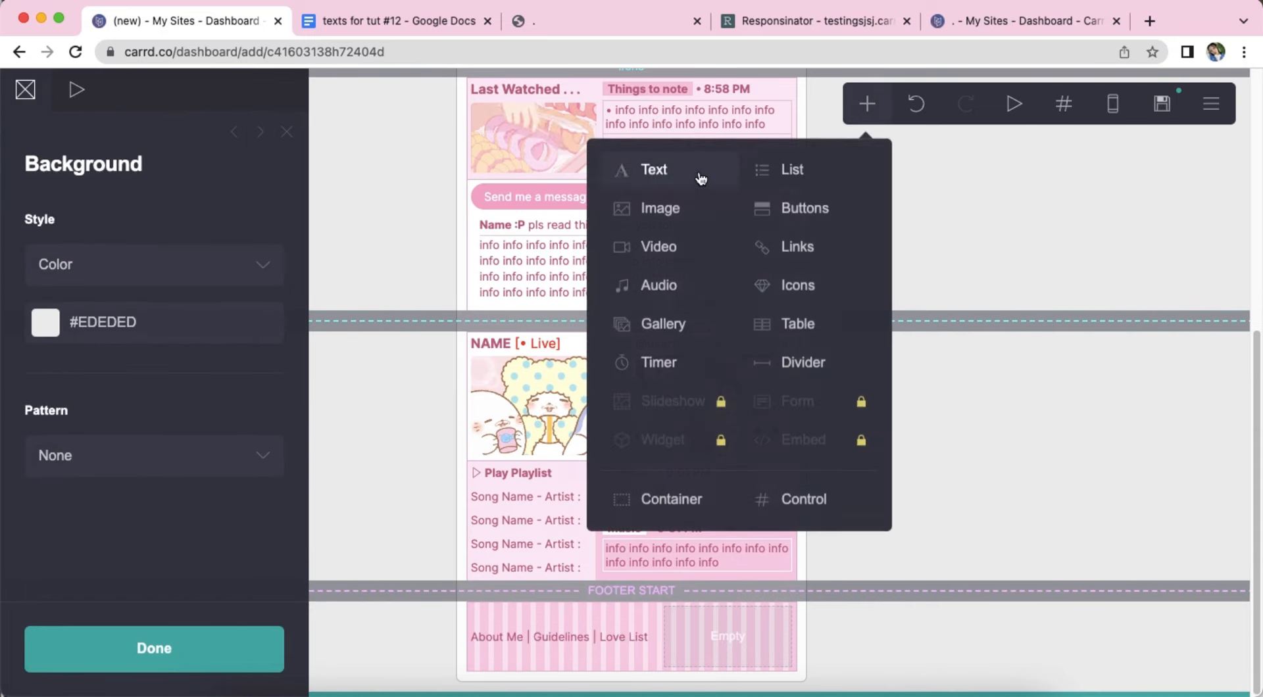
{"action": "left_click", "coordinate": [702, 176]}
{"action": "left_click_drag", "start_coordinate": [606, 669], "coordinate": [733, 620]}
- Fill the new footer text with the highlighted symbol and "==\sOptions\s==" line copied from the Google Docs texts document
{"action": "left_click", "coordinate": [25, 90]}
{"action": "left_click", "coordinate": [338, 26]}
{"action": "scroll", "coordinate": [349, 369], "scroll_direction": "down", "scroll_amount": 2}
{"action": "left_click_drag", "start_coordinate": [350, 400], "coordinate": [553, 401]}
{"action": "key", "text": "super+c"}
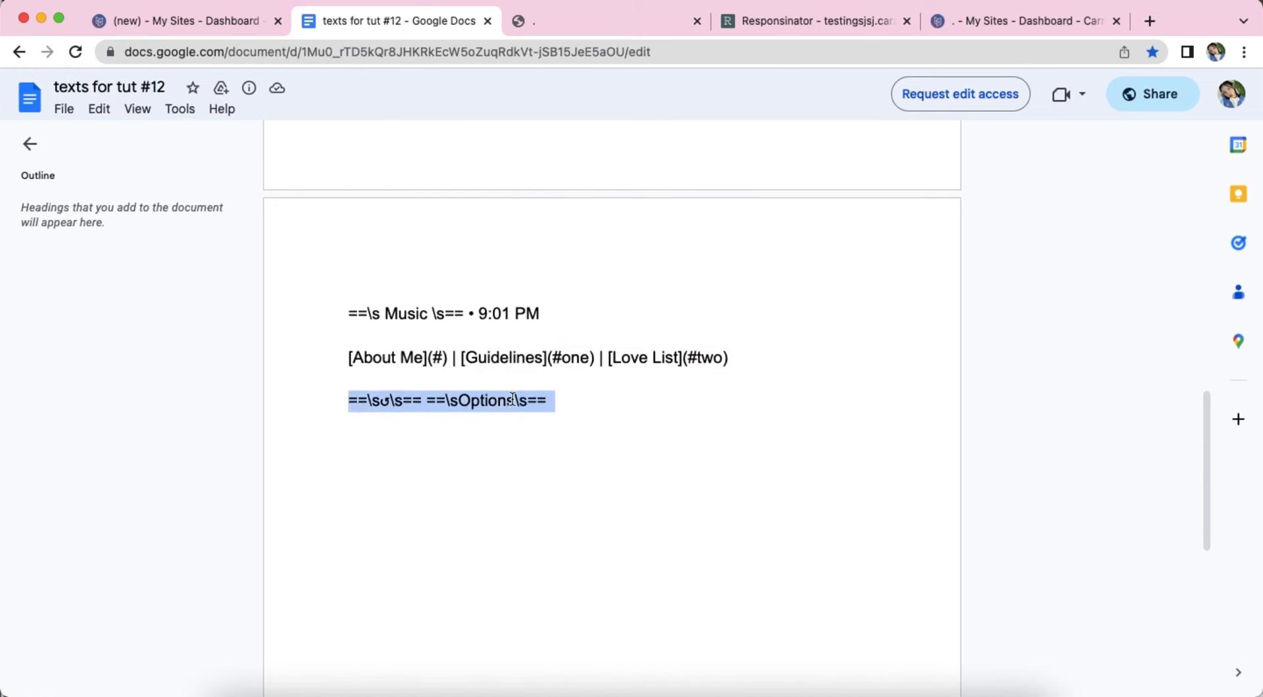
{"action": "left_click", "coordinate": [174, 26]}
{"action": "right_click", "coordinate": [52, 231]}
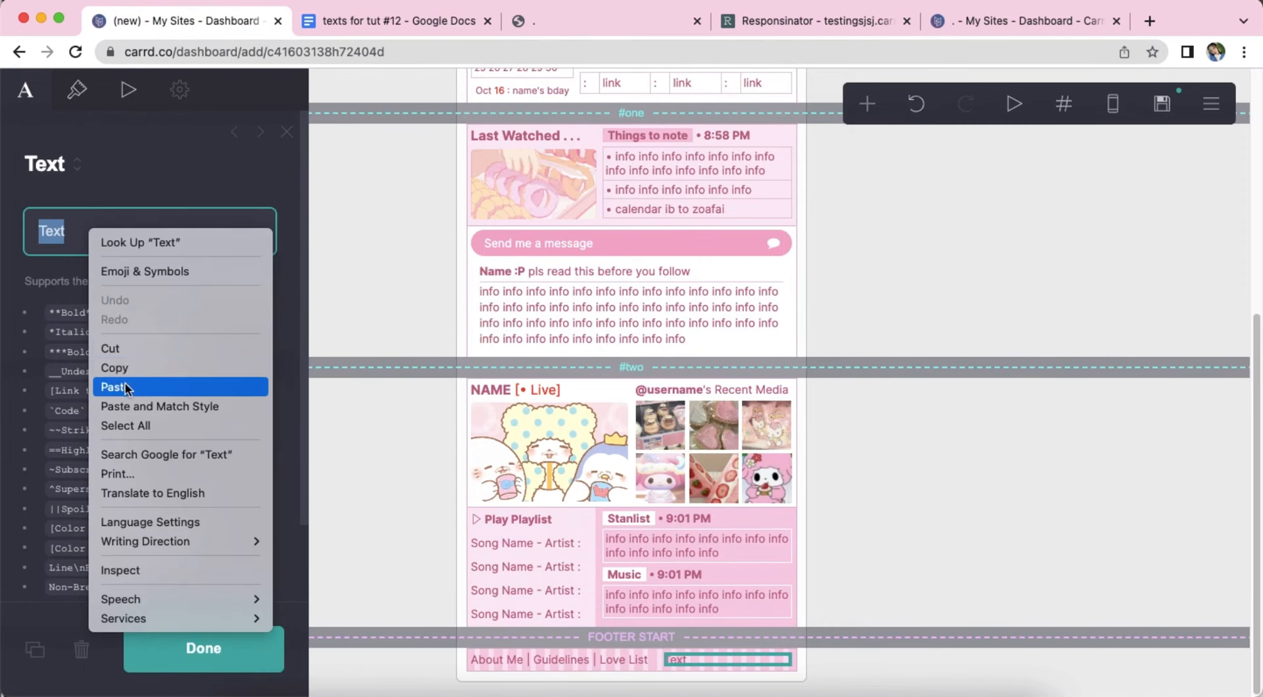
{"action": "left_click", "coordinate": [171, 386]}
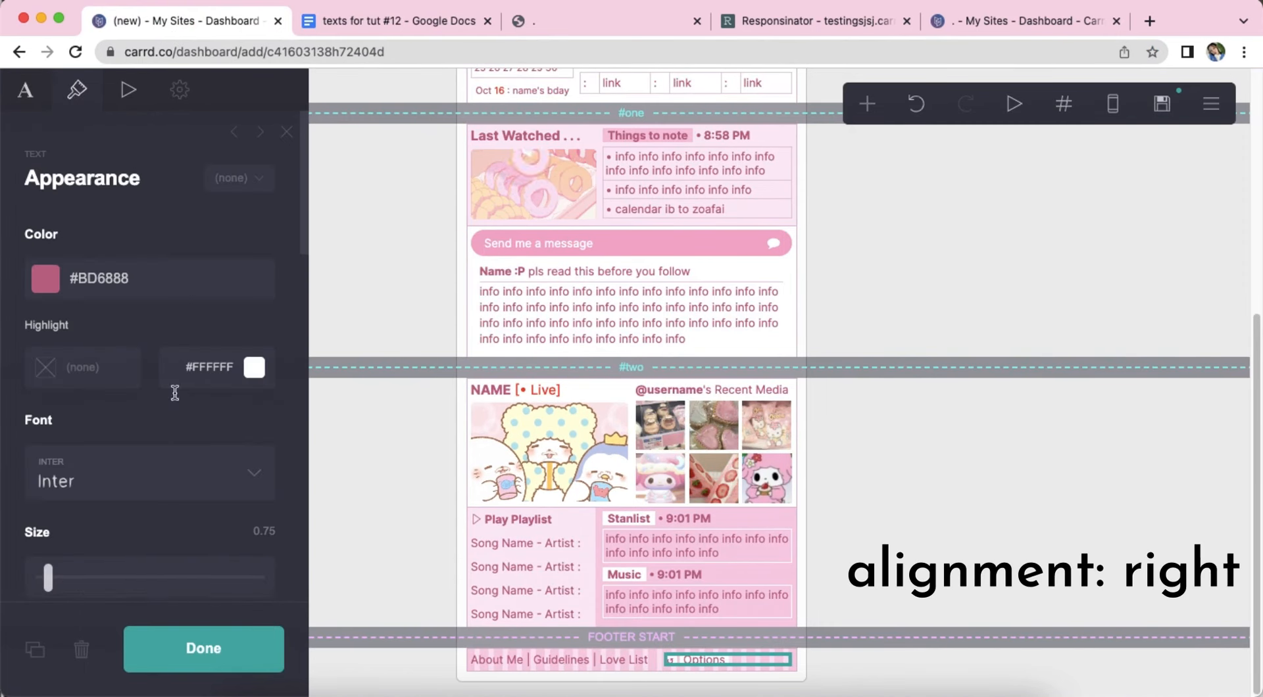
- Align the footer's Options text to the right and finish editing it
{"action": "scroll", "coordinate": [175, 394], "scroll_direction": "down", "scroll_amount": 15}
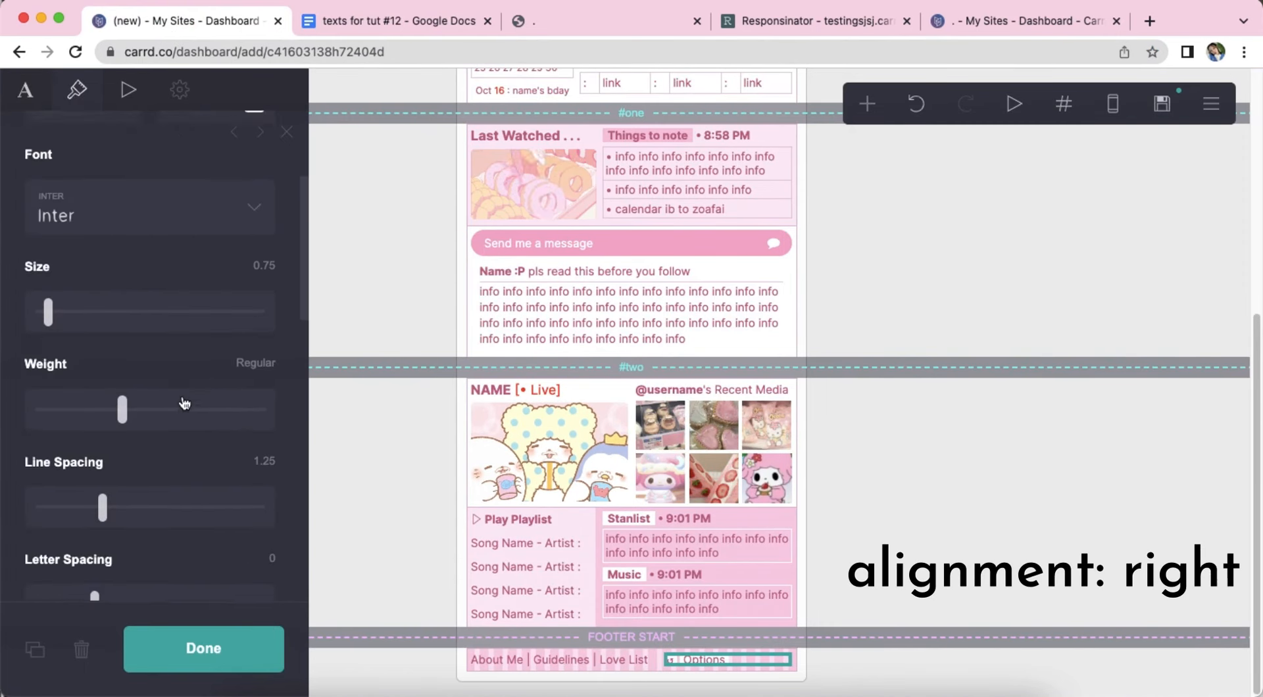
{"action": "left_click", "coordinate": [117, 341]}
{"action": "left_click", "coordinate": [121, 383]}
{"action": "scroll", "coordinate": [165, 388], "scroll_direction": "down", "scroll_amount": 5}
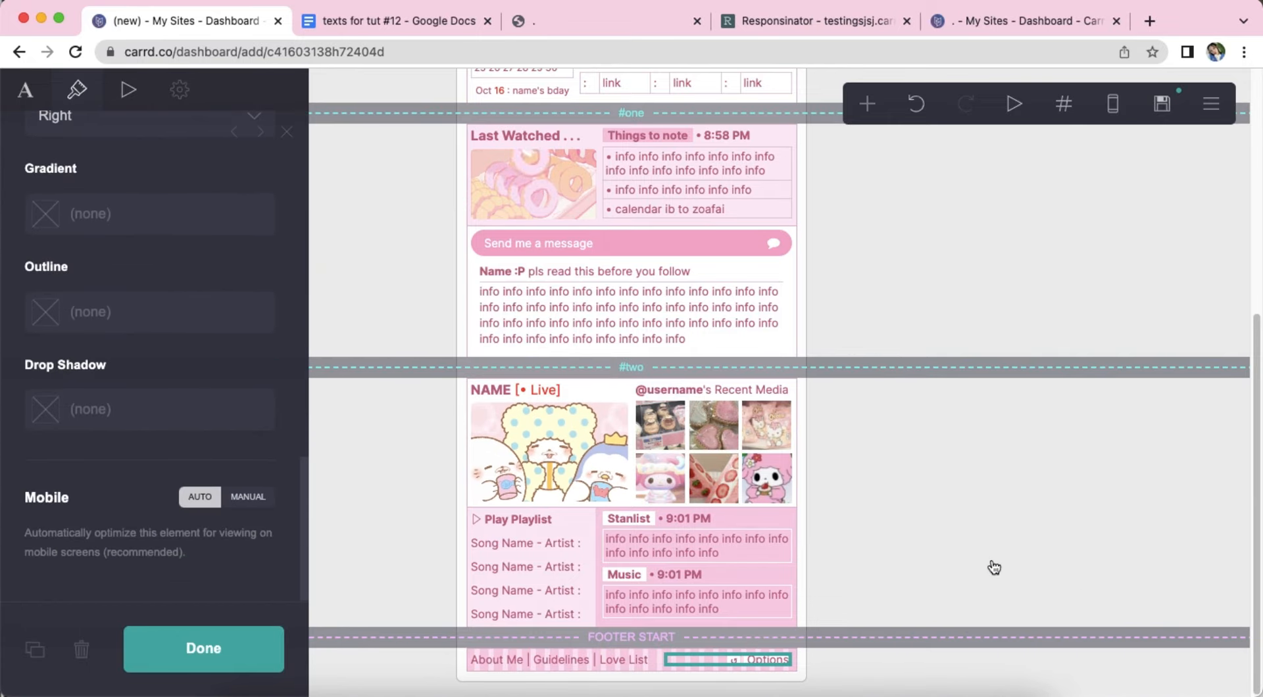
{"action": "left_click", "coordinate": [994, 567]}
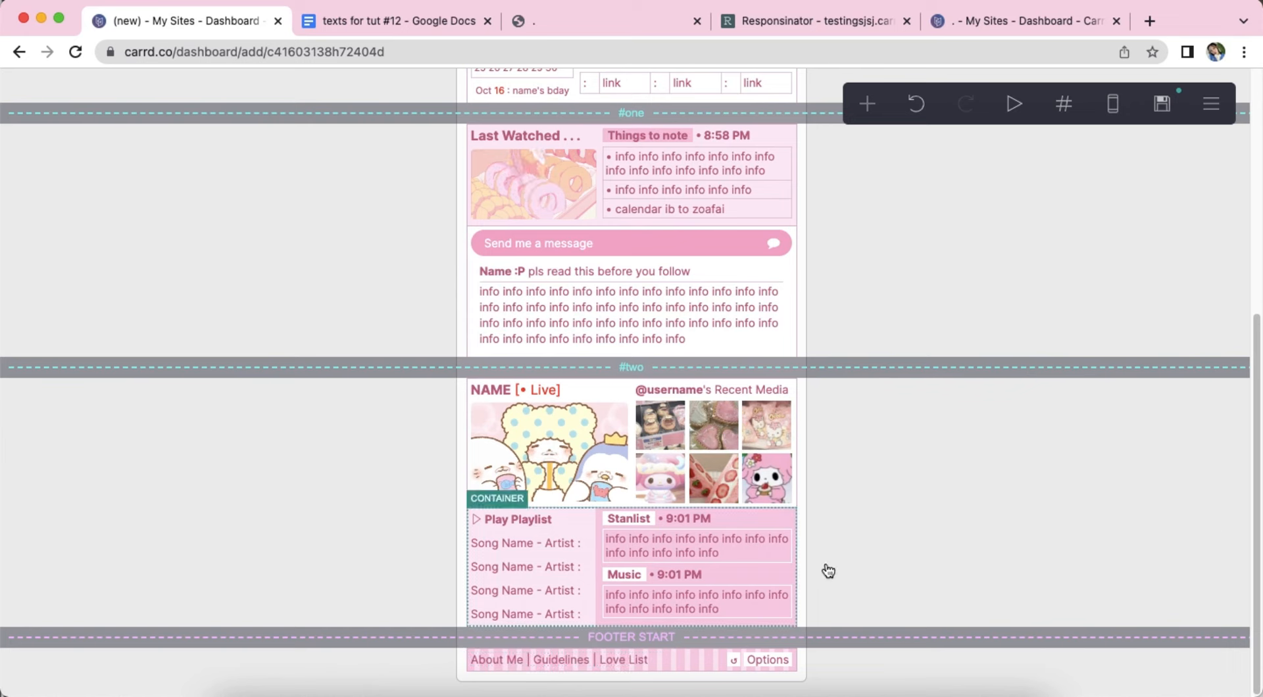
- Set the page background color to #FEFAEA and save the site
{"action": "left_click", "coordinate": [860, 547]}
{"action": "left_click", "coordinate": [163, 323]}
{"action": "type", "text": "FEFAEA"}
{"action": "left_click", "coordinate": [921, 203]}
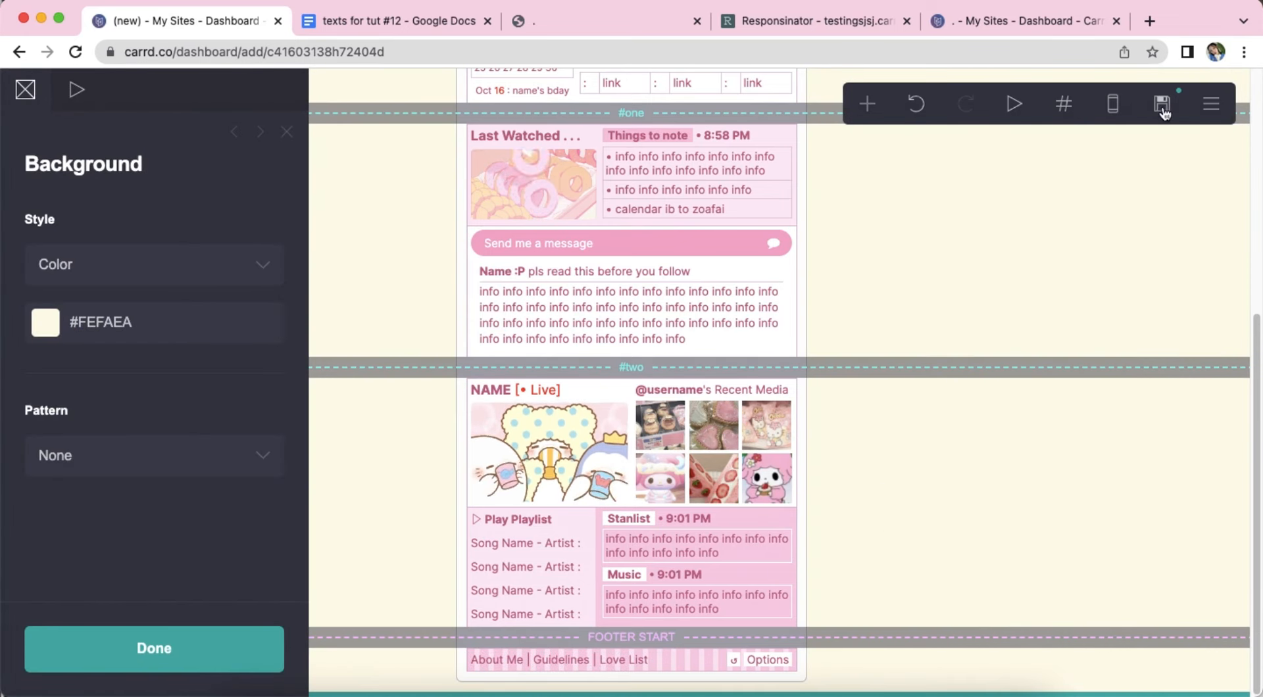
{"action": "left_click", "coordinate": [1162, 103]}
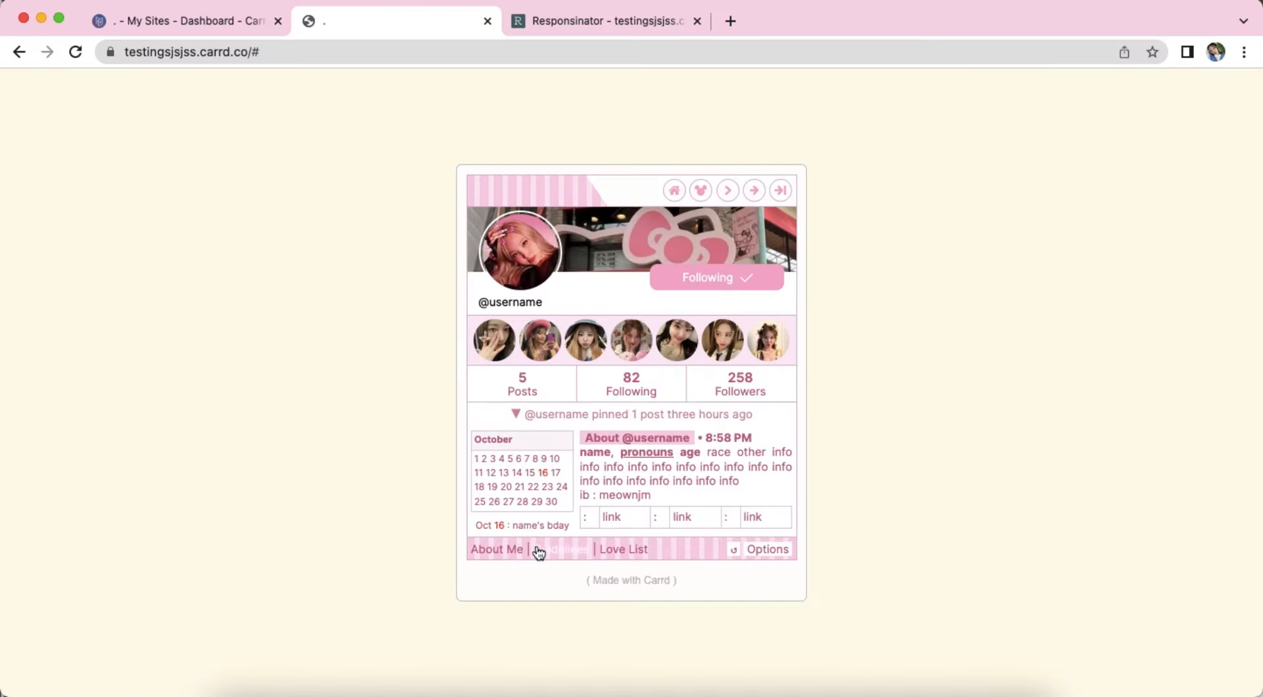
- Test the footer's Guidelines, Love List and About Me links on the published Carrd page
{"action": "left_click", "coordinate": [538, 553]}
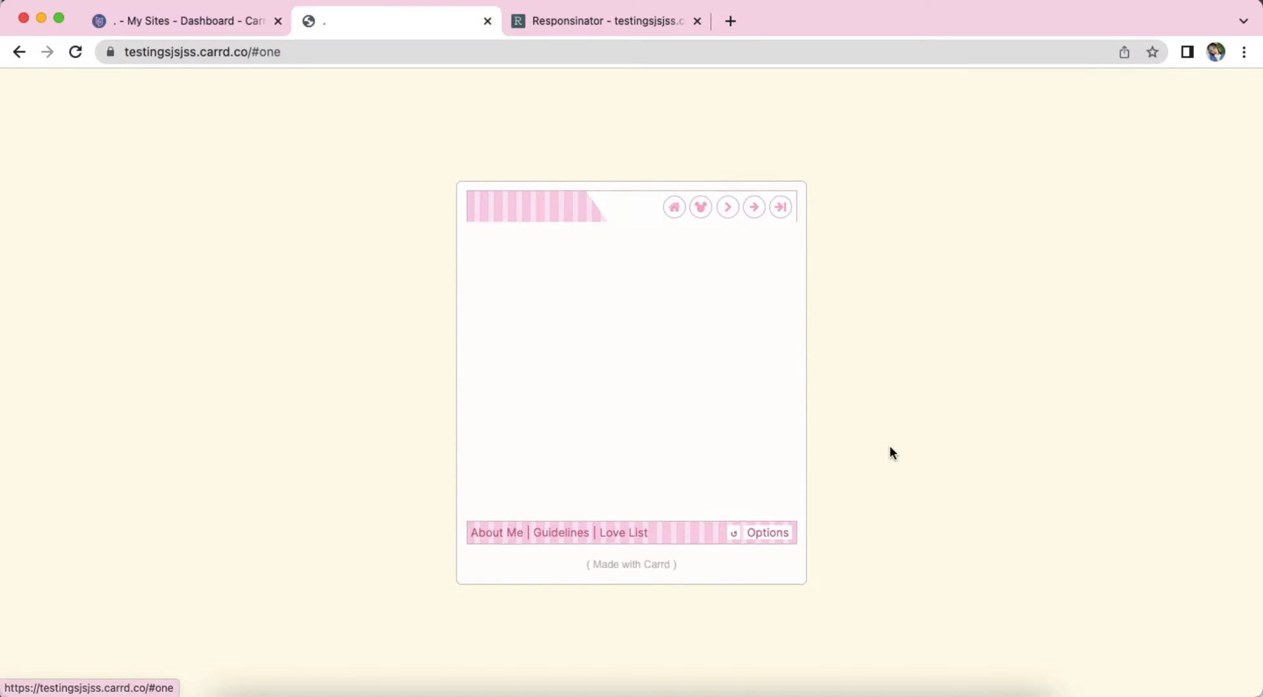
{"action": "left_click", "coordinate": [616, 505]}
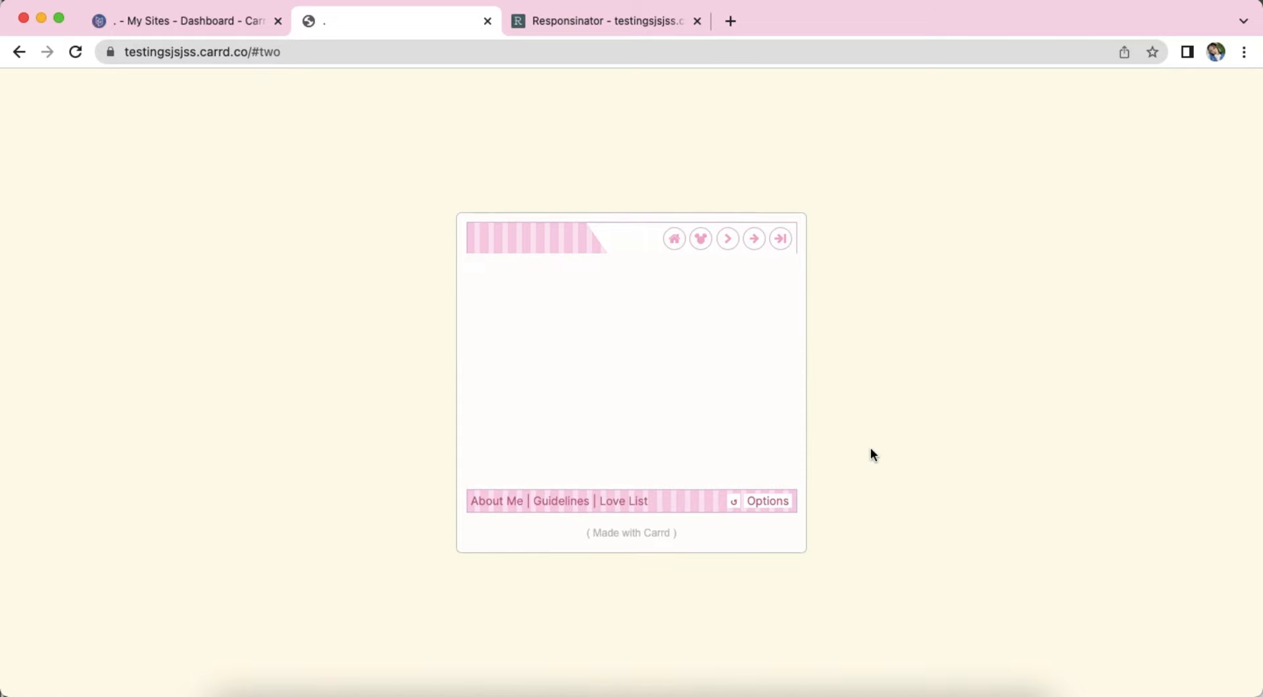
{"action": "left_click", "coordinate": [488, 512]}
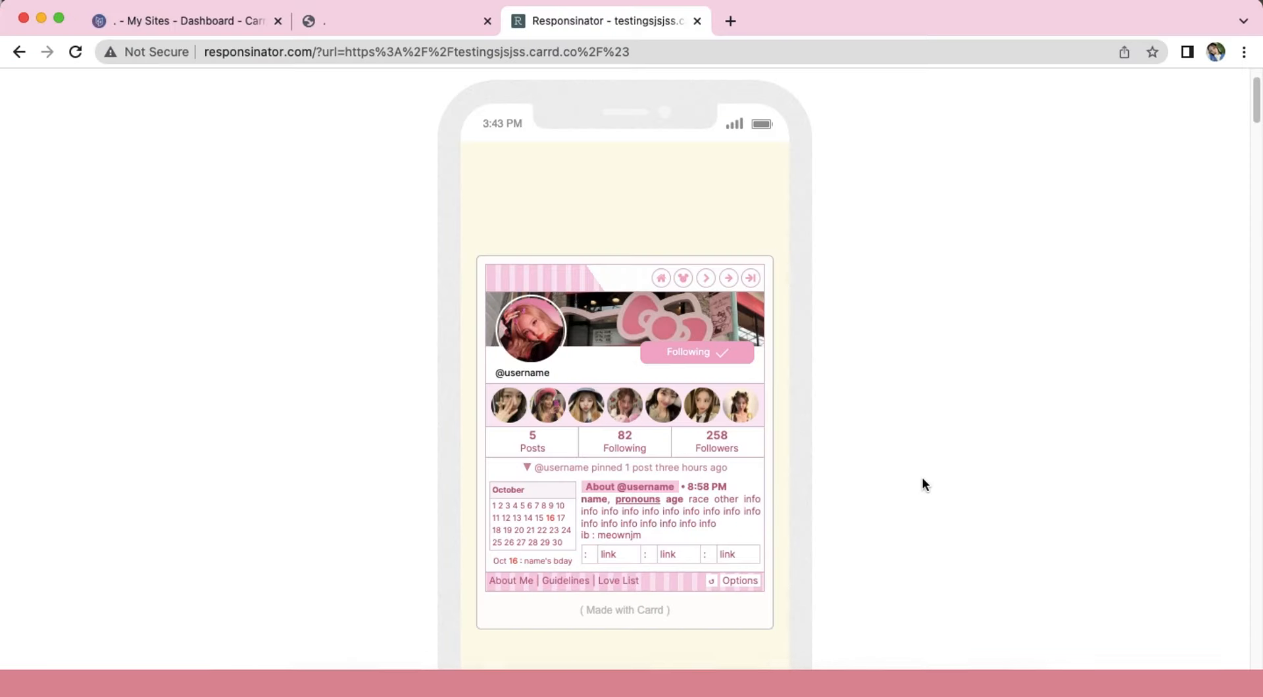
{"action": "left_click", "coordinate": [575, 582]}
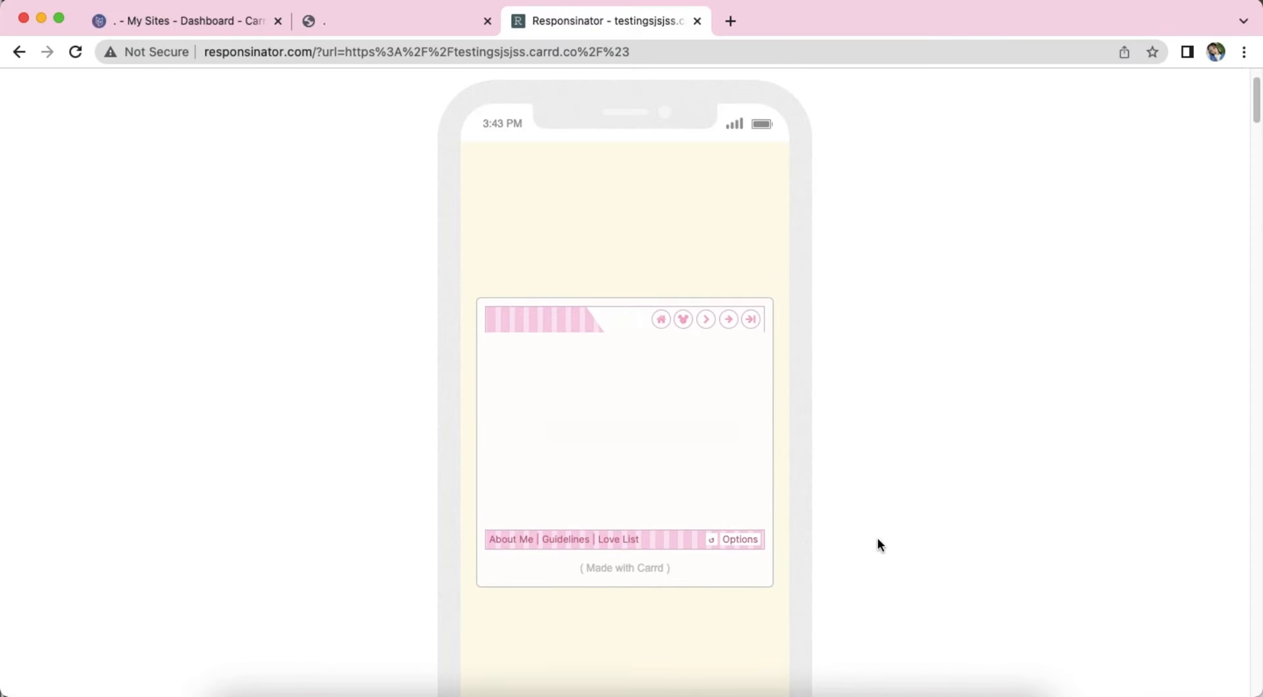
{"action": "left_click", "coordinate": [616, 540]}
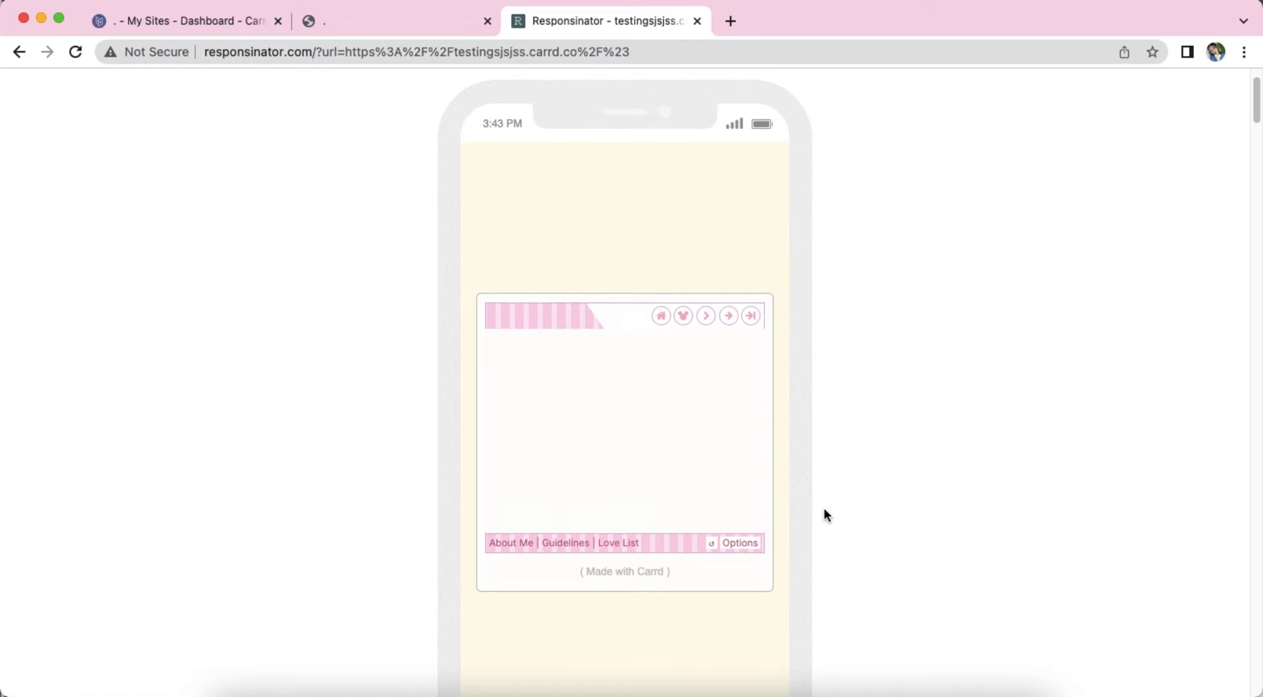
{"action": "left_click", "coordinate": [516, 544]}
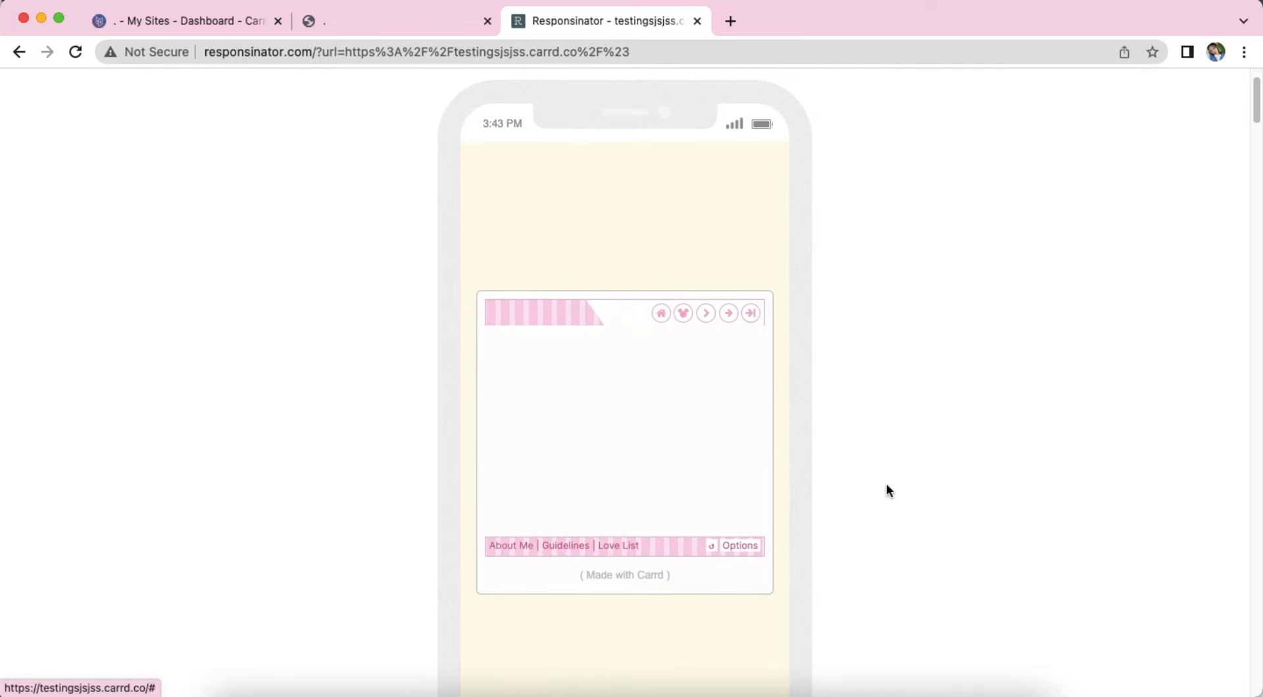